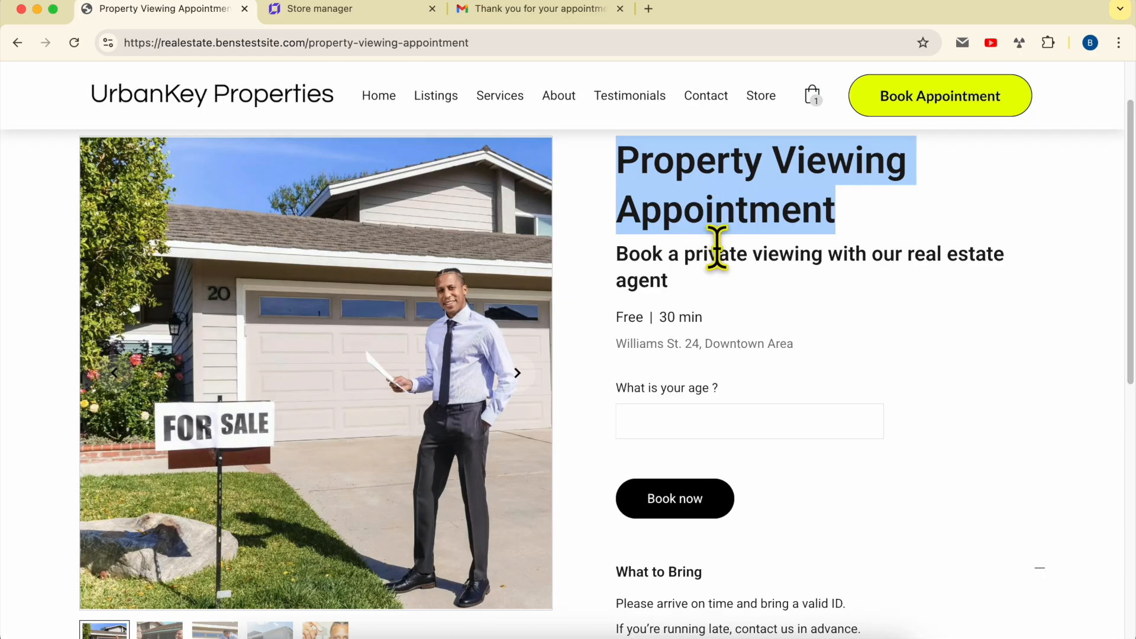
Step: Review the appointment availability settings in the Store manager and the booking confirmation email in Gmail
left_click(313, 11)
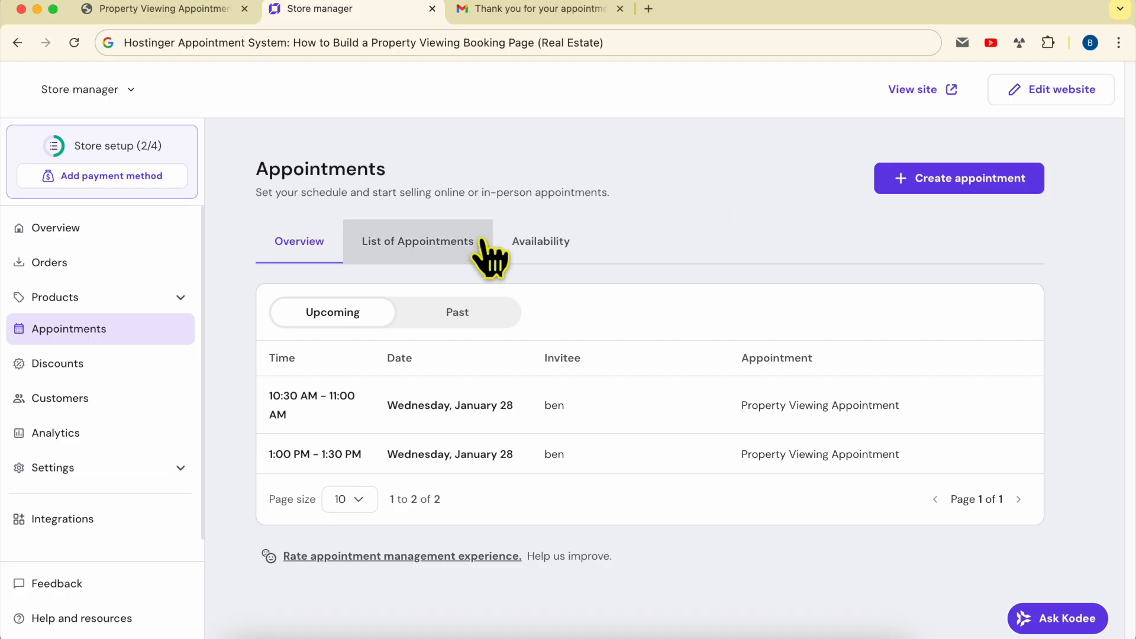
left_click(449, 245)
left_click(545, 252)
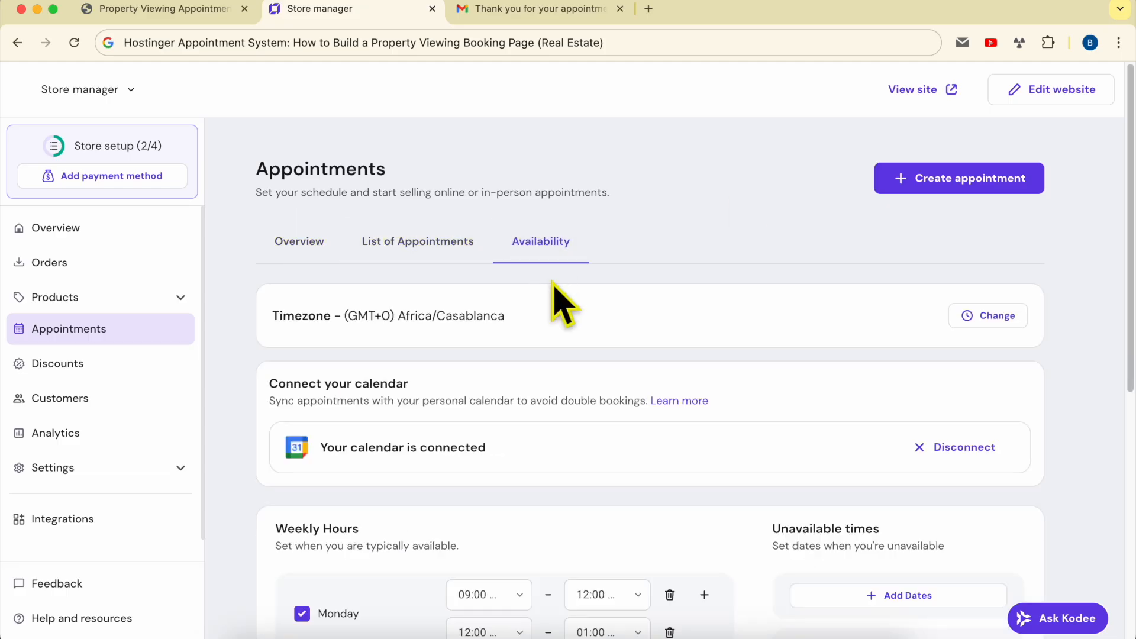
scroll(558, 322, "down", 5)
scroll(588, 355, "down", 3)
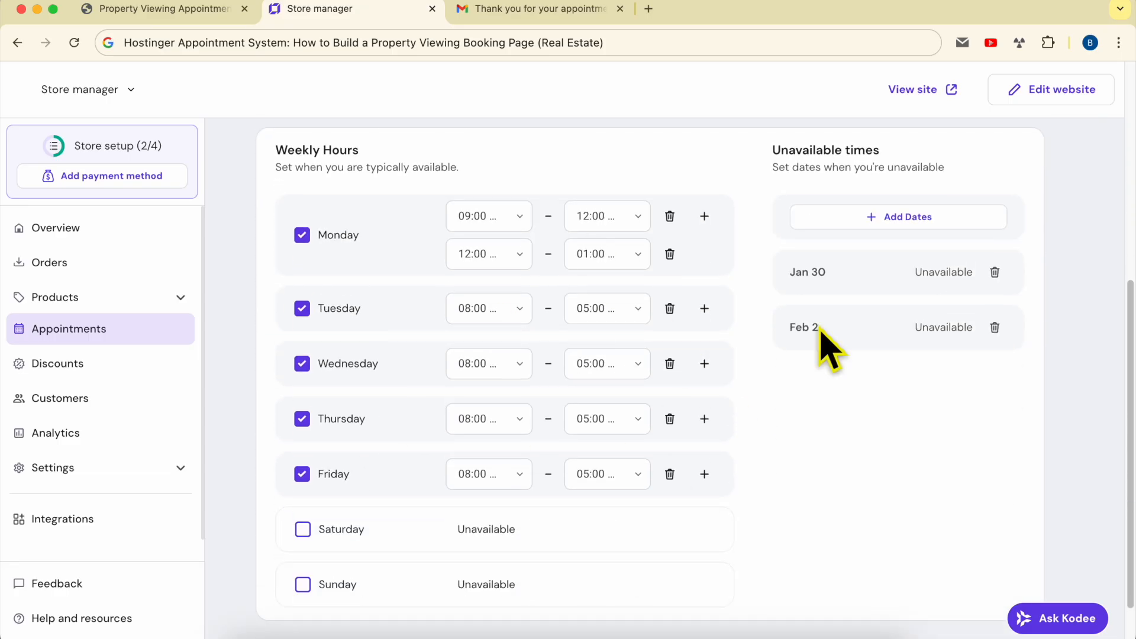
scroll(650, 248, "up", 5)
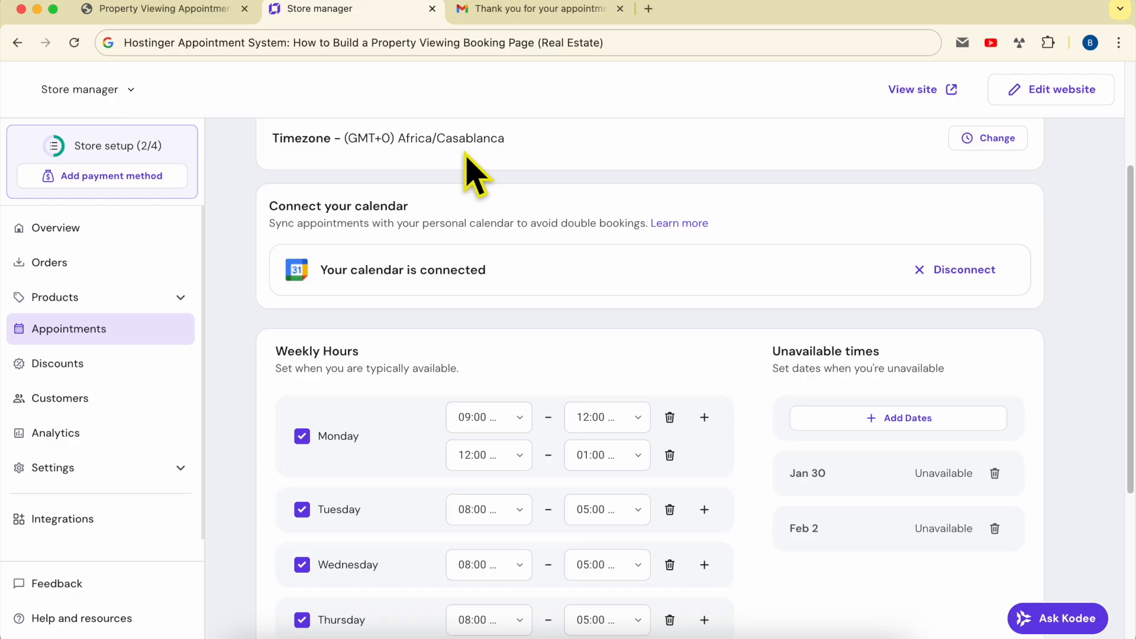
left_click(480, 12)
scroll(615, 308, "down", 2)
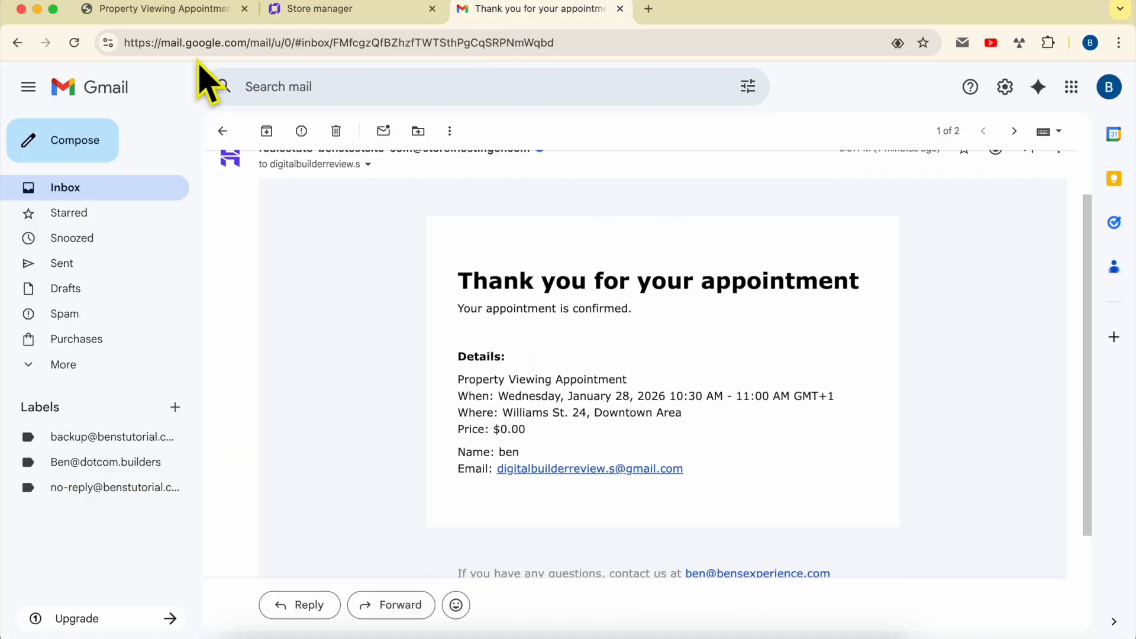
Step: Book a Property Viewing Appointment on the UrbanKey Properties site for January 28, 2026 at an available time and proceed to checkout
left_click(195, 11)
left_click(664, 519)
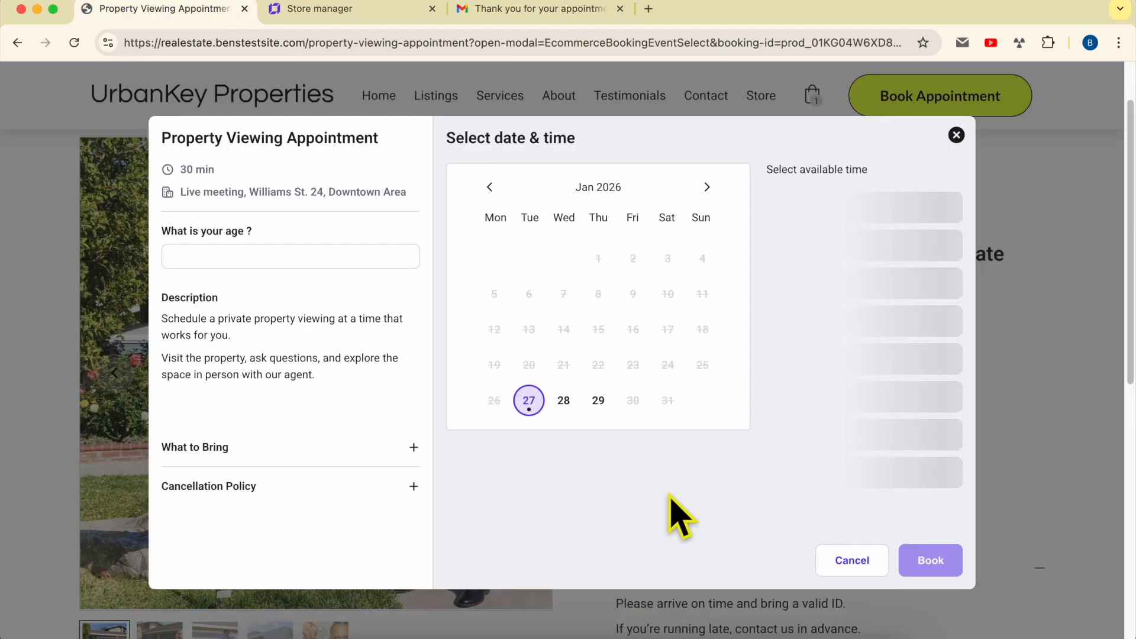
left_click(566, 409)
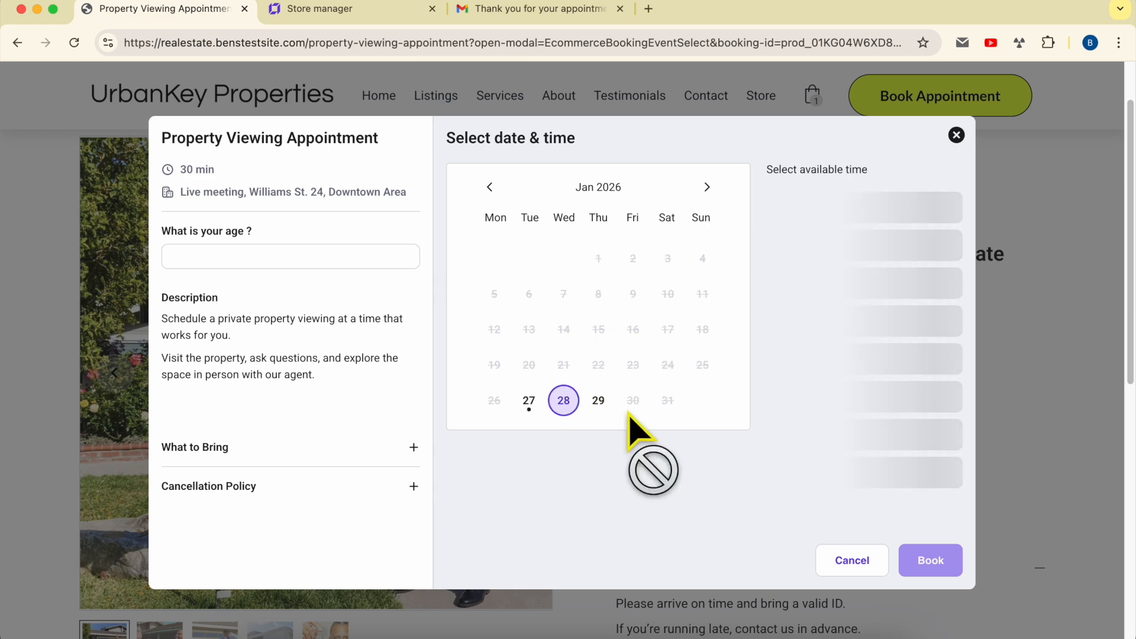
left_click(852, 284)
left_click(930, 567)
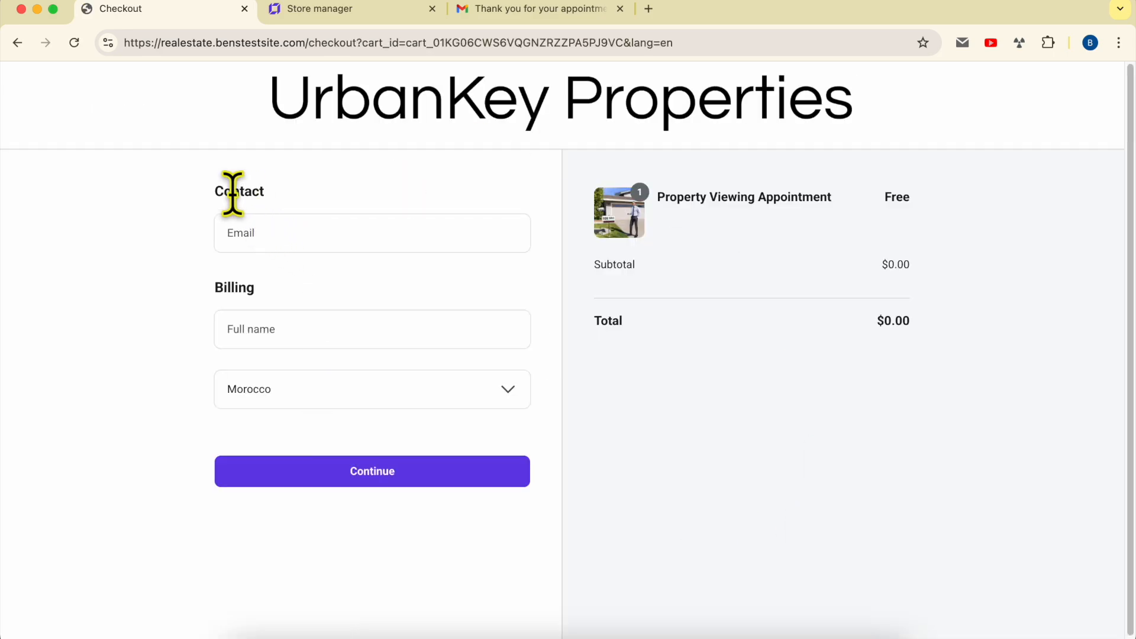
Step: Fill in the customer's email and full name at checkout and submit the free booking
left_click(274, 233)
left_click(380, 272)
left_click(345, 322)
left_click(345, 378)
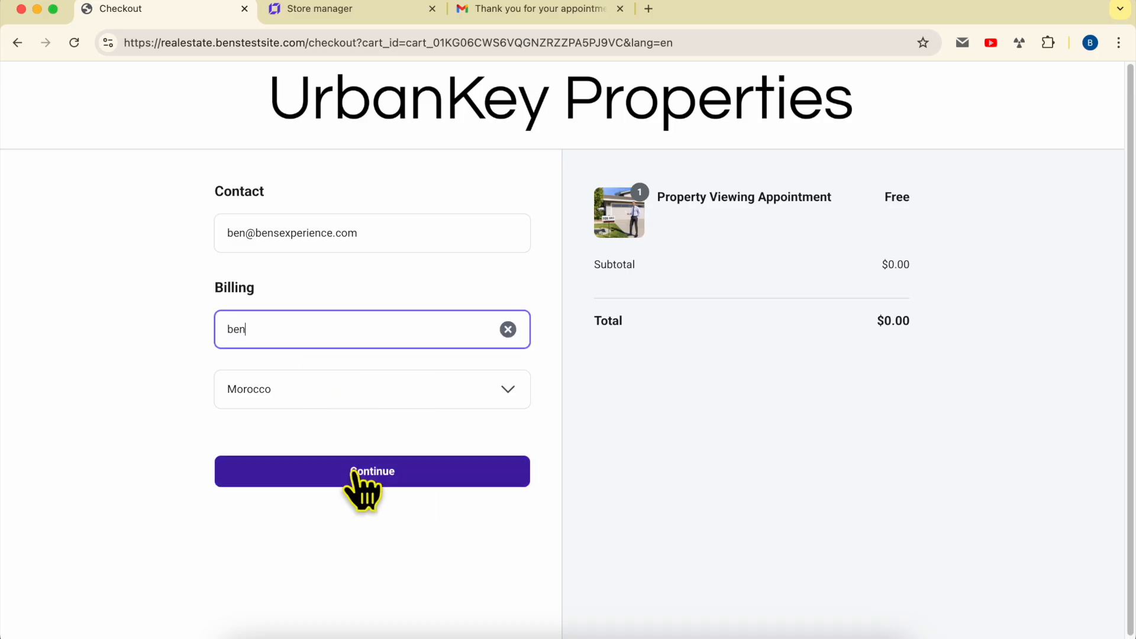
left_click(361, 473)
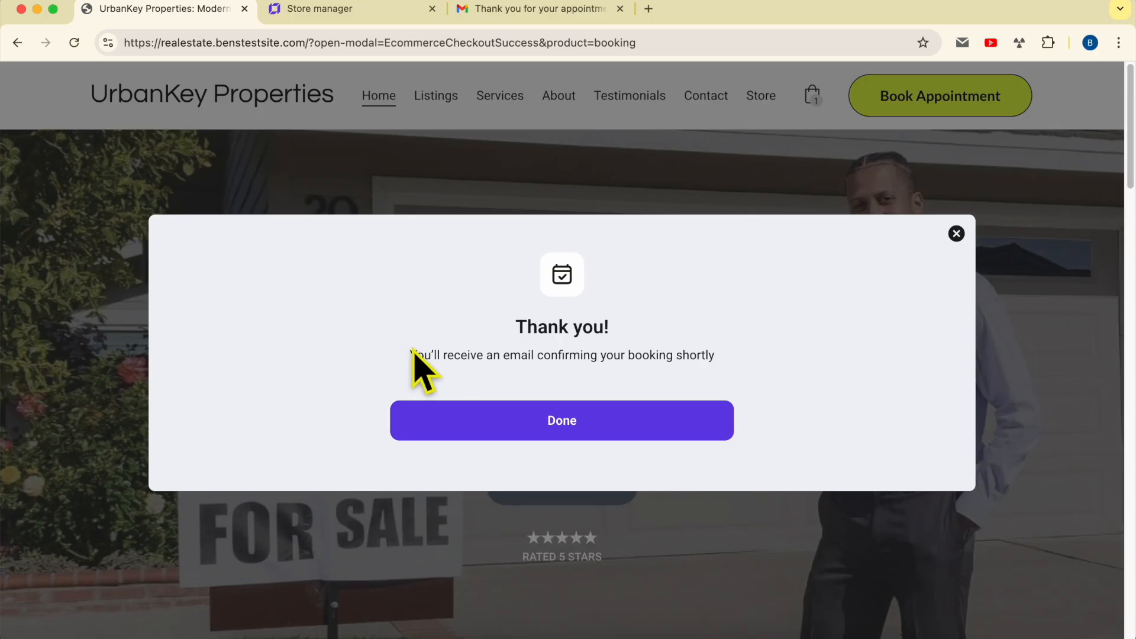
left_click_drag(412, 351, 732, 356)
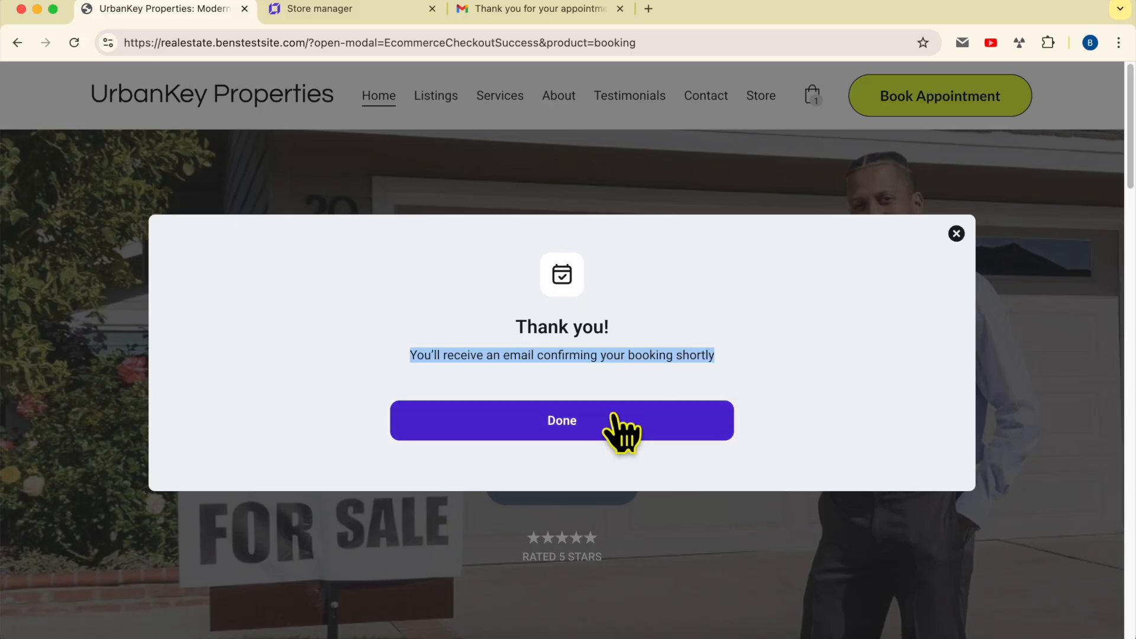
left_click(733, 314)
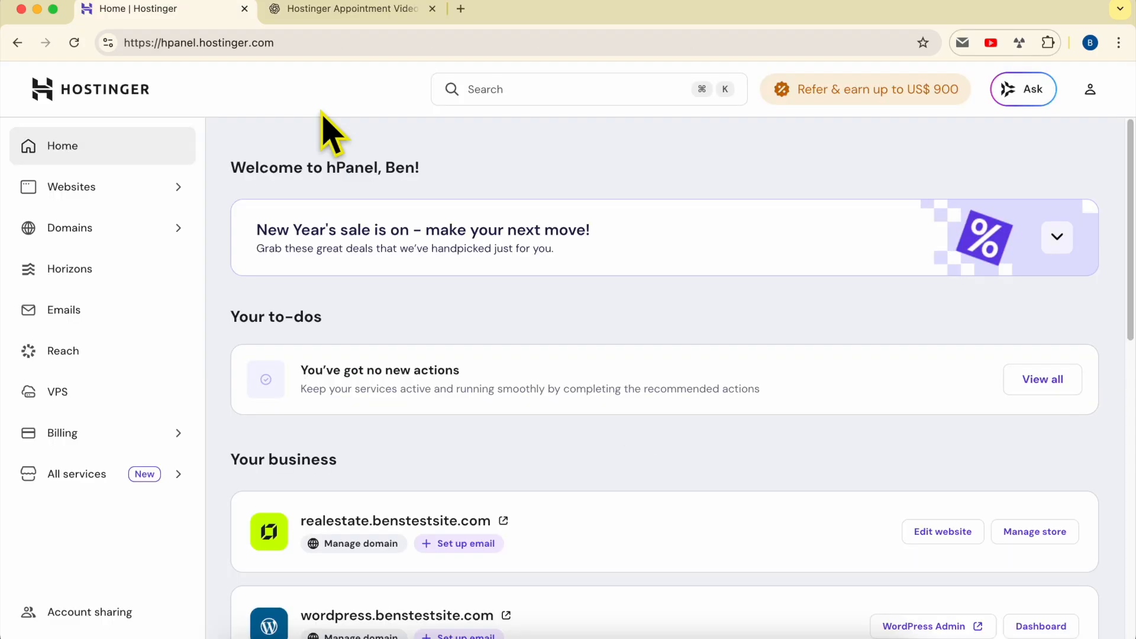
Step: Enter hostinger.com/dealnow as the web address without loading it
left_click_drag(161, 41, 323, 42)
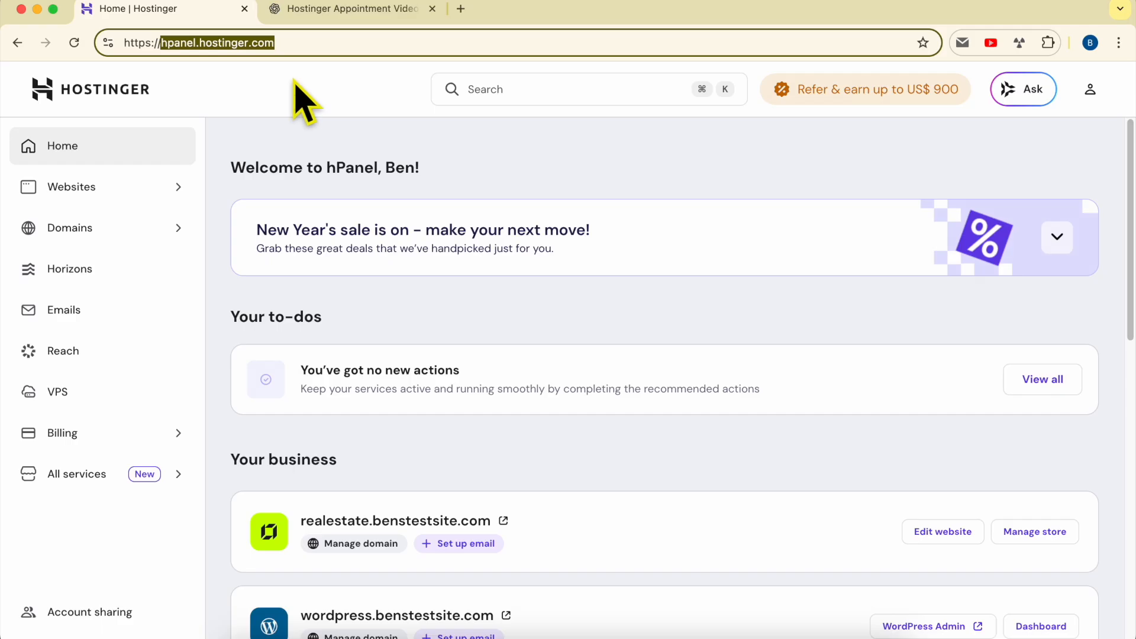
type("hostinger.com/dealnow")
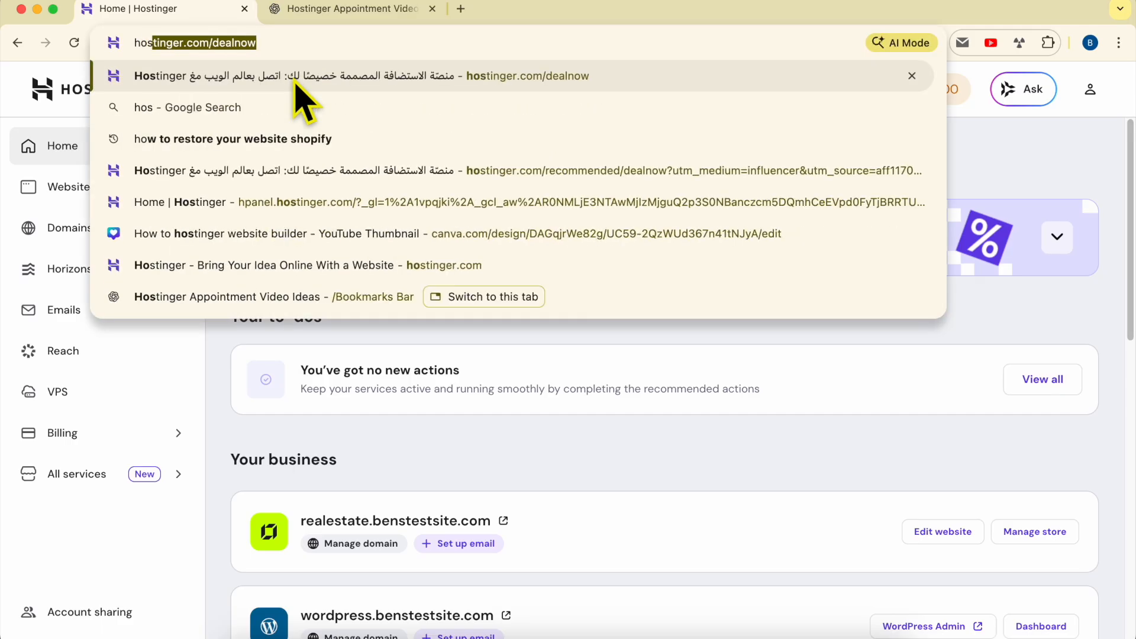
key("Right")
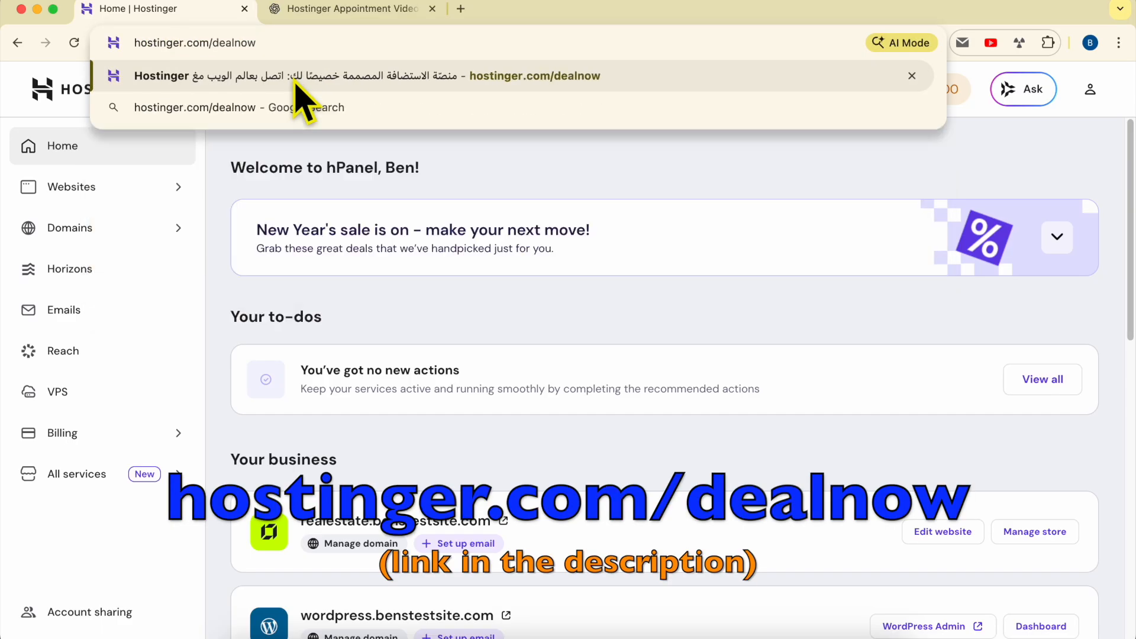
left_click_drag(268, 42, 88, 42)
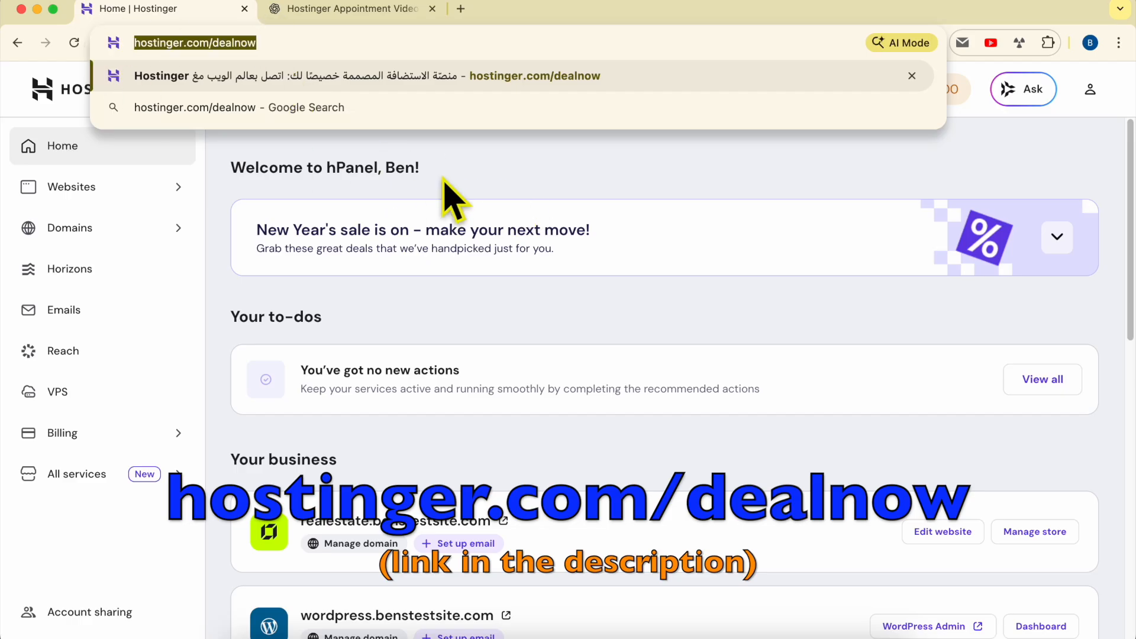
left_click(566, 197)
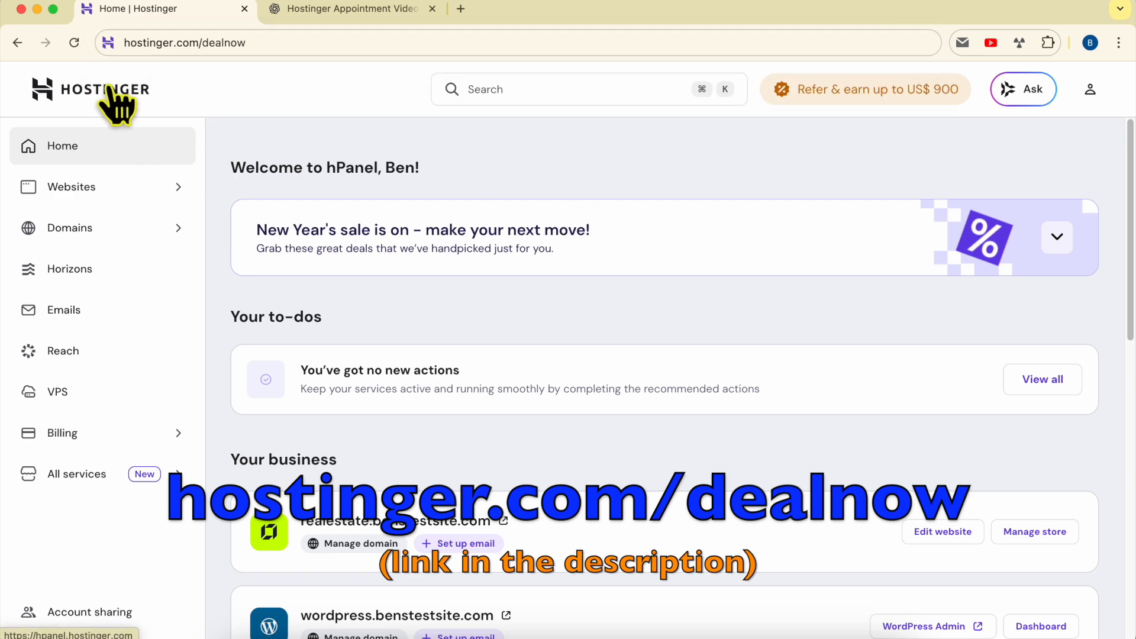
Step: Open the websites list in hPanel and locate realestate.benstestsite.com
left_click(93, 189)
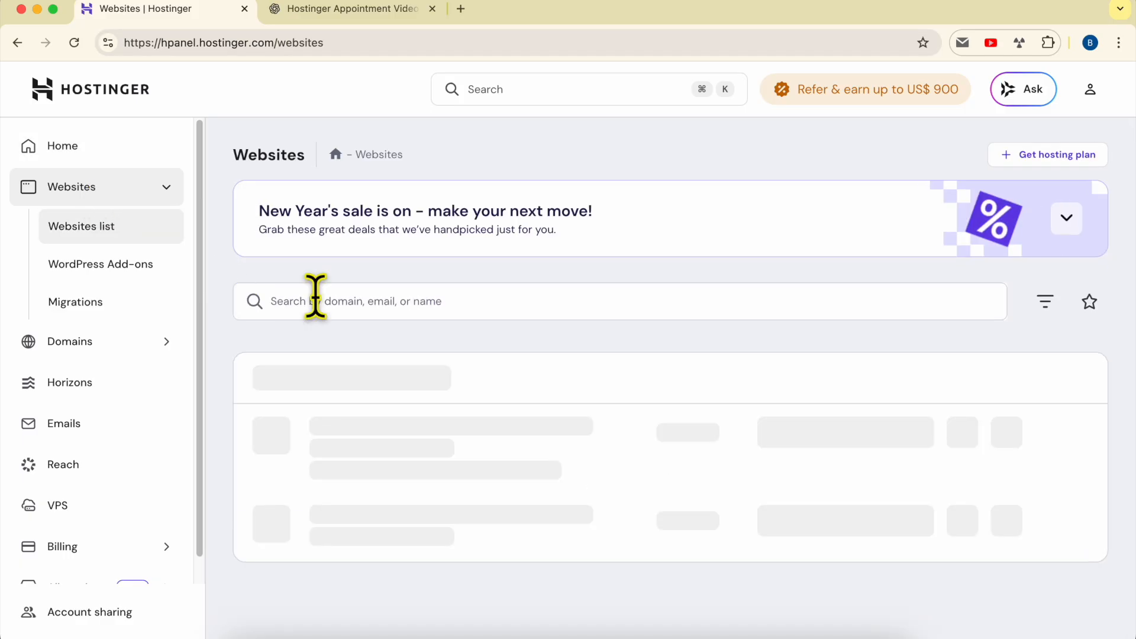
left_click_drag(250, 398, 664, 615)
left_click(689, 502)
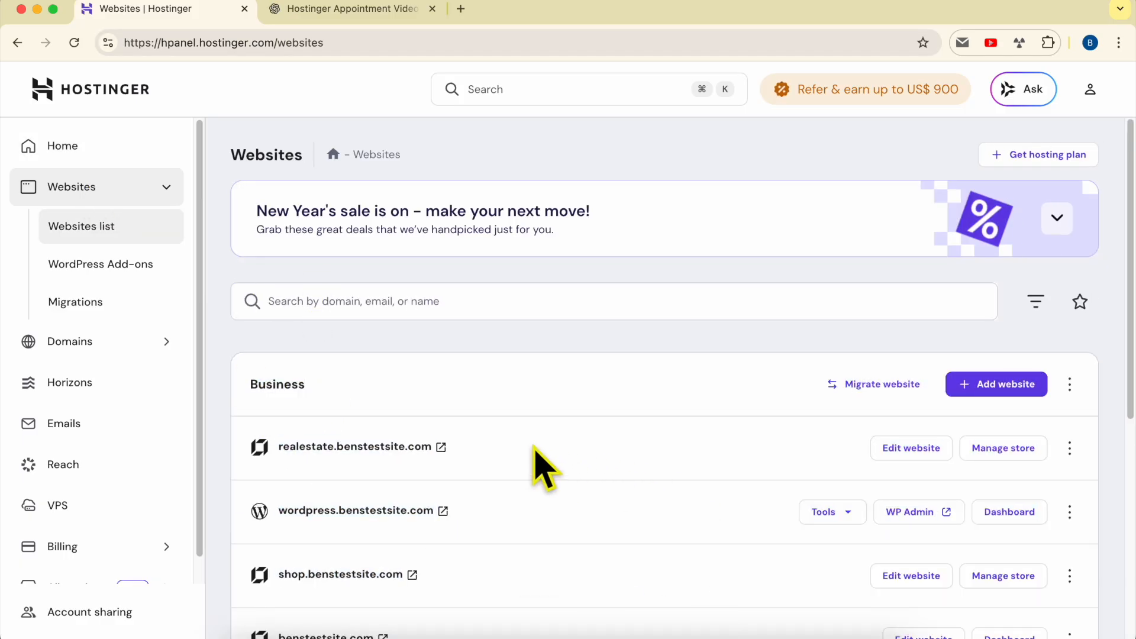
double_click(534, 448)
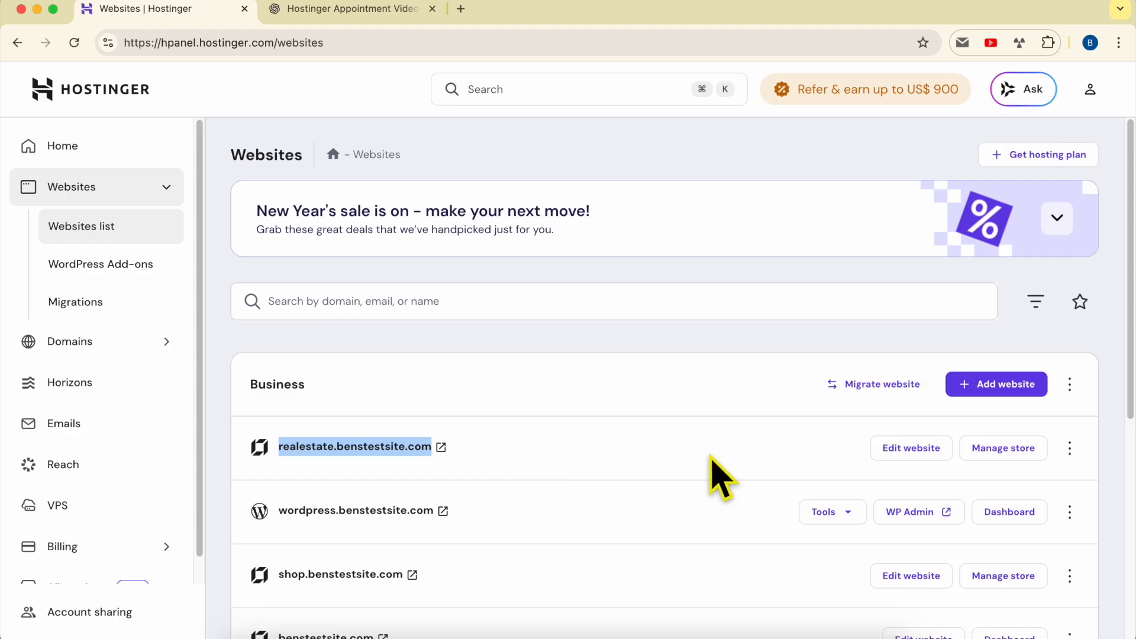
left_click(719, 473)
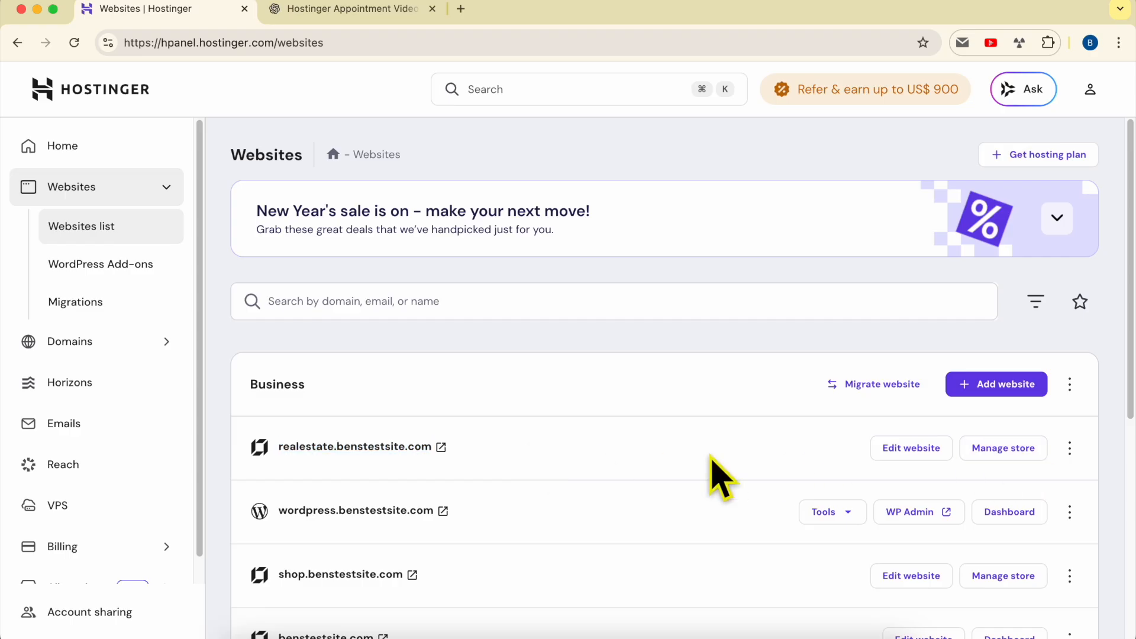
left_click(1008, 388)
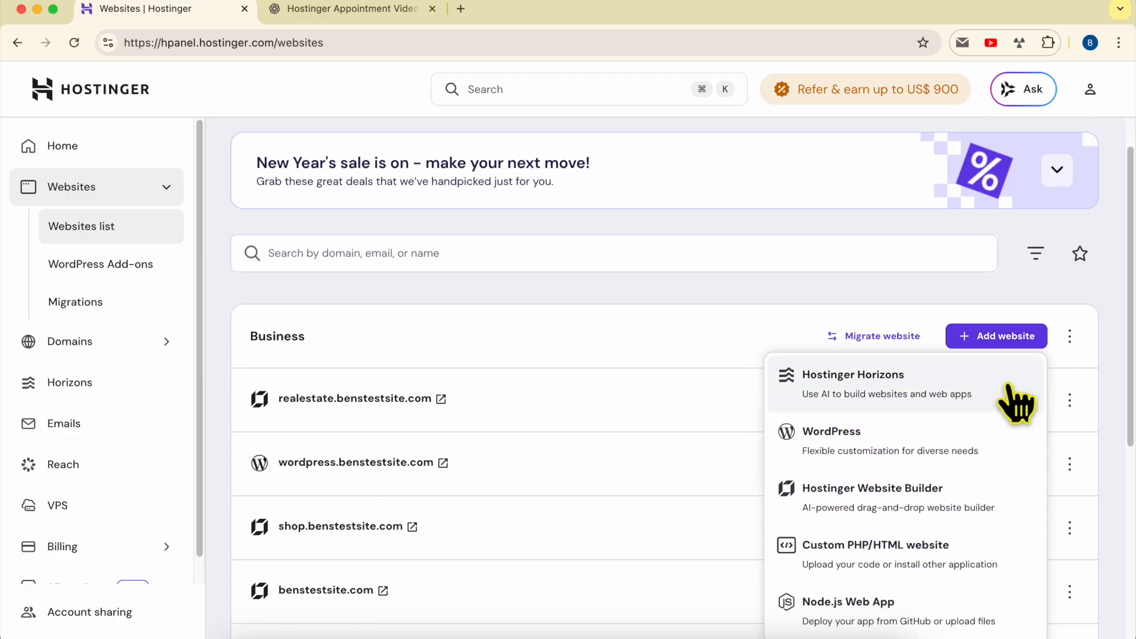
left_click(914, 502)
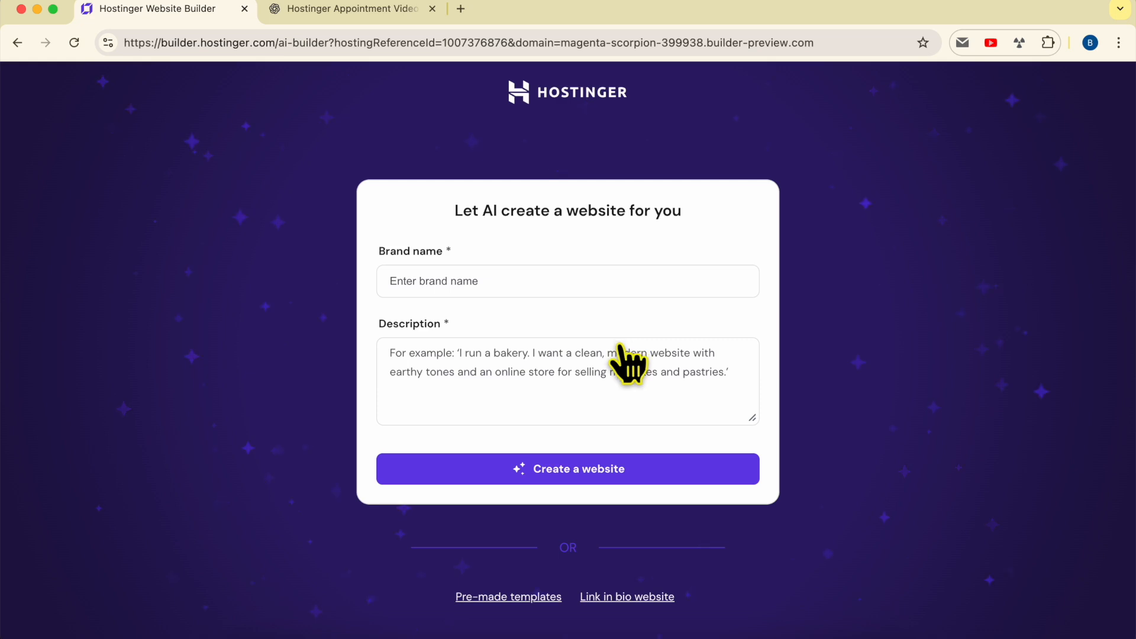
left_click(17, 42)
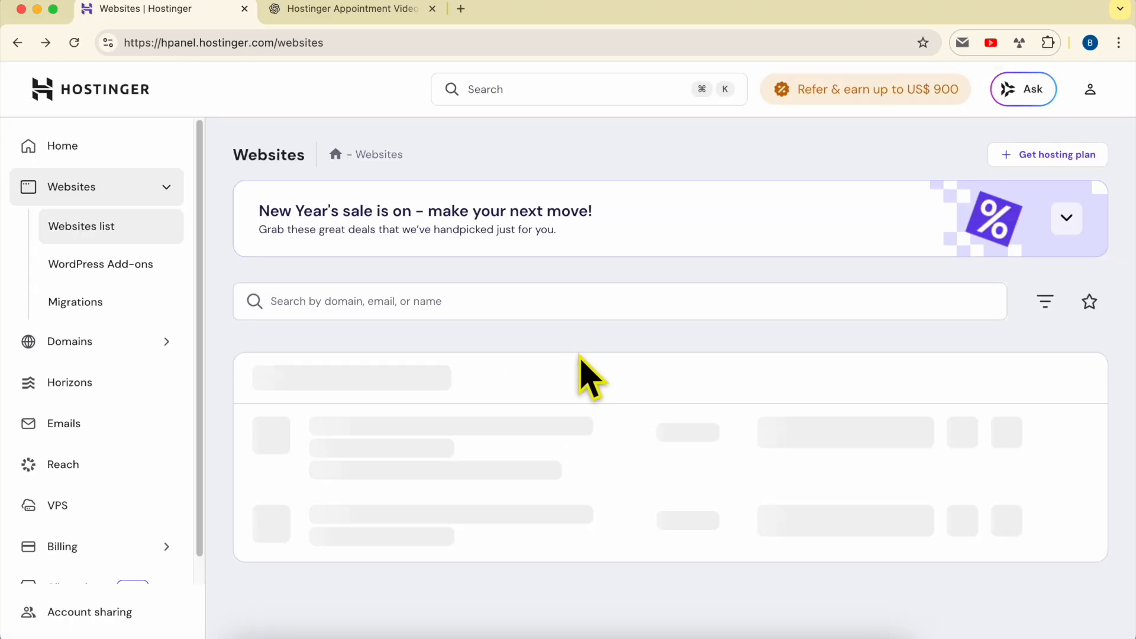
Step: Open the store management of realestate.benstestsite.com and start creating a new appointment
double_click(529, 450)
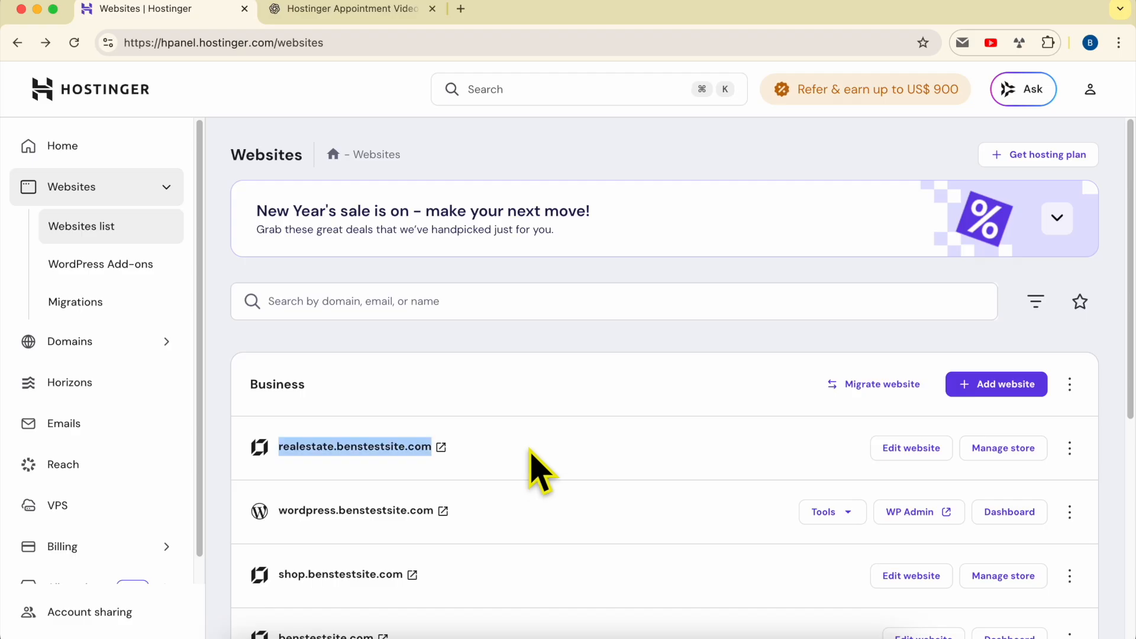
left_click(1006, 451)
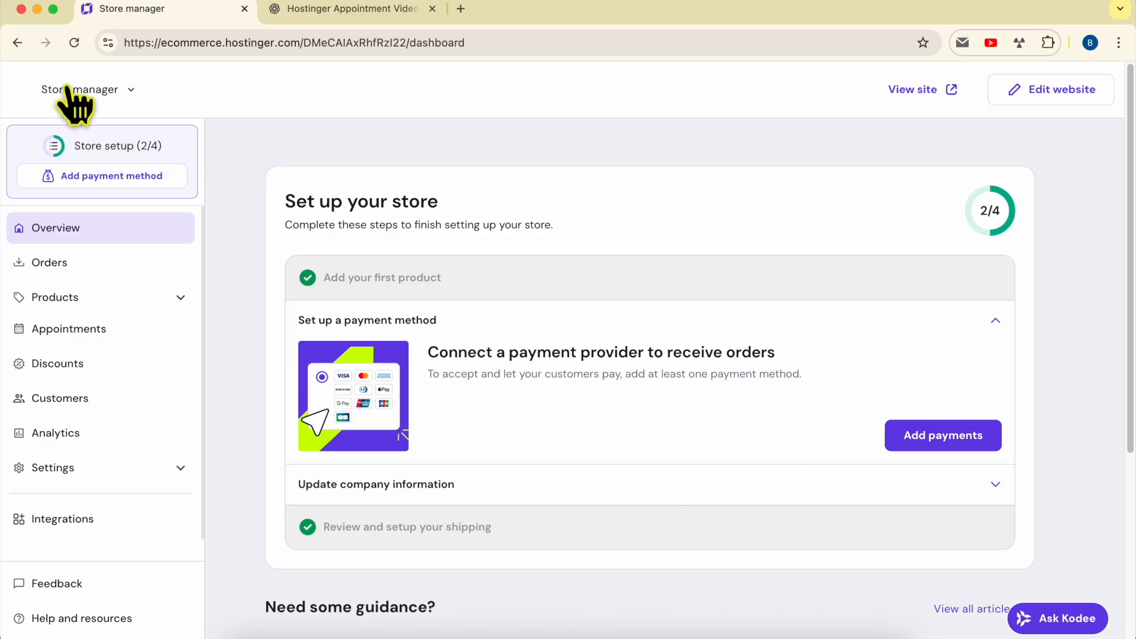
left_click(123, 336)
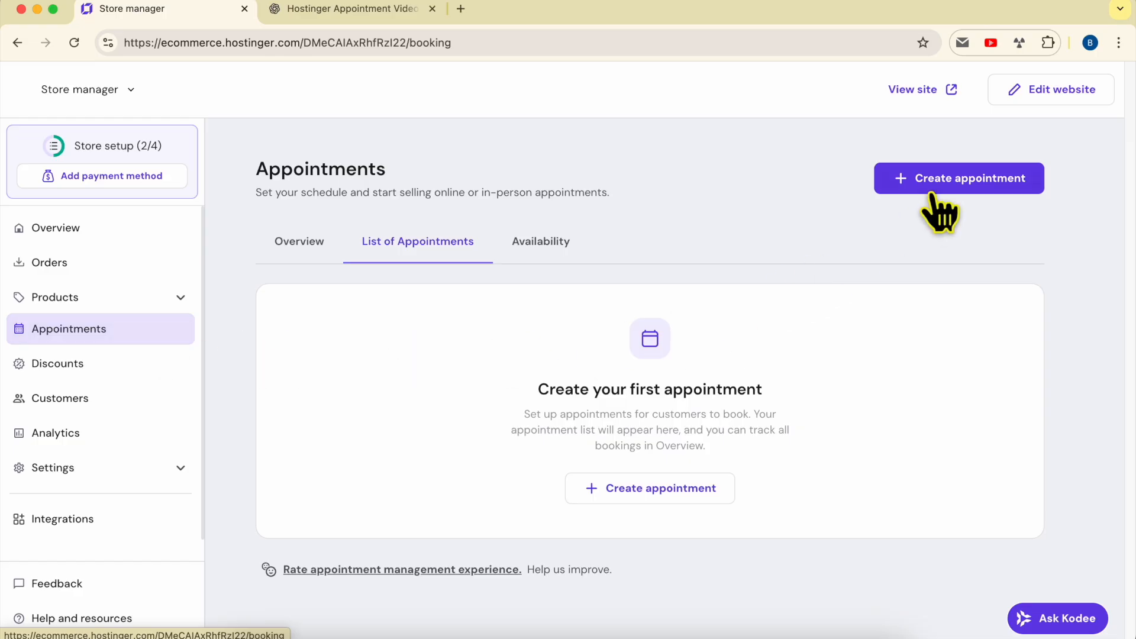
left_click(953, 179)
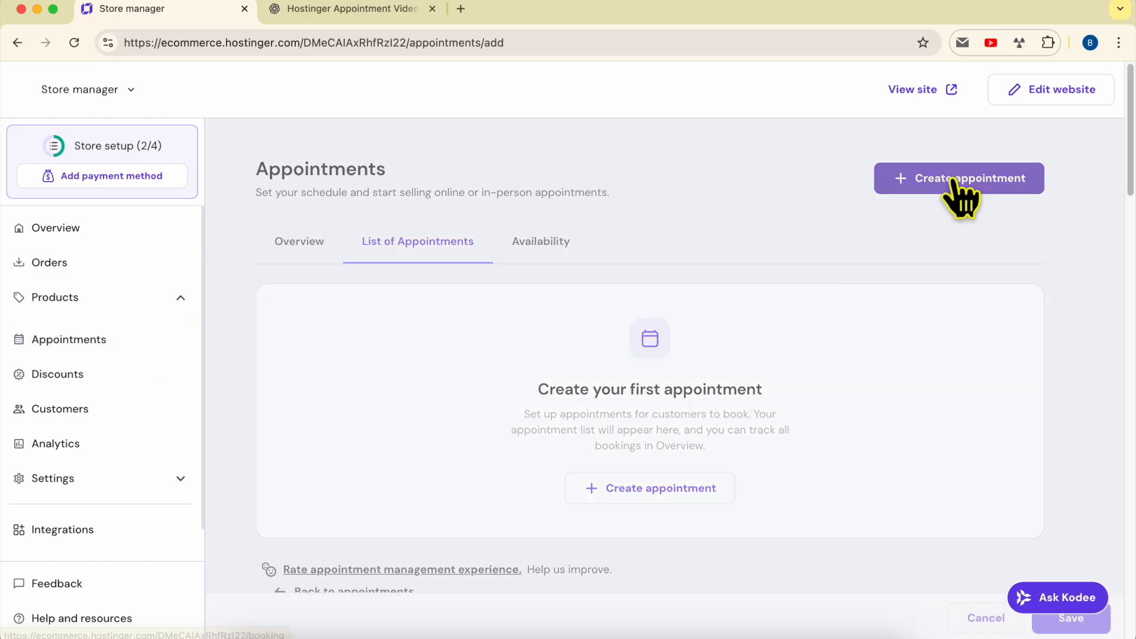
Step: Copy "Property Viewing Appointment" from the ChatGPT conversation and paste it as the new appointment's title in the Store manager
left_click_drag(290, 311, 343, 324)
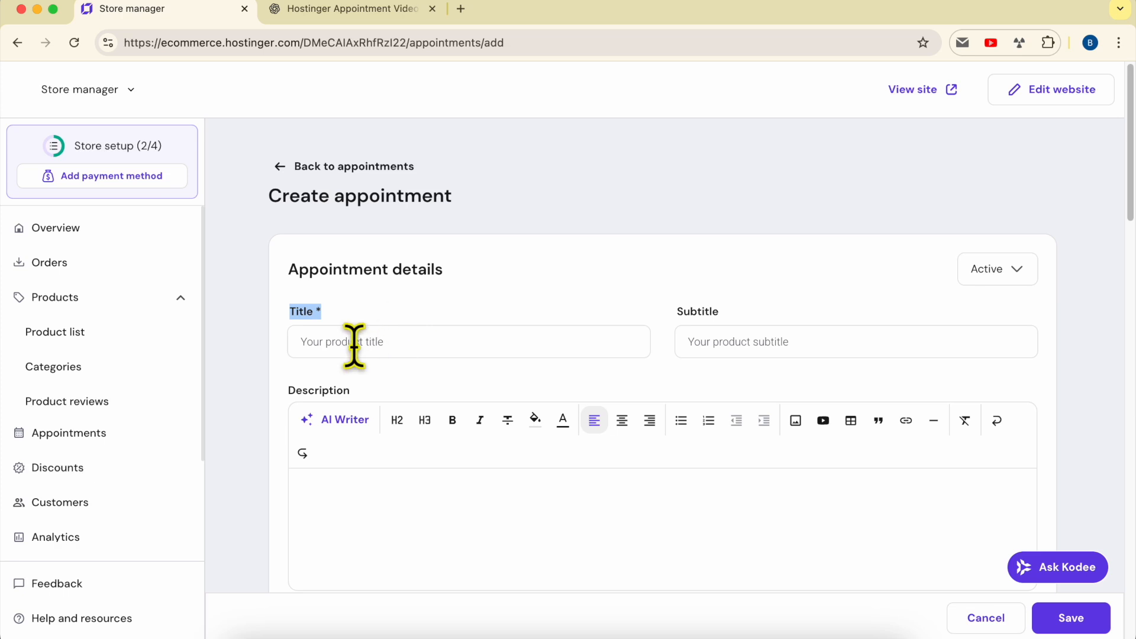
left_click(354, 9)
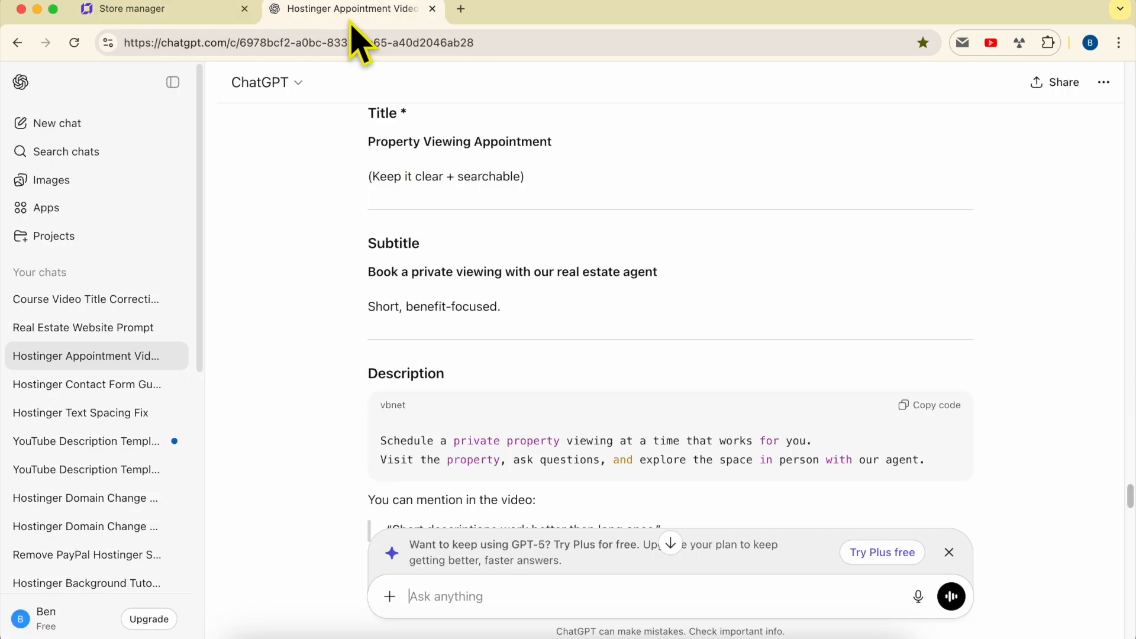
left_click(185, 18)
left_click(329, 12)
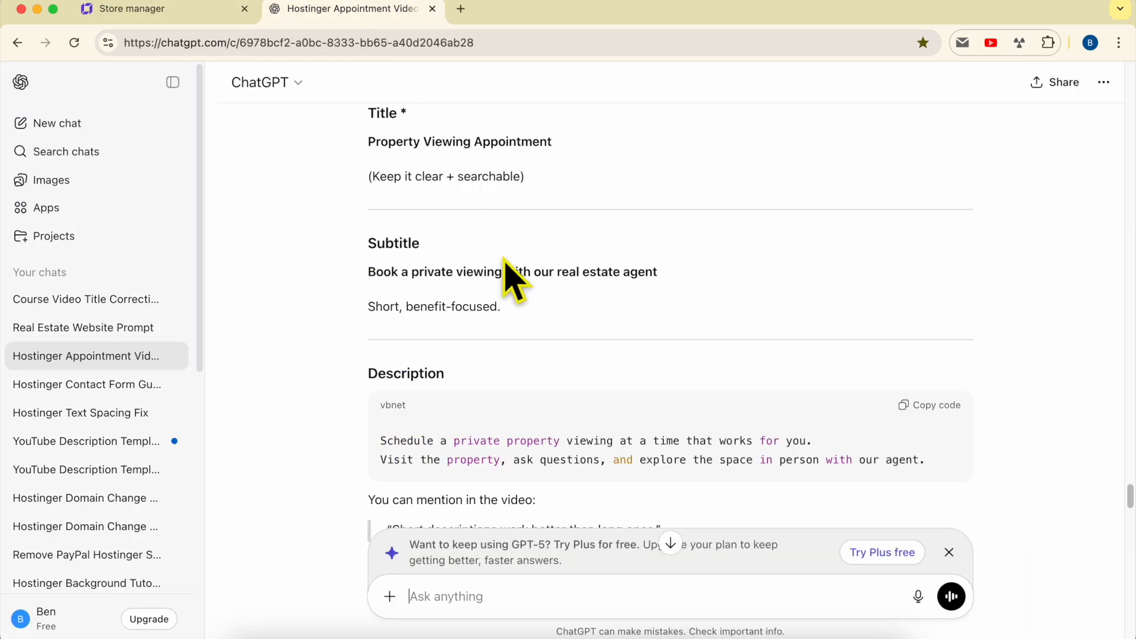
triple_click(458, 142)
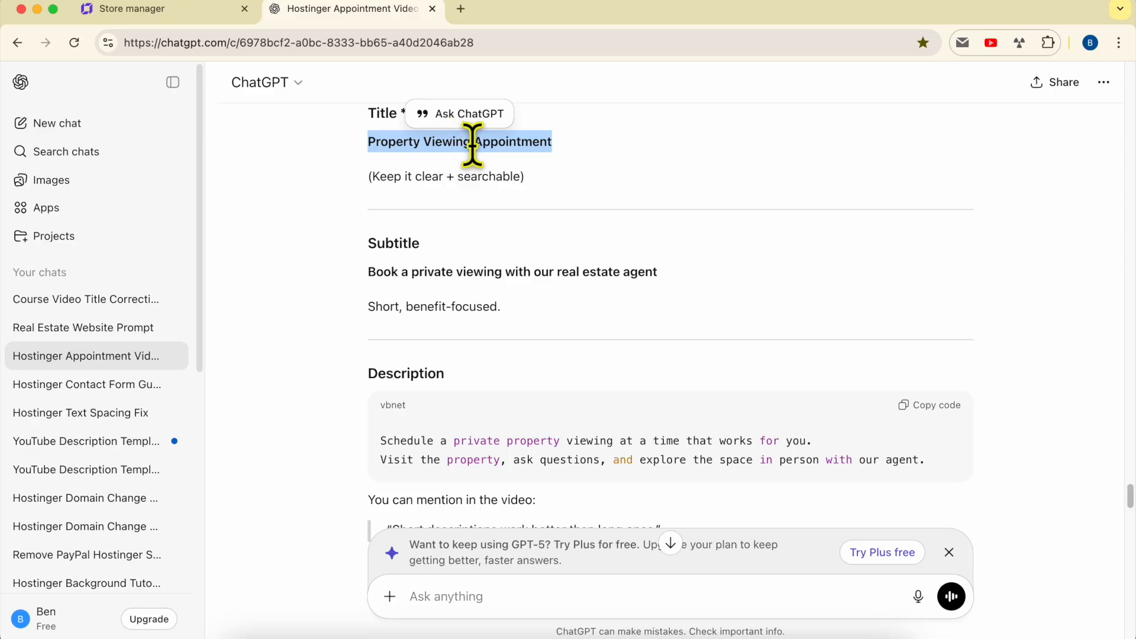
key("super+c")
left_click(221, 10)
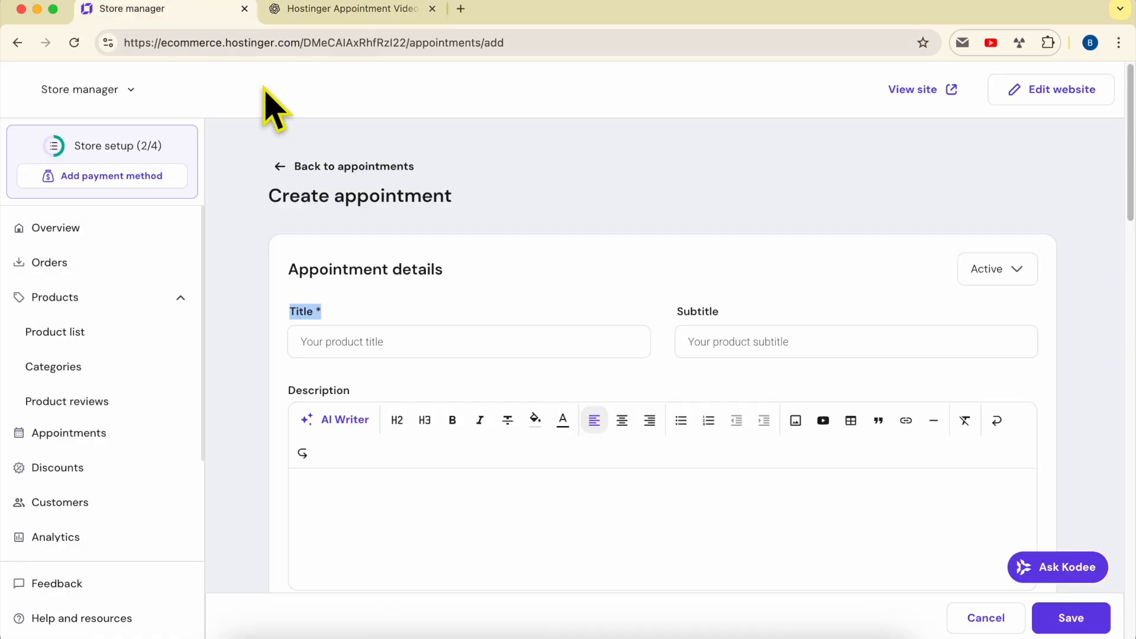
left_click(452, 342)
key("super+v")
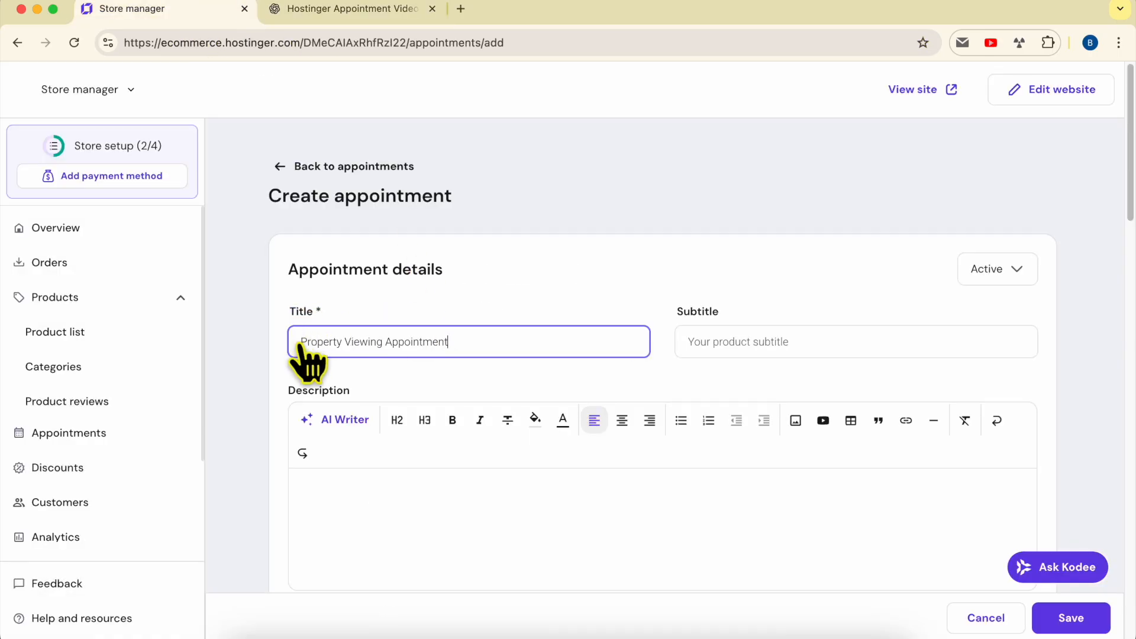
Step: Copy "Book a private viewing with our real estate agent" from the ChatGPT conversation and paste it as the appointment's subtitle in the Store manager
left_click(313, 13)
triple_click(431, 271)
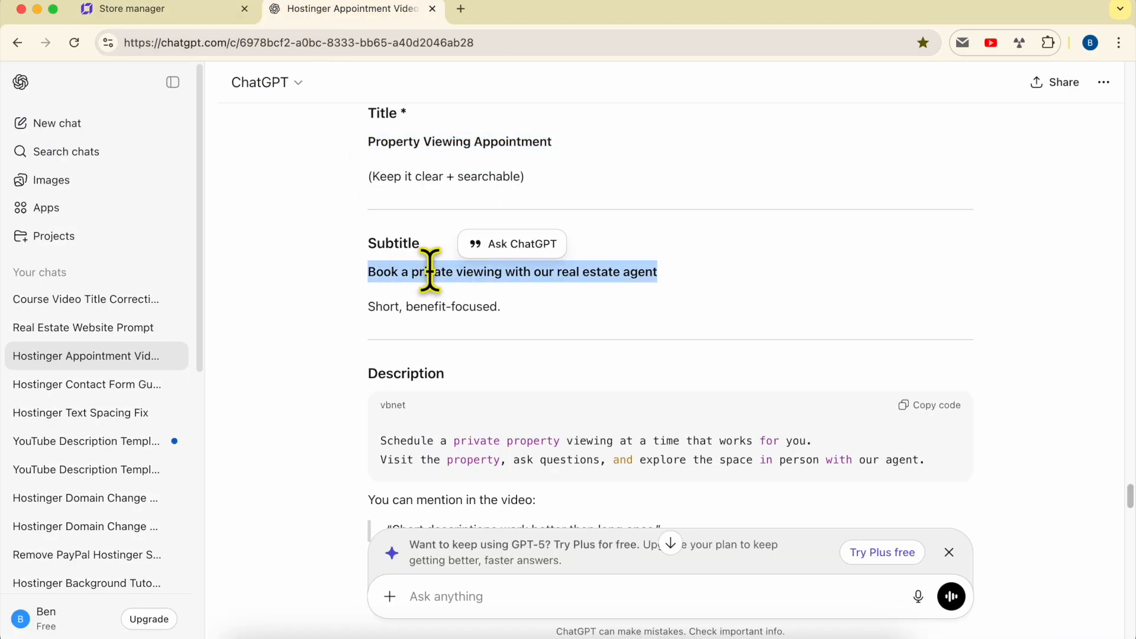
left_click(167, 10)
left_click(720, 338)
key("super+v")
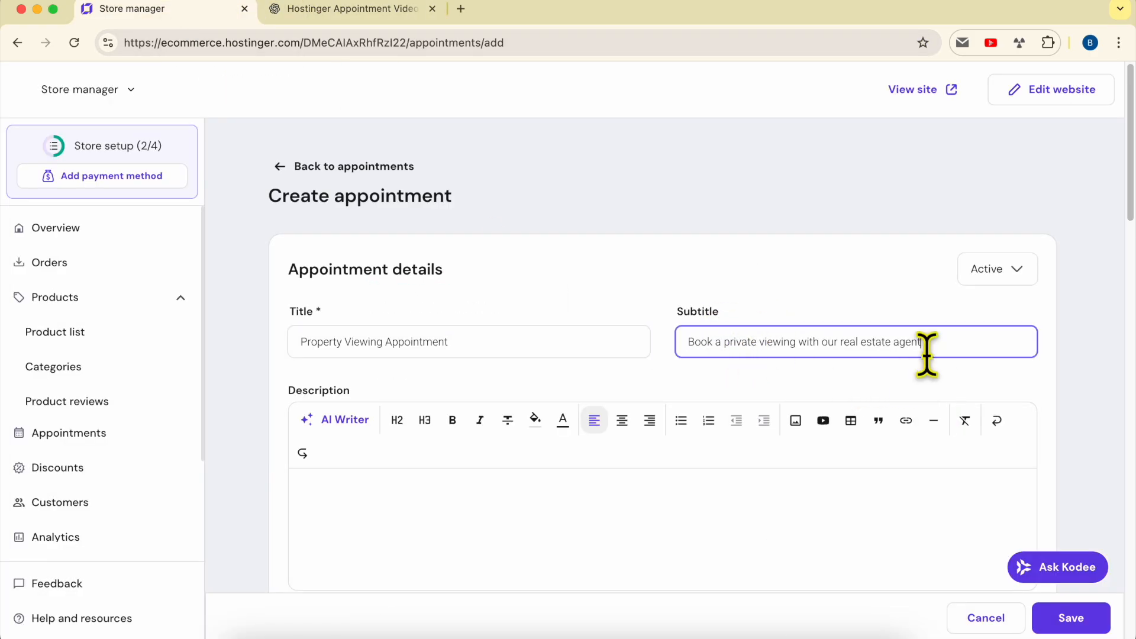
Step: Copy the two-line description about scheduling a private property viewing from the ChatGPT conversation and paste it into the appointment's Description
scroll(923, 354, "down", 3)
left_click(322, 13)
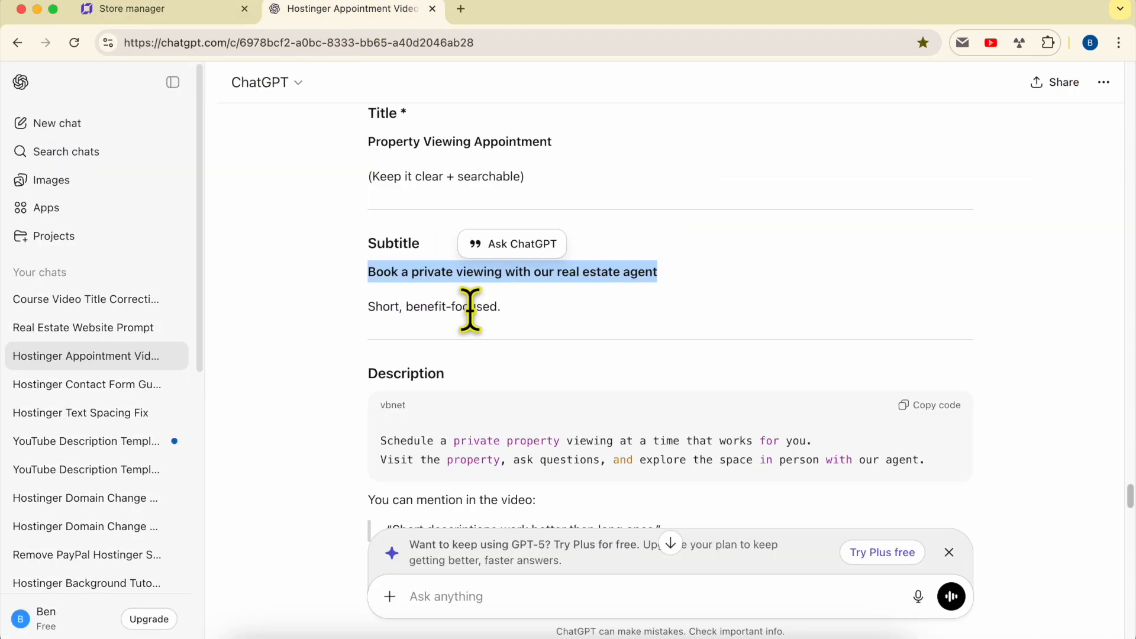
scroll(476, 343, "down", 1)
scroll(479, 343, "down", 3)
triple_click(432, 269)
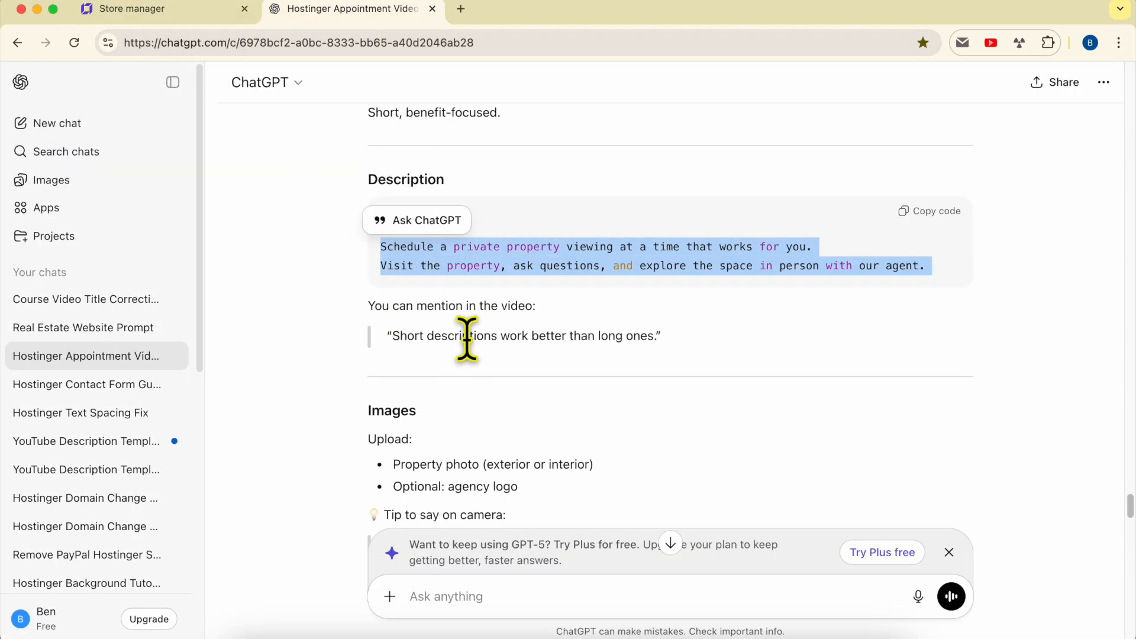
left_click(159, 10)
left_click(510, 355)
key("cmd+v")
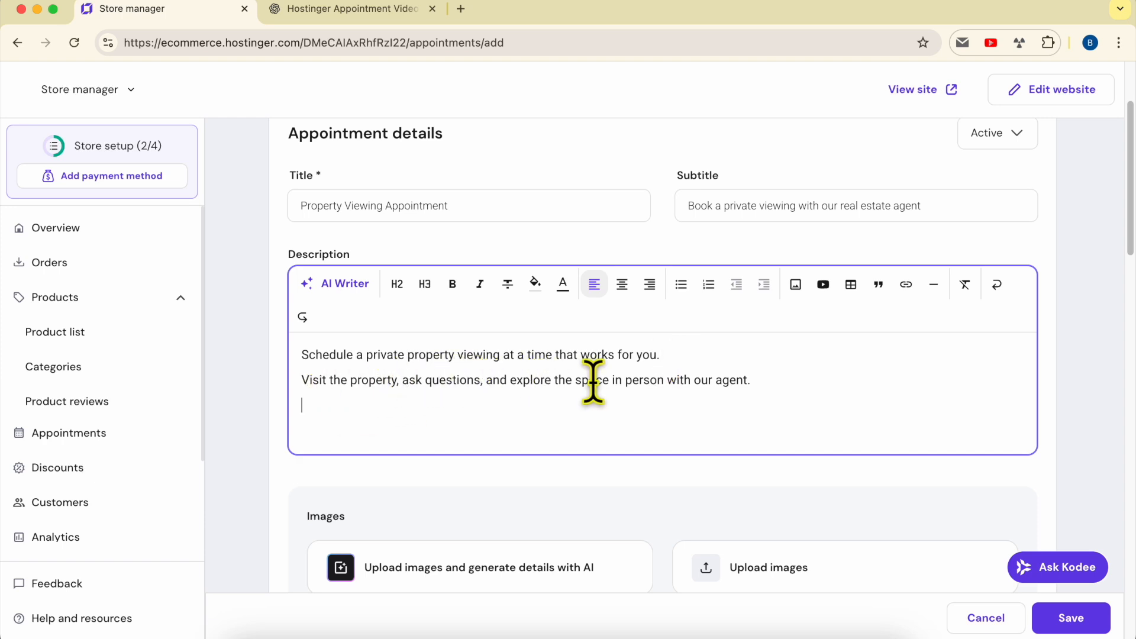
Step: Upload the six consecutive images from New Project (1).jpg through New Project.jpg in Downloads to the appointment
scroll(707, 402, "down", 3)
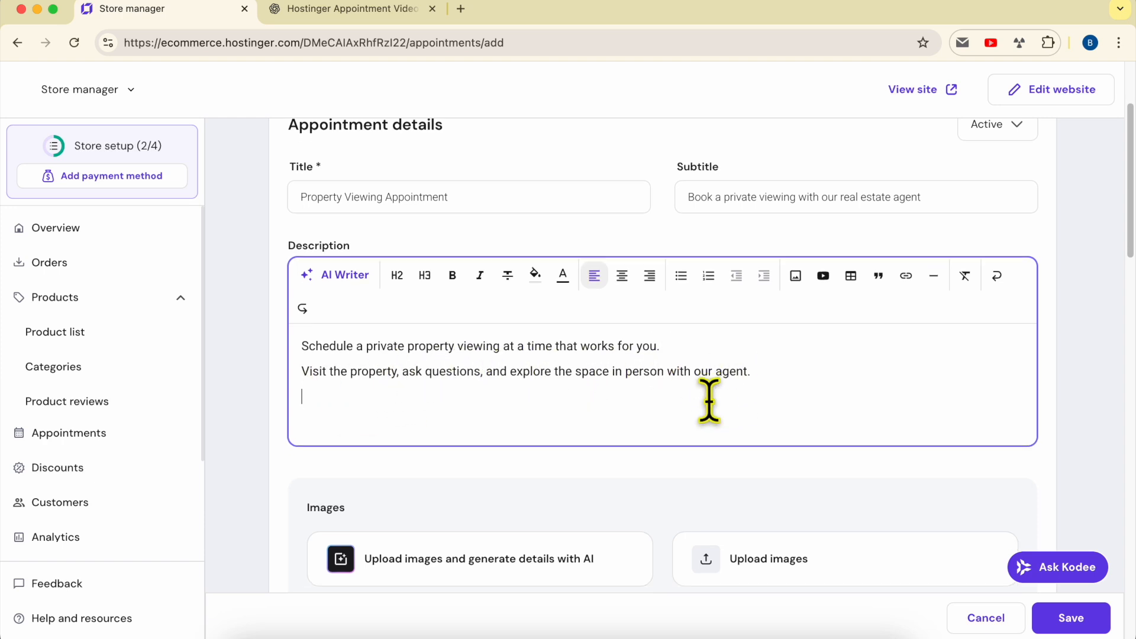
scroll(698, 404, "down", 2)
scroll(497, 385, "down", 6)
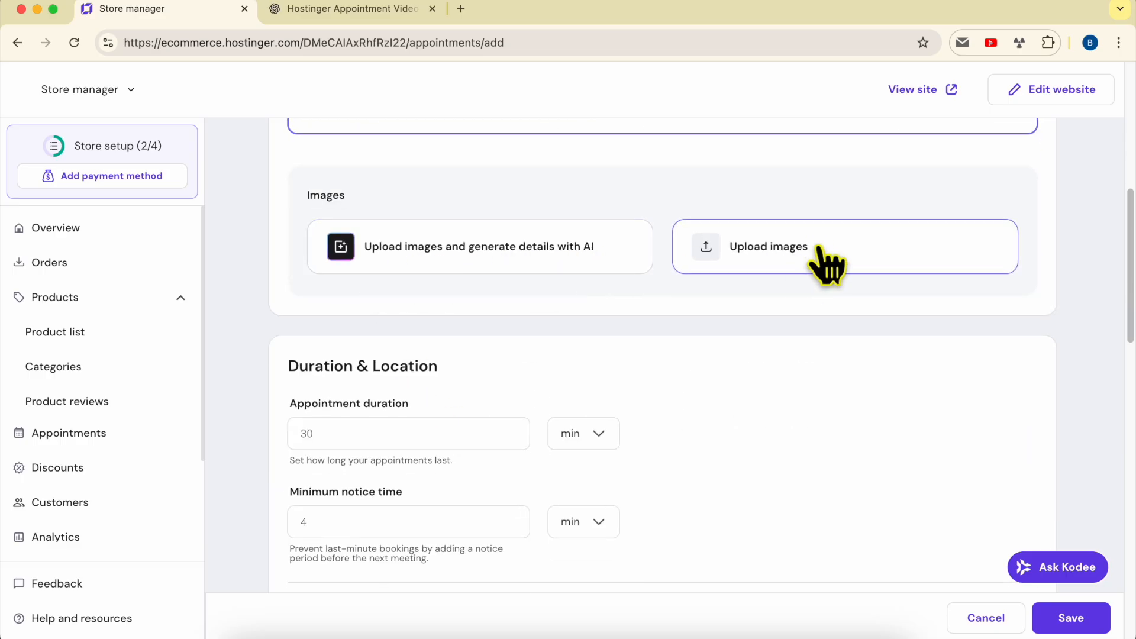
scroll(730, 325, "up", 5)
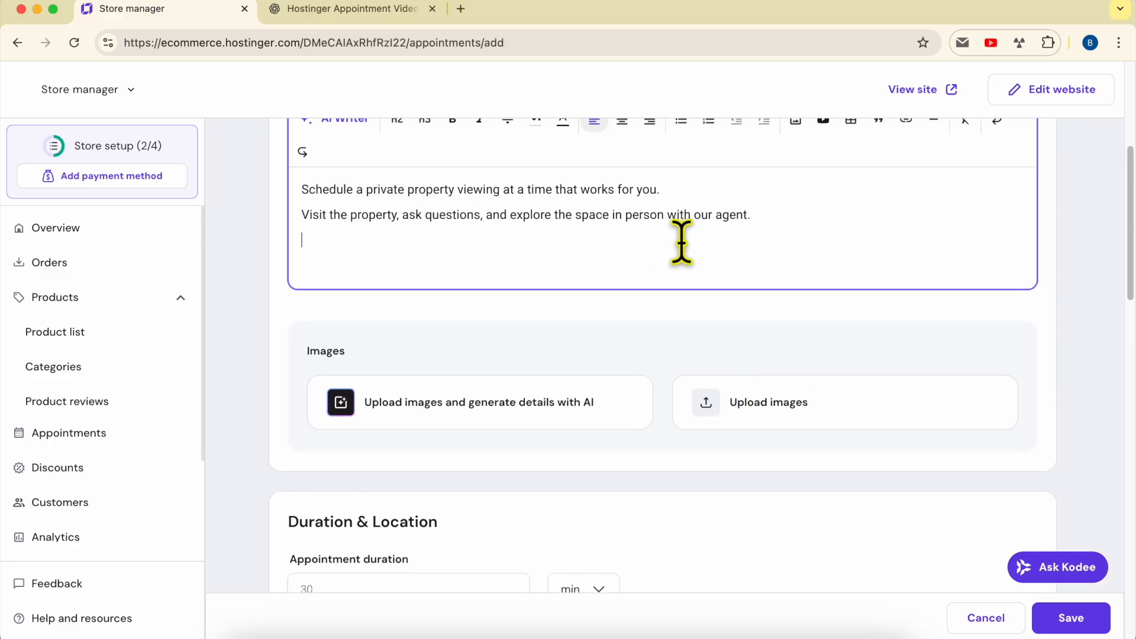
left_click(805, 402)
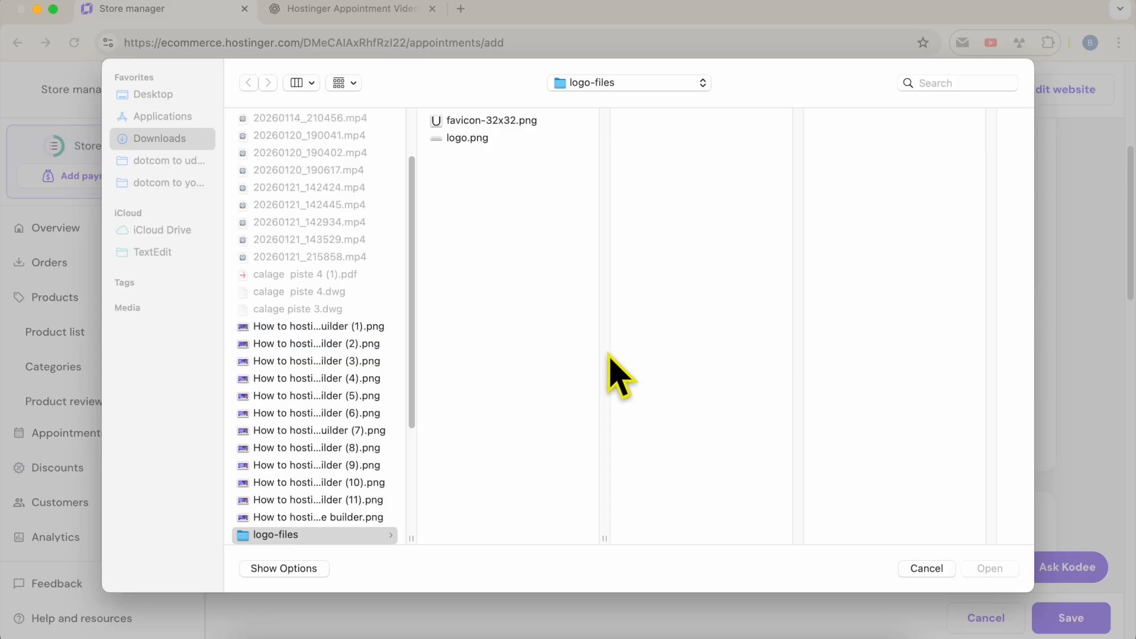
scroll(343, 296, "down", 2)
scroll(355, 304, "up", 5)
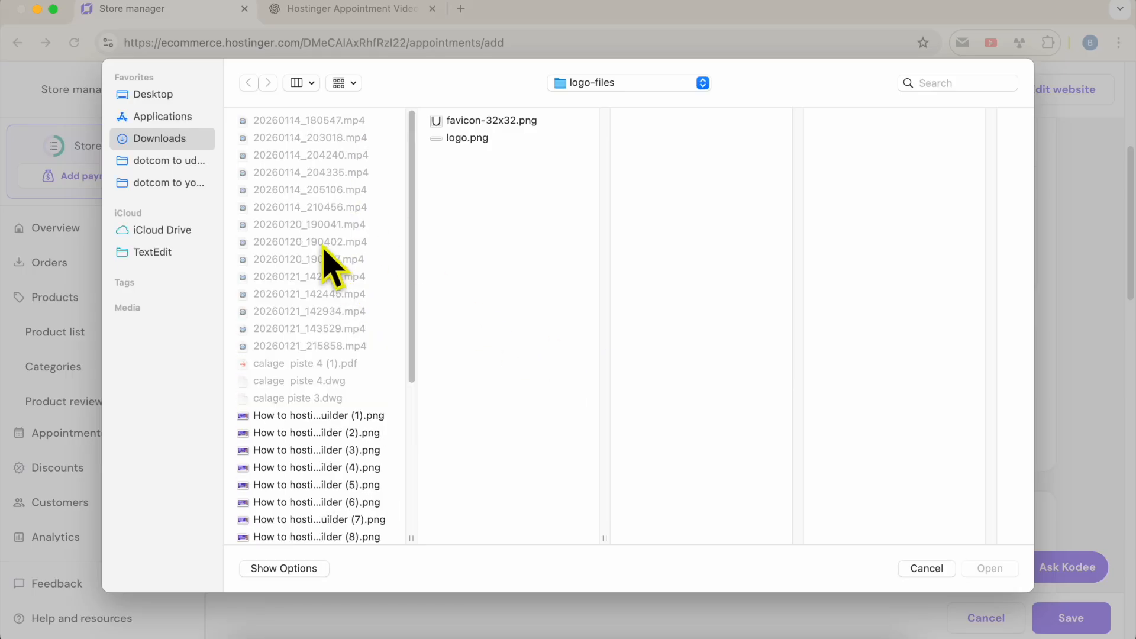
scroll(317, 271, "down", 5)
scroll(362, 414, "down", 5)
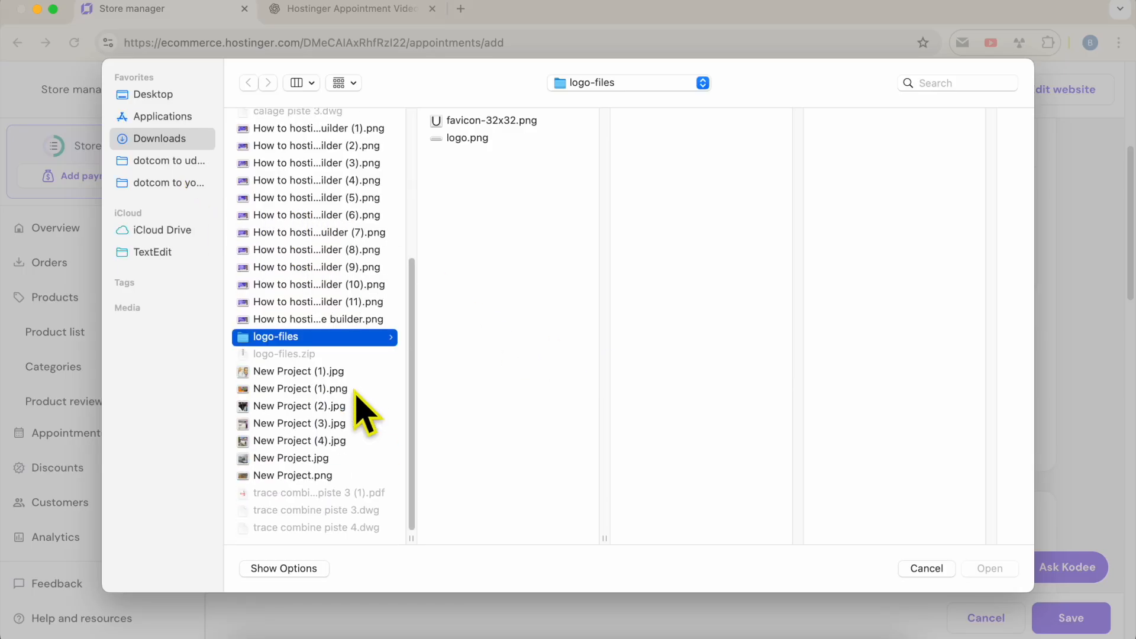
left_click(345, 372)
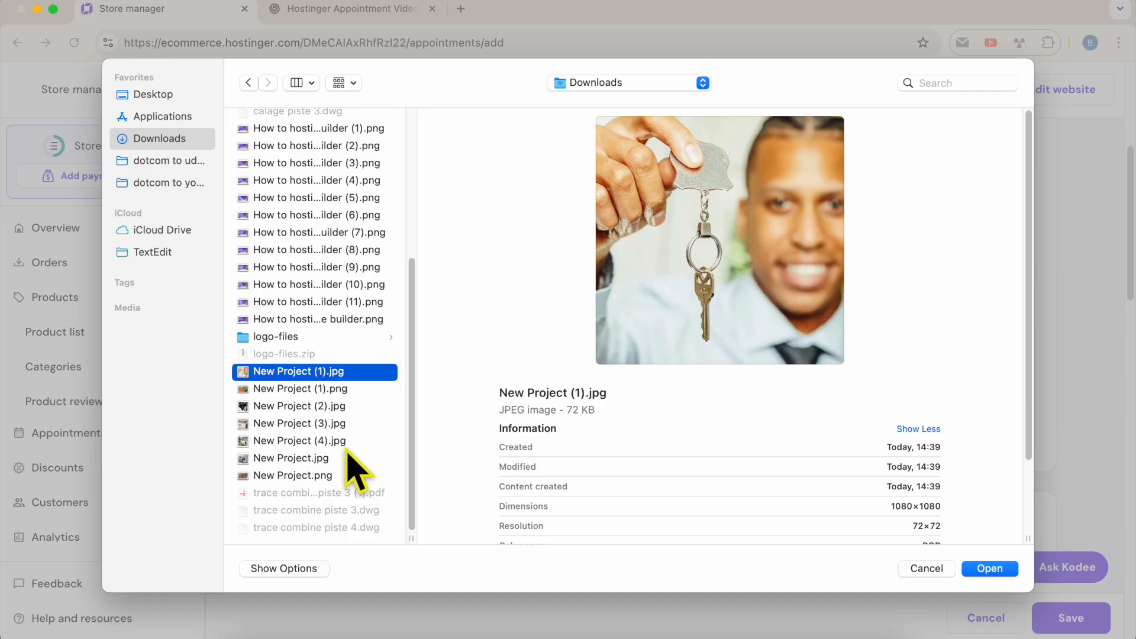
left_click(324, 458)
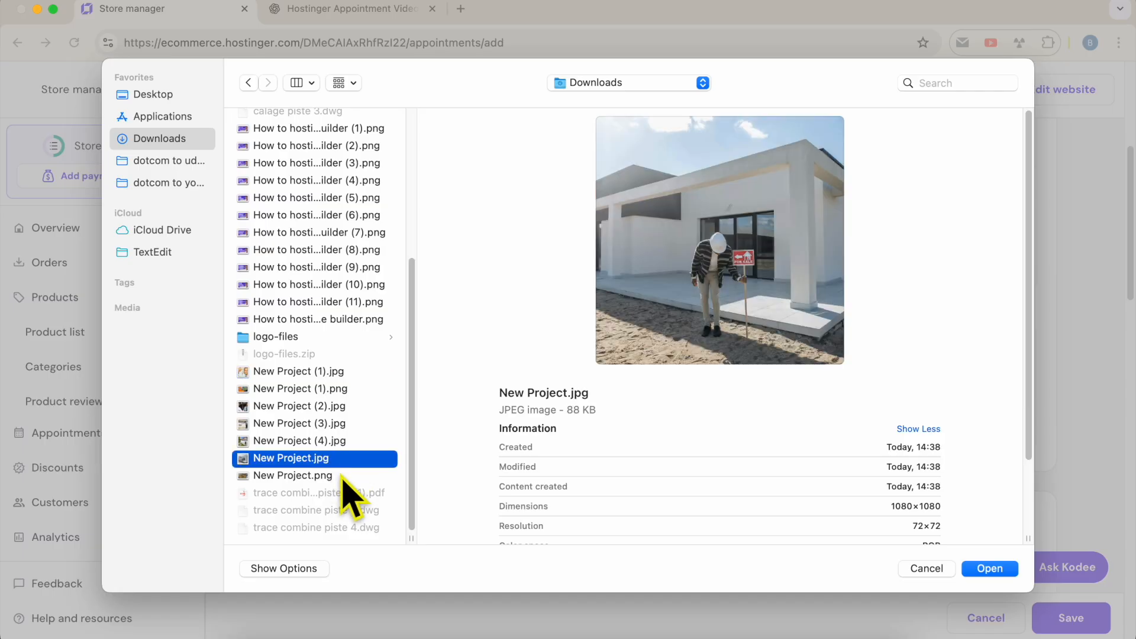
left_click(355, 371, "shift")
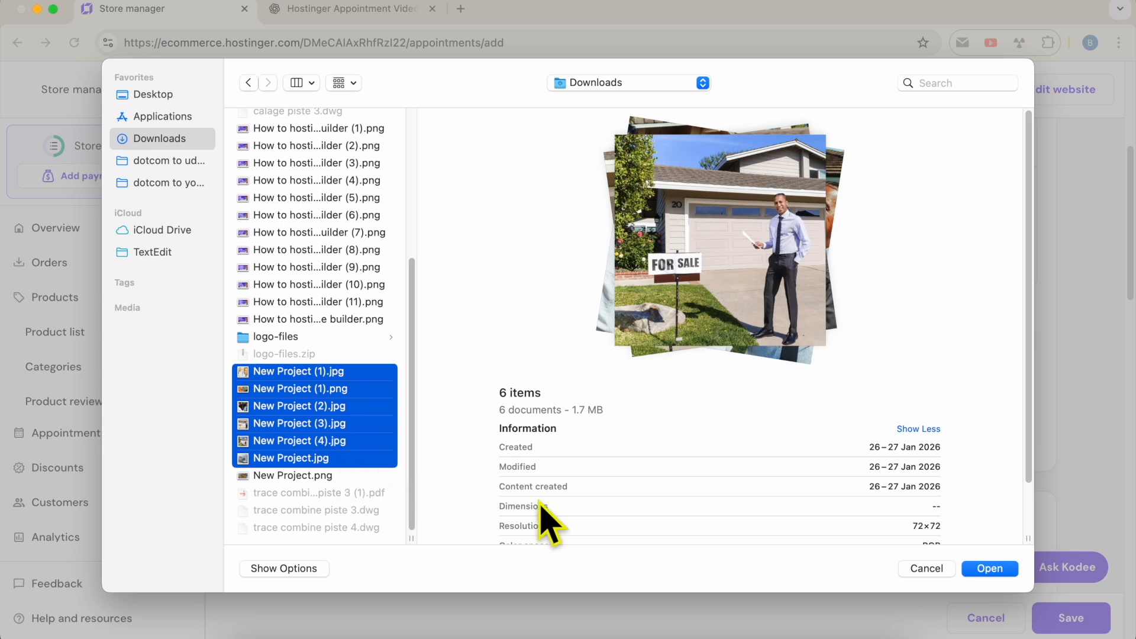
left_click(991, 569)
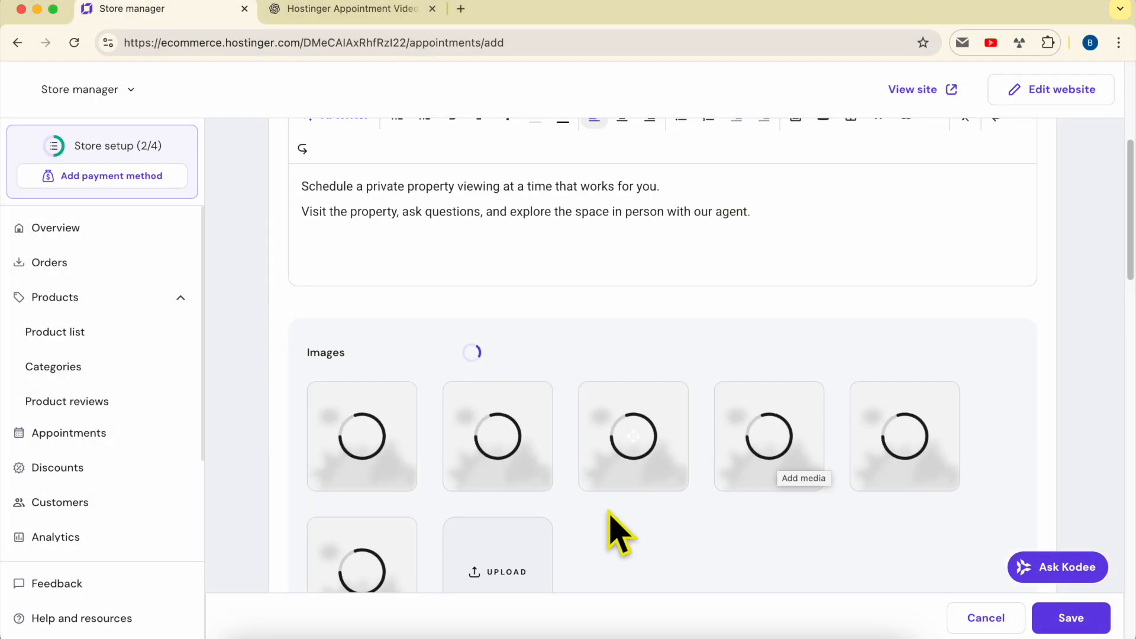
scroll(666, 569, "down", 1)
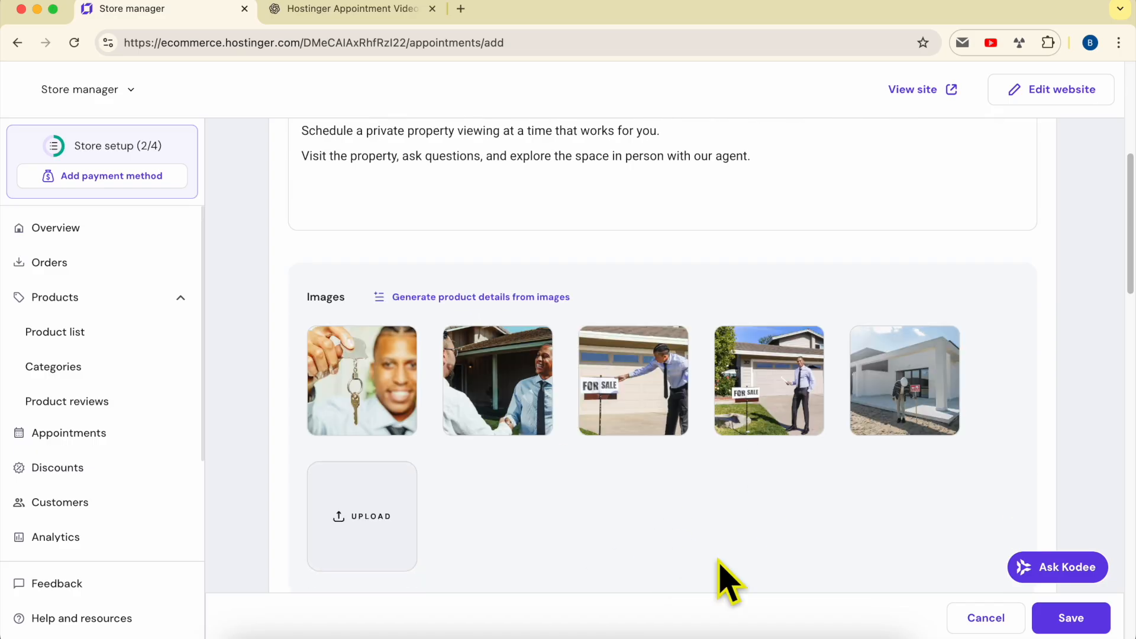
Step: Reorder the images: man standing by the For Sale sign, handshake, man pointing at the sign, white house, keys
mouse_move(645, 403)
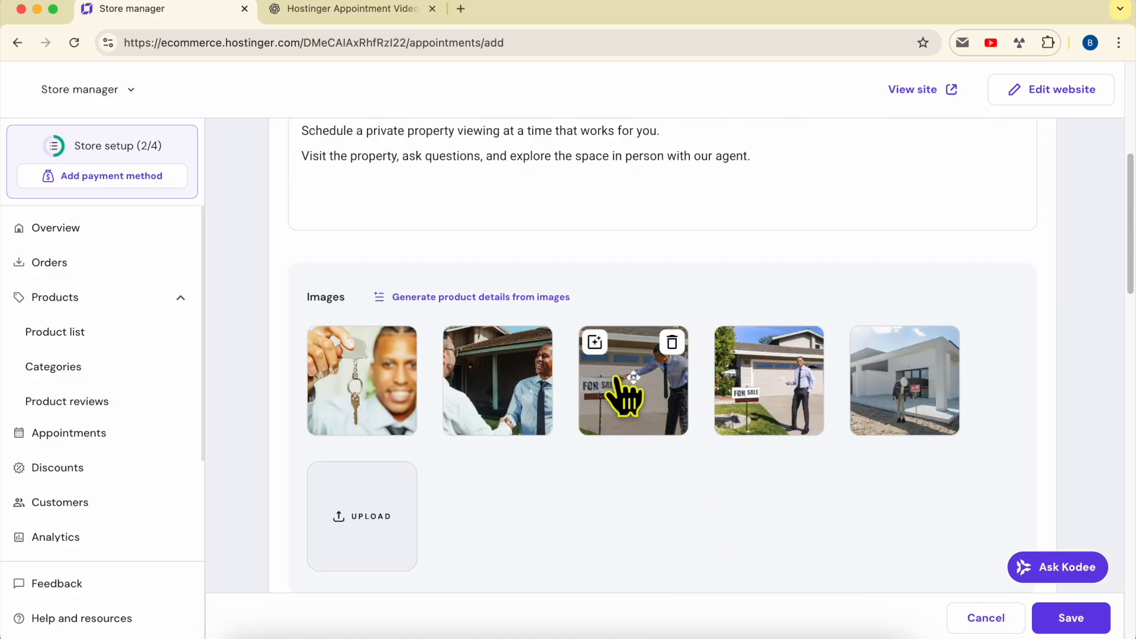
left_click_drag(782, 400, 357, 393)
mouse_move(903, 404)
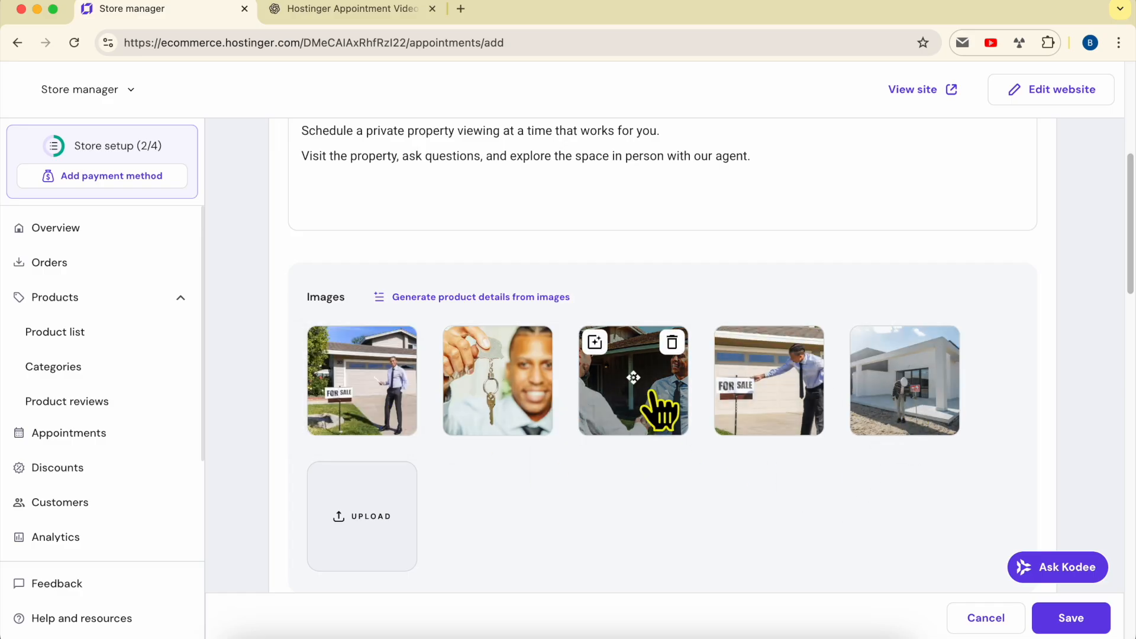
left_click_drag(652, 394, 509, 395)
left_click_drag(750, 412, 654, 406)
left_click_drag(907, 414, 786, 421)
Step: Check the suggested appointment duration in the ChatGPT conversation and set the duration to 30 min in the Store manager
scroll(648, 549, "down", 8)
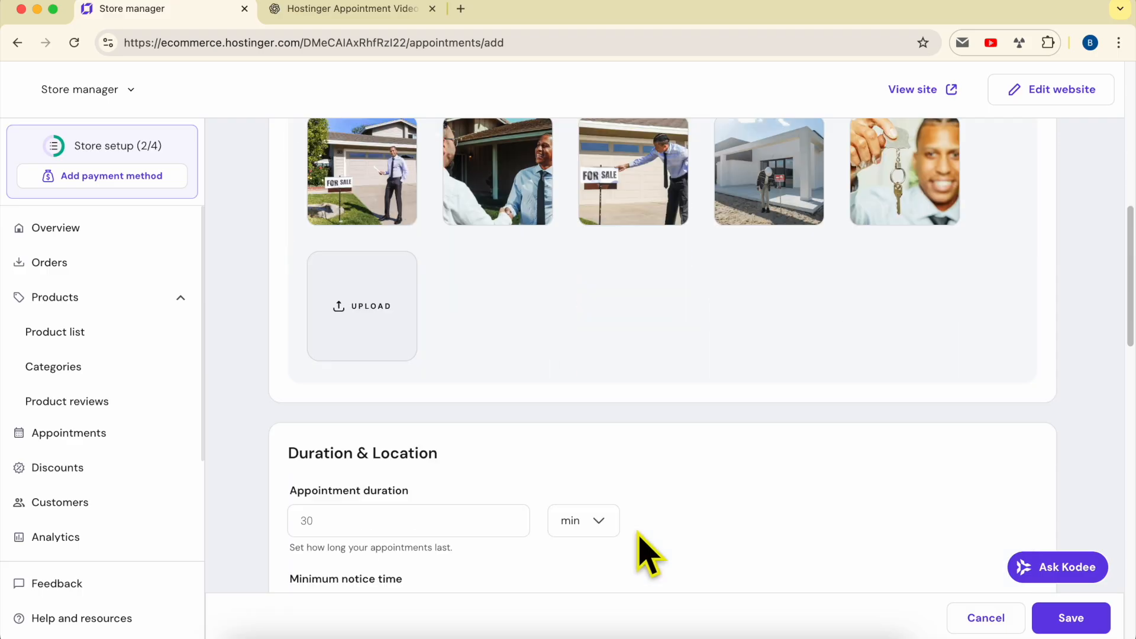
triple_click(339, 181)
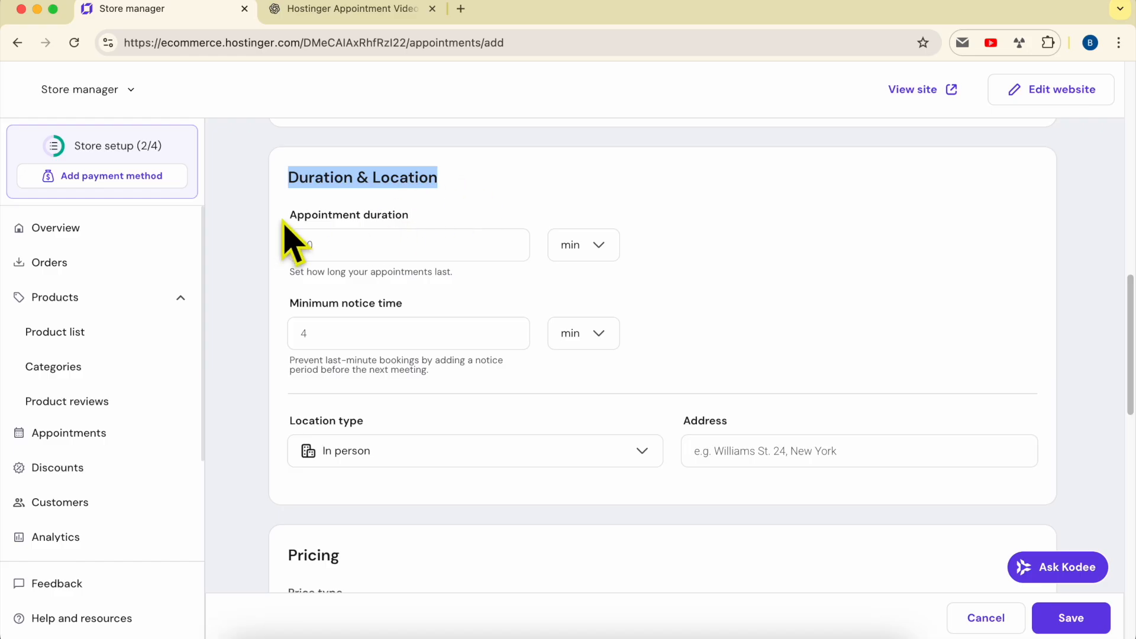
left_click(566, 248)
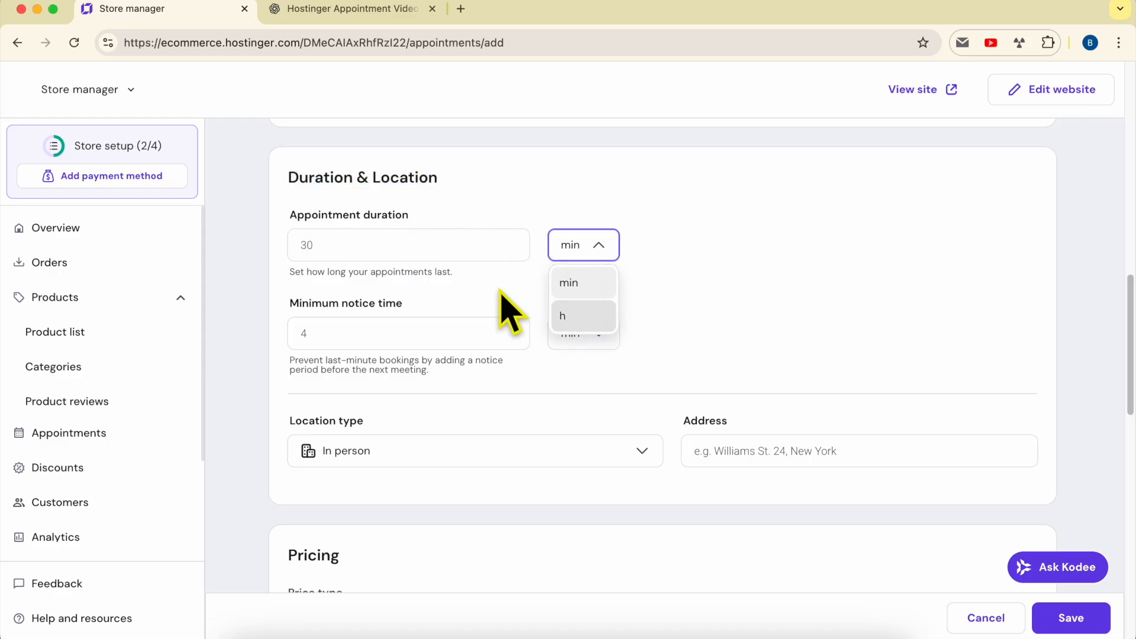
left_click(355, 8)
scroll(456, 379, "down", 5)
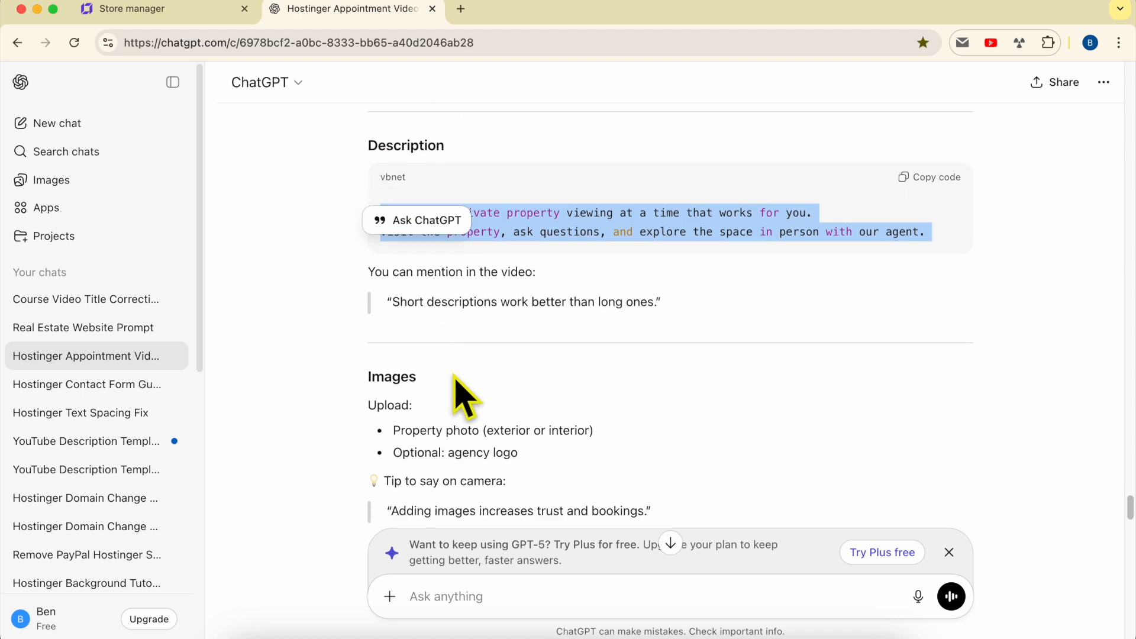
scroll(504, 378, "down", 4)
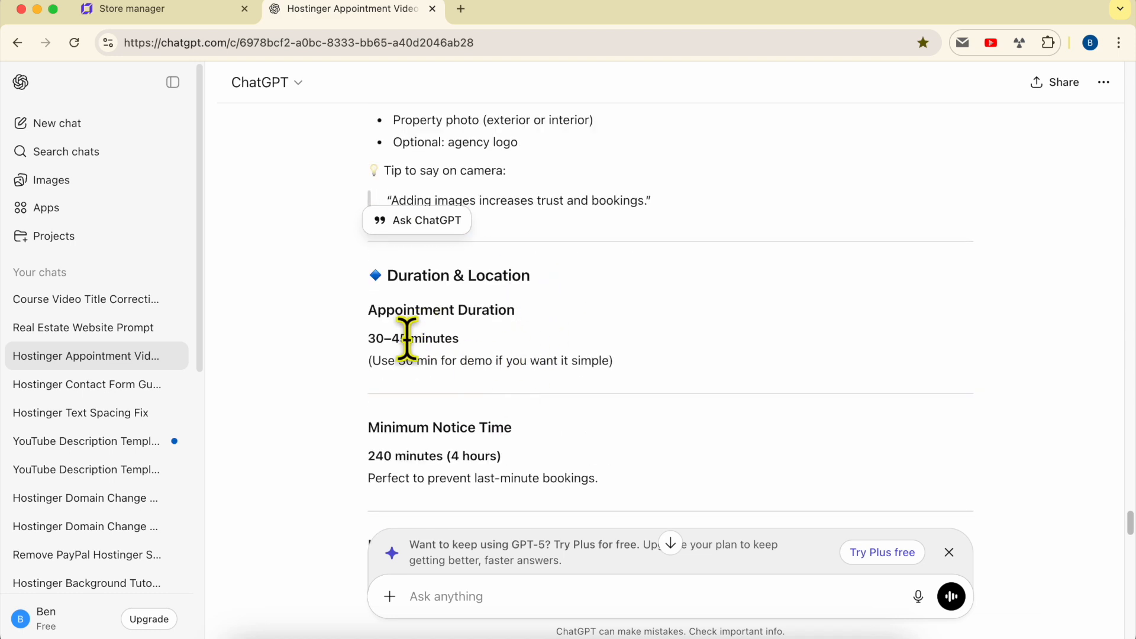
left_click(178, 11)
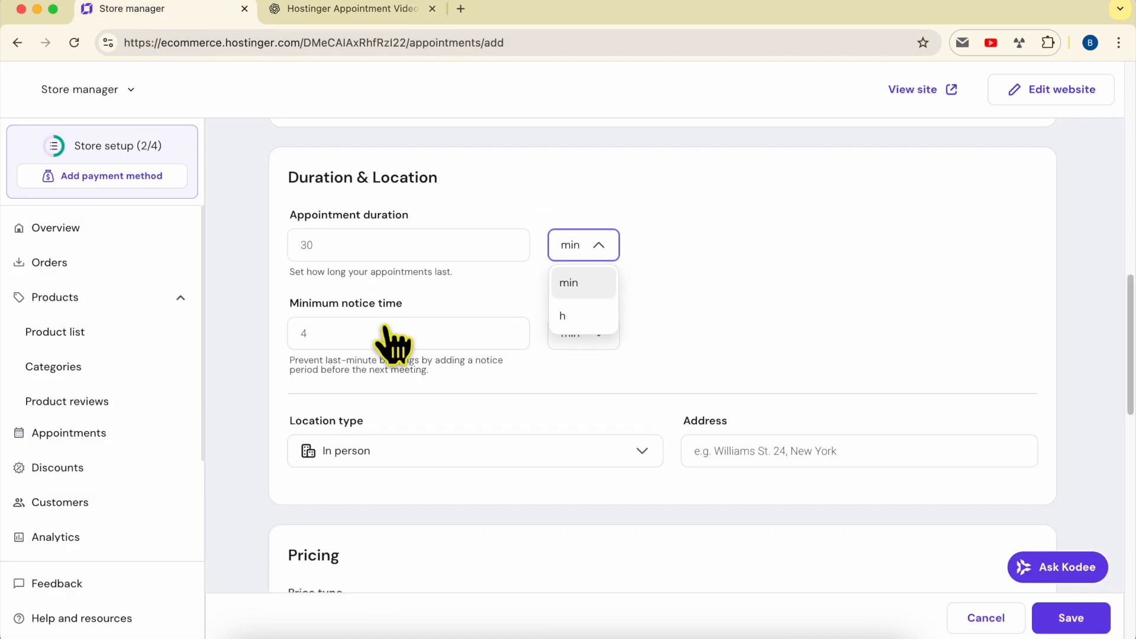
left_click(363, 243)
left_click(247, 322)
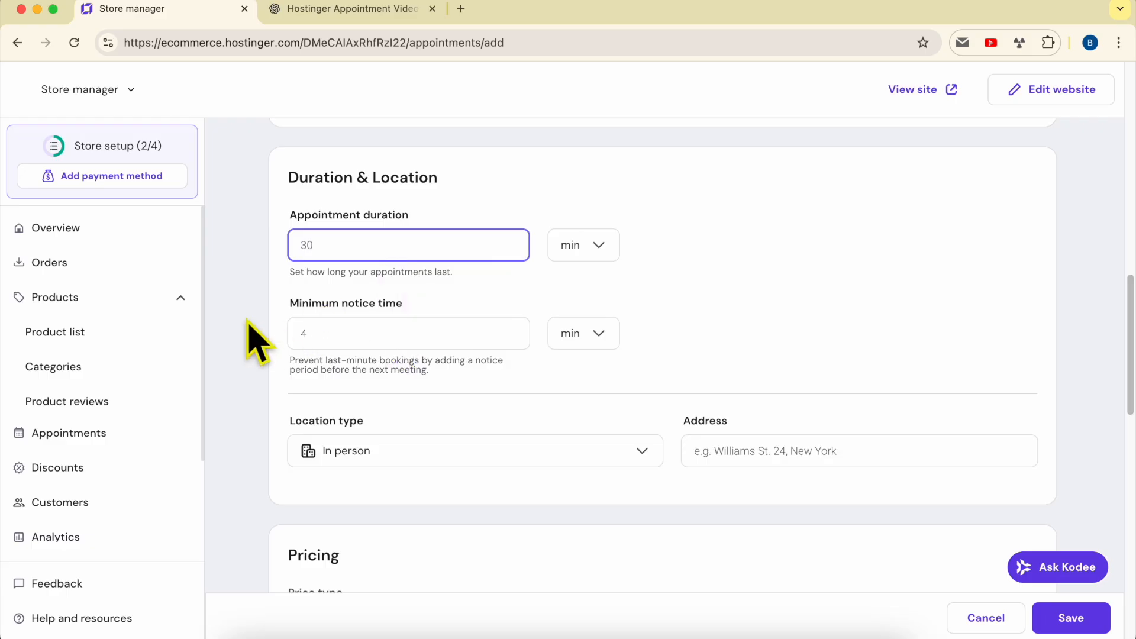
left_click(444, 248)
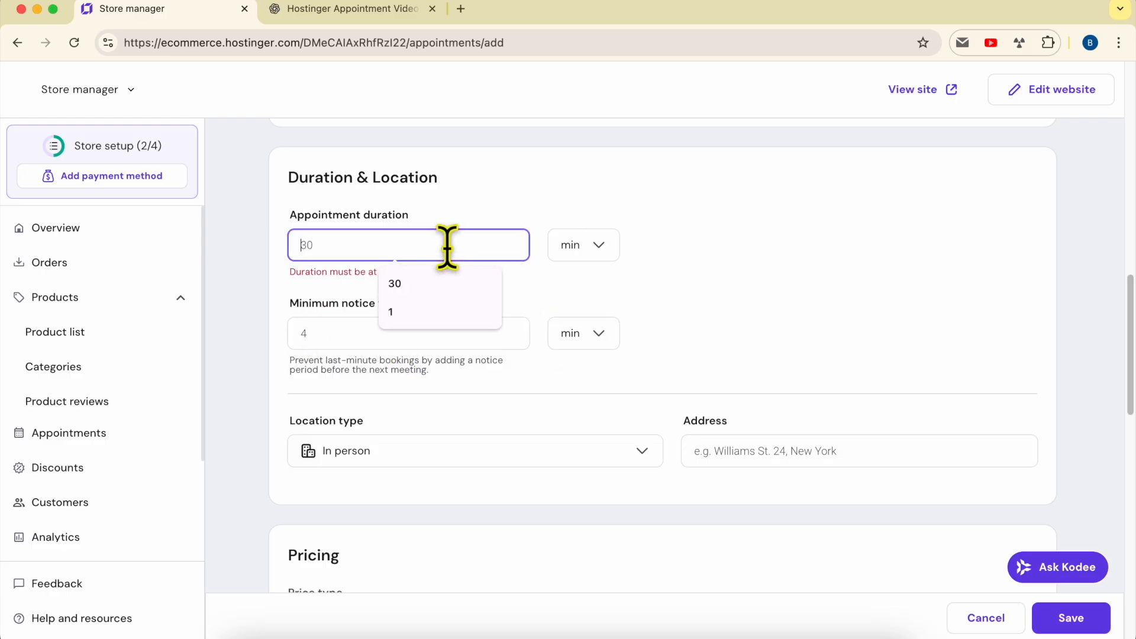
type("30")
left_click(520, 277)
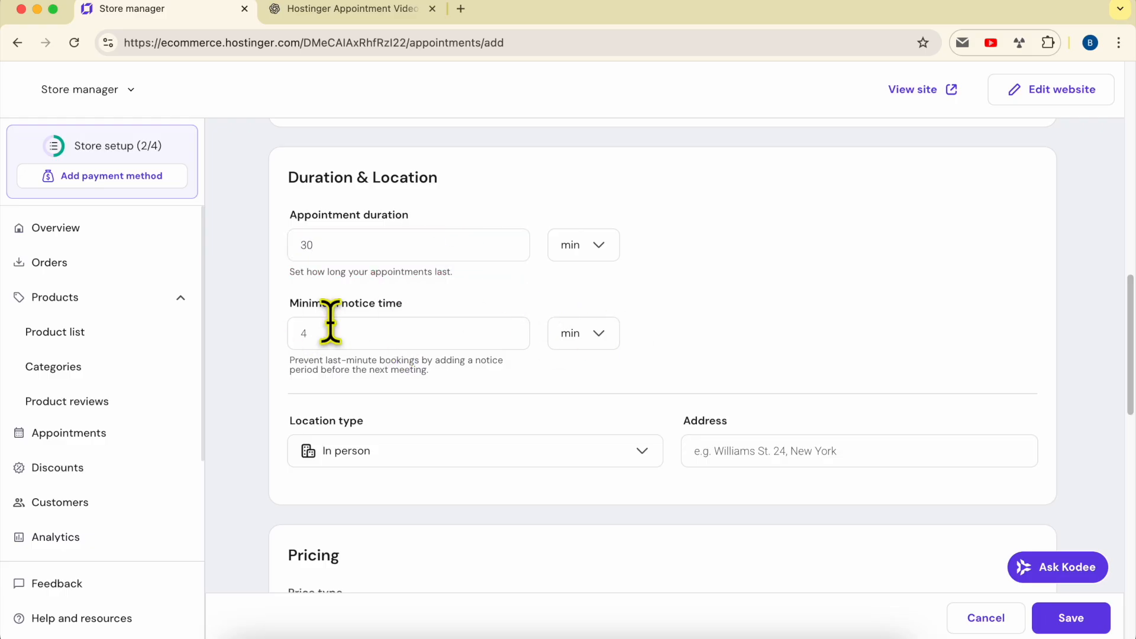
Step: Review the minimum notice time's units and help text, and check the notice suggested in the ChatGPT conversation
left_click(586, 338)
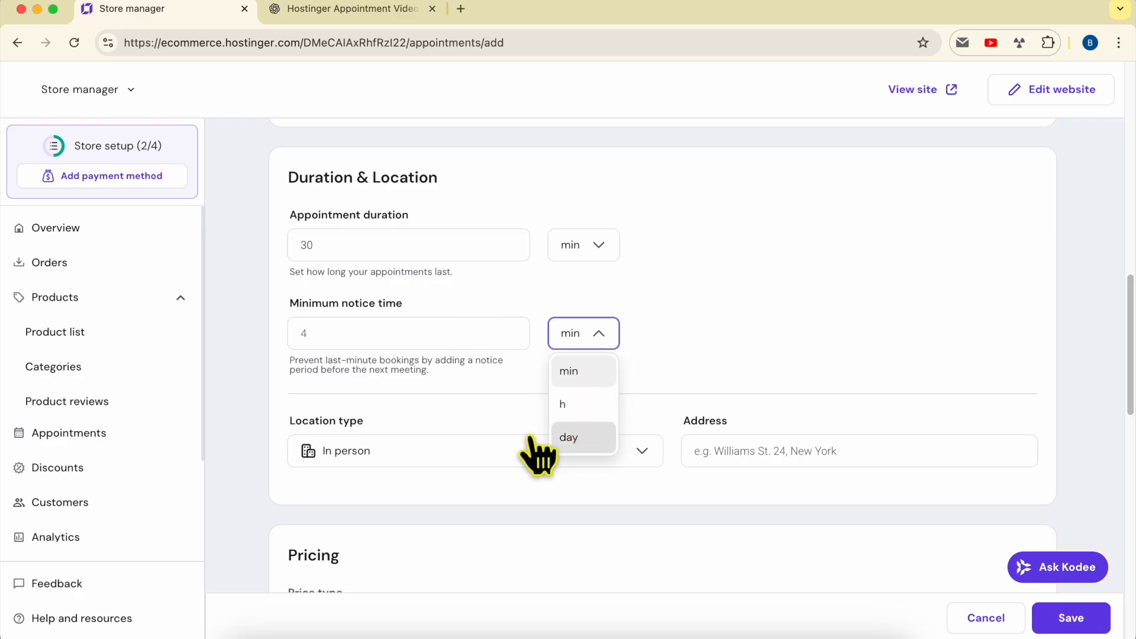
left_click(296, 381)
left_click_drag(287, 362, 320, 359)
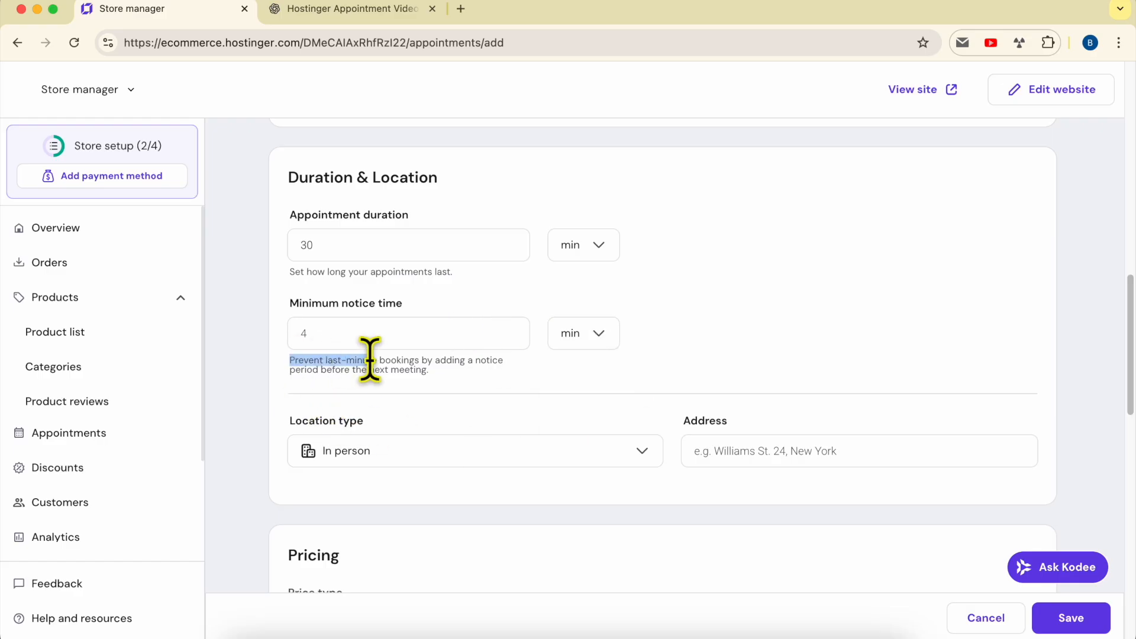
mouse_move(442, 359)
left_mouse_down()
mouse_move(499, 357)
mouse_move(318, 371)
mouse_move(436, 362)
left_mouse_up()
left_click(365, 12)
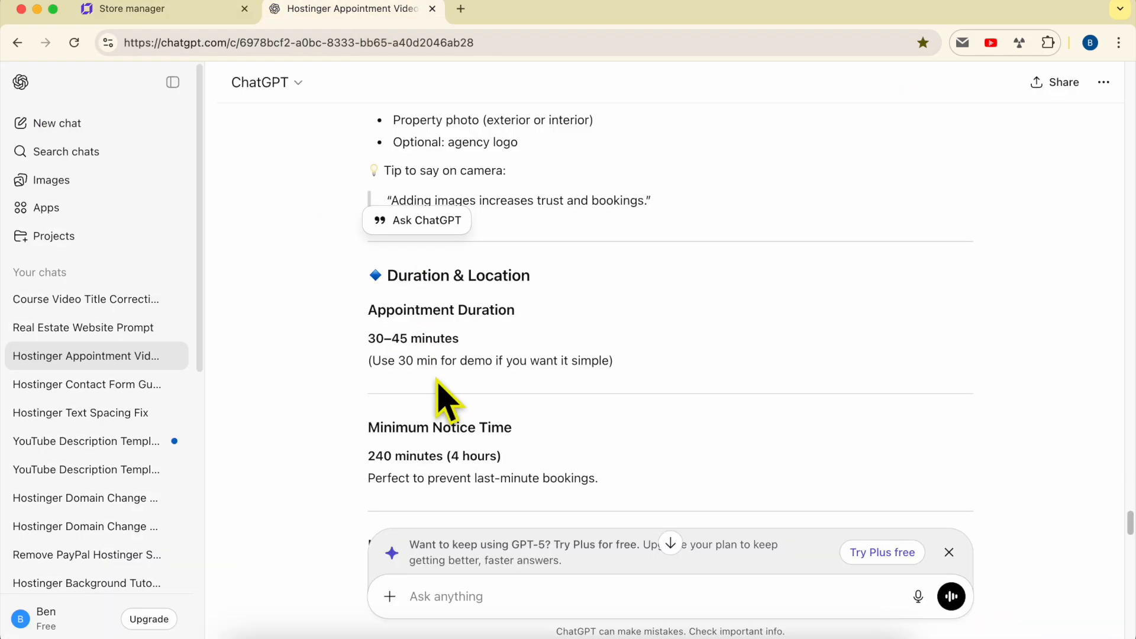
scroll(440, 403, "down", 1)
left_click(172, 9)
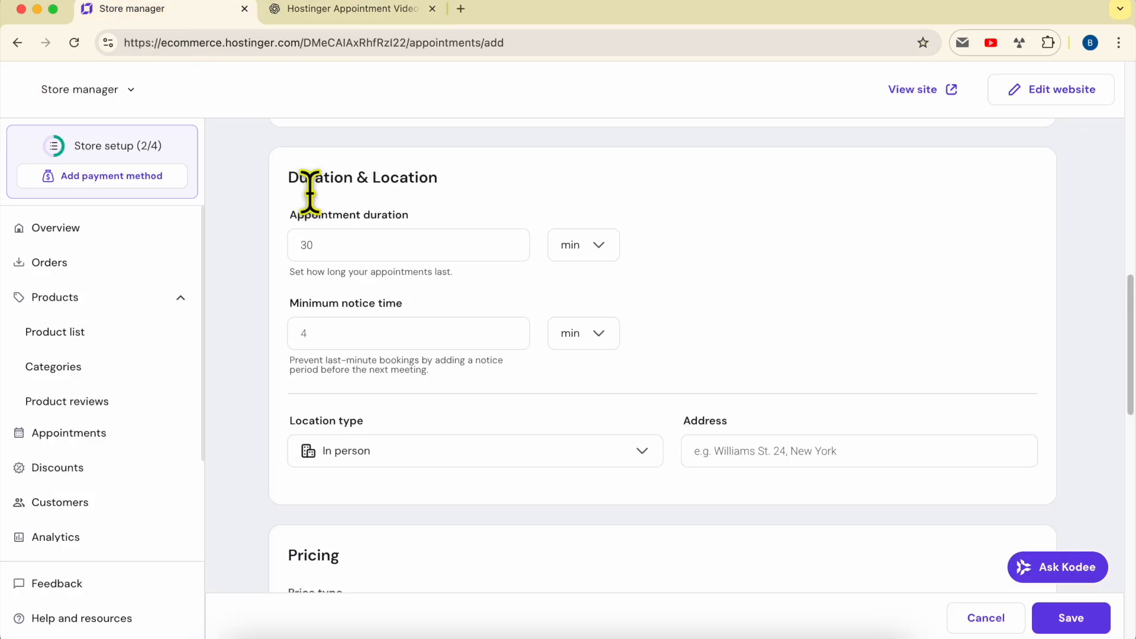
Step: Set the minimum notice time to 4 h
left_click(426, 334)
type("4")
left_click(585, 334)
left_click(583, 401)
left_click(431, 334)
left_click(688, 351)
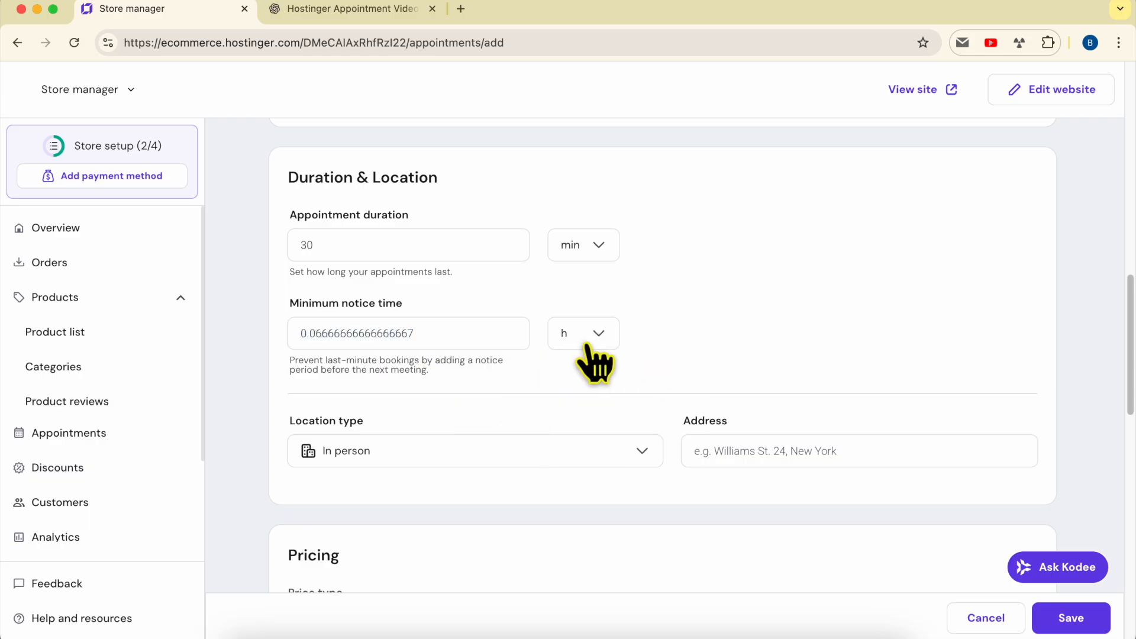
left_click(589, 346)
left_click(584, 402)
type("4")
left_click(666, 372)
Step: Try the Phone and Custom location types and set the location type back to In person
scroll(462, 420, "down", 3)
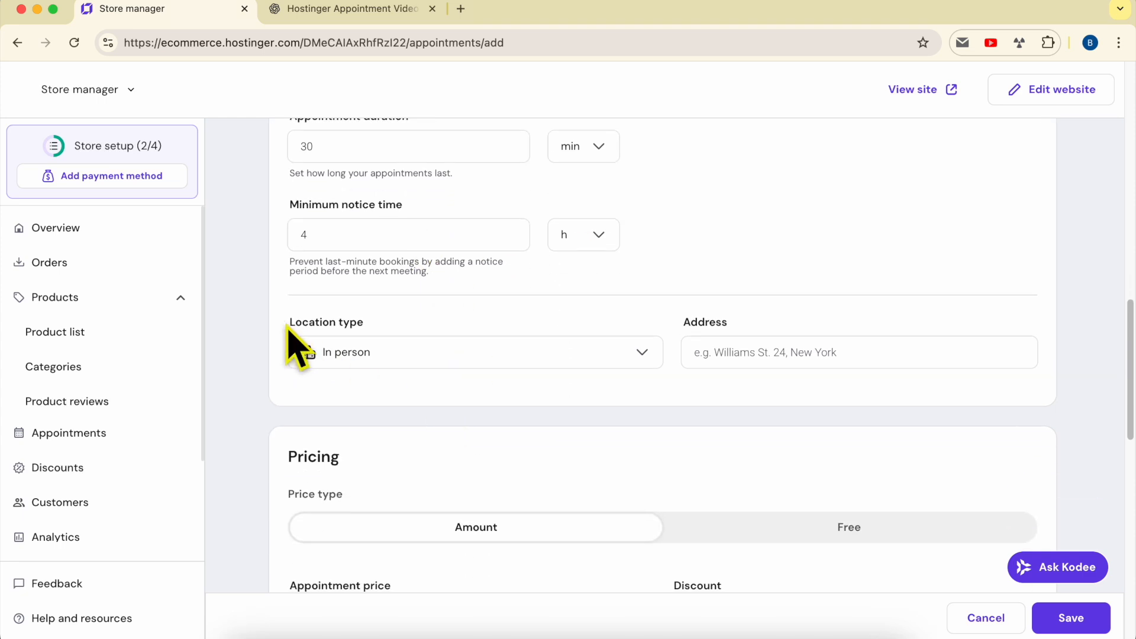
left_click(405, 371)
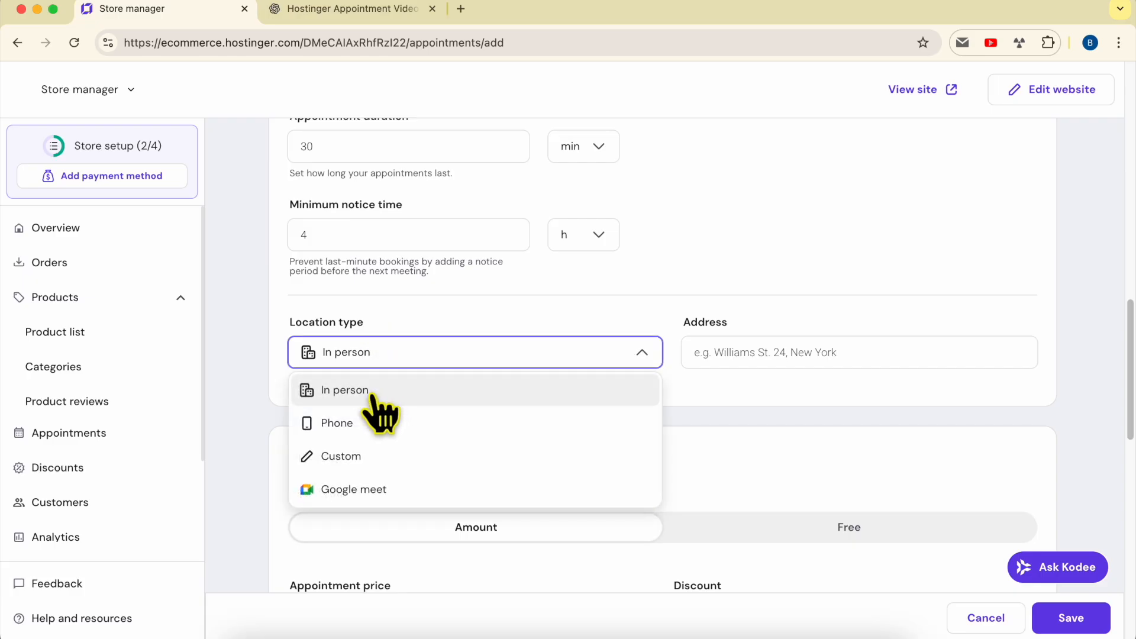
left_click(395, 430)
left_click(416, 362)
left_click(364, 455)
left_click(384, 358)
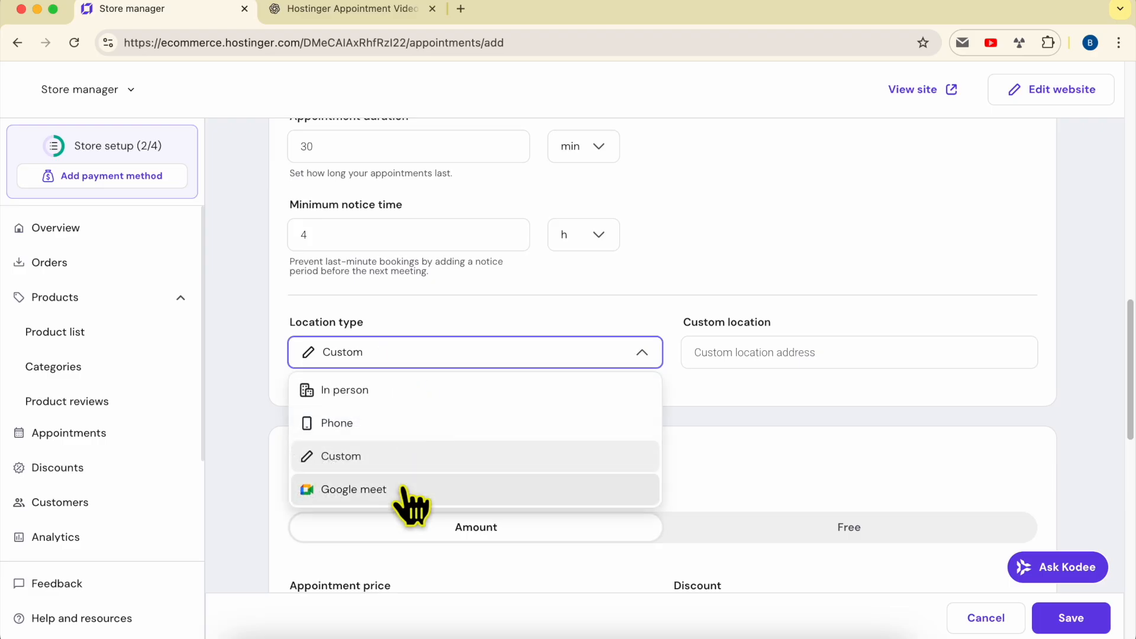
left_click(395, 390)
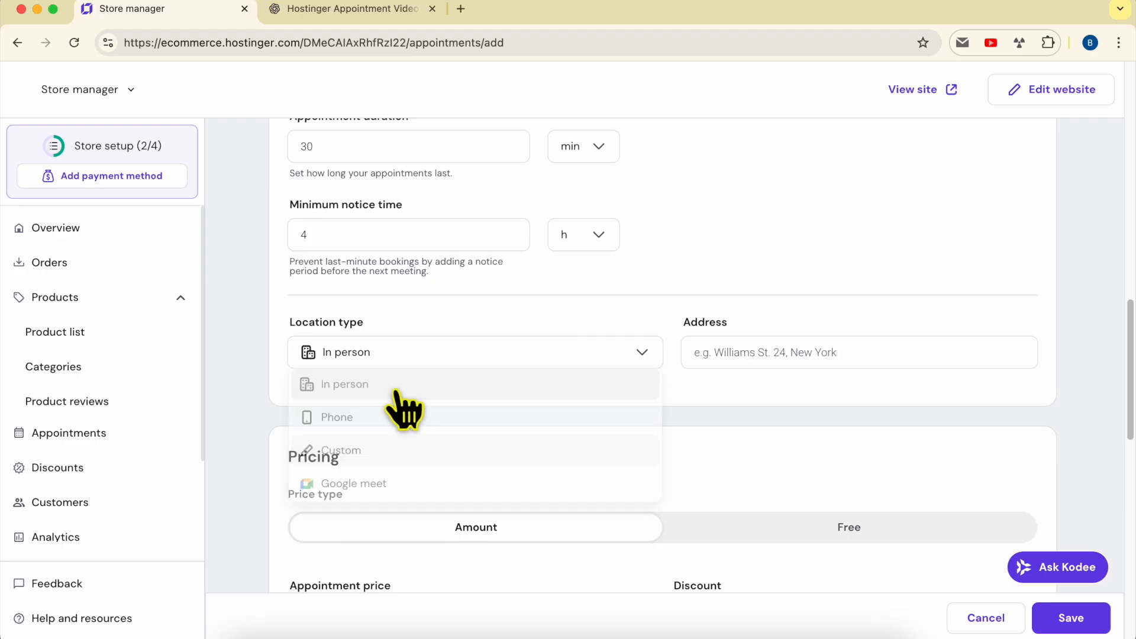
Step: Copy the example address from the ChatGPT conversation and paste it as the appointment's address in the Store manager
left_click(353, 9)
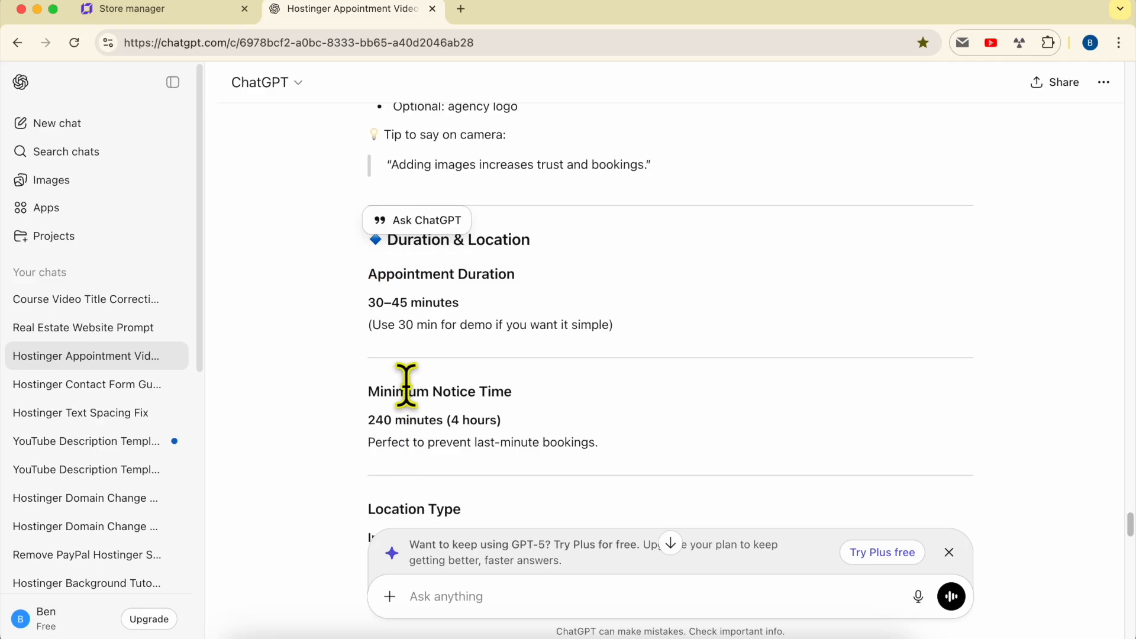
scroll(406, 386, "down", 5)
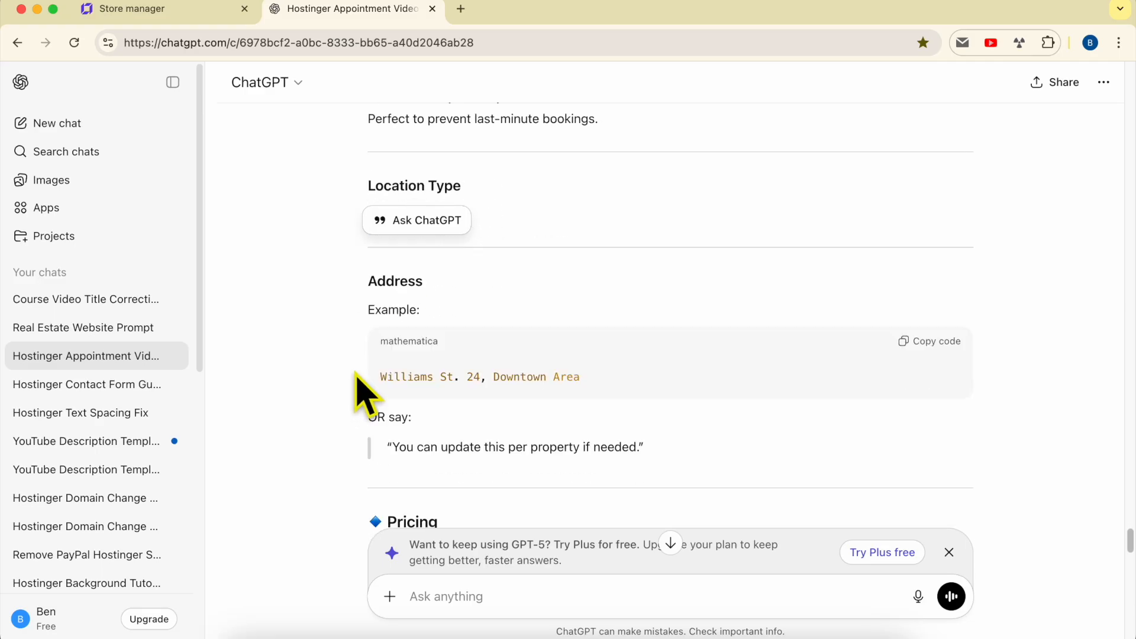
triple_click(410, 376)
key("cmd+c")
left_click(190, 9)
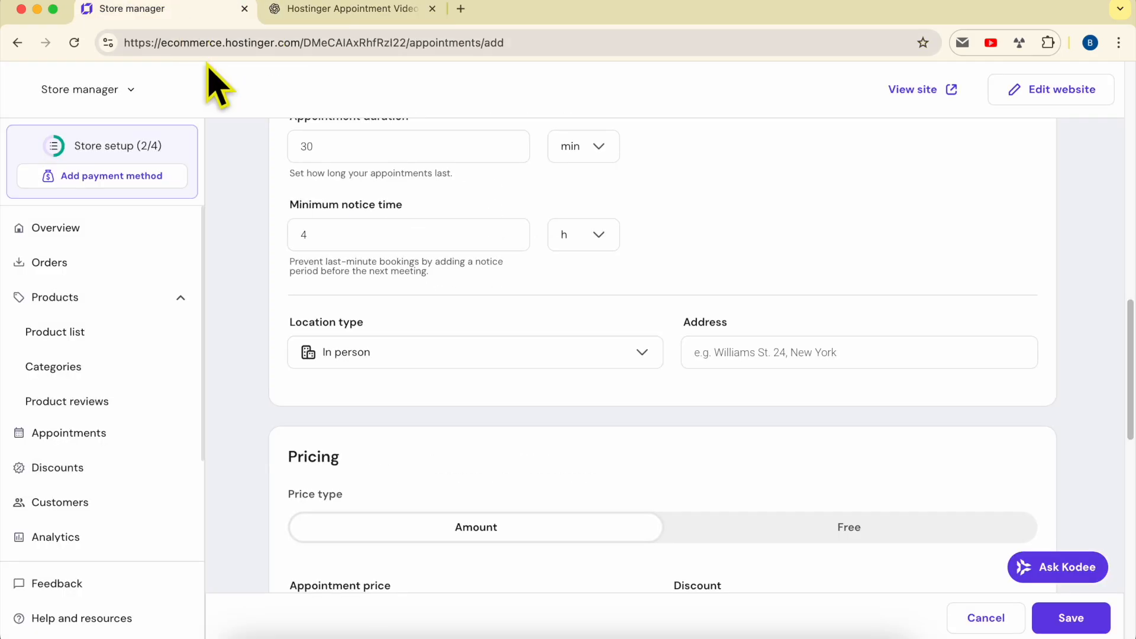
left_click(737, 355)
key("cmd+v")
left_click(720, 395)
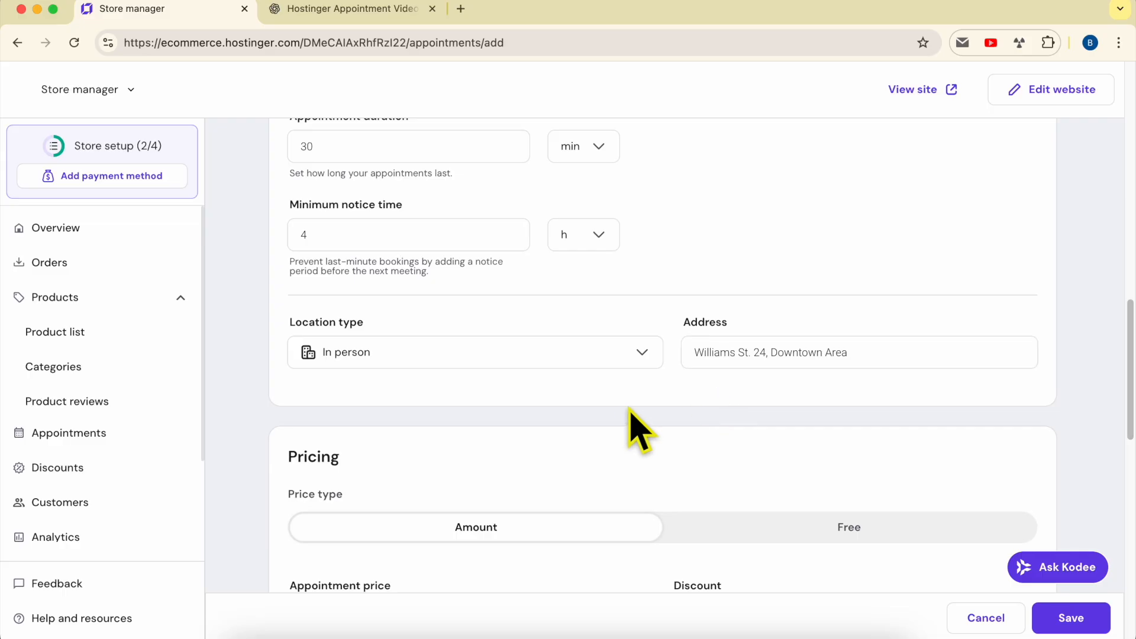
Step: Check the ChatGPT conversation's note about updating the address per property and return to the Store manager
scroll(665, 404, "down", 3)
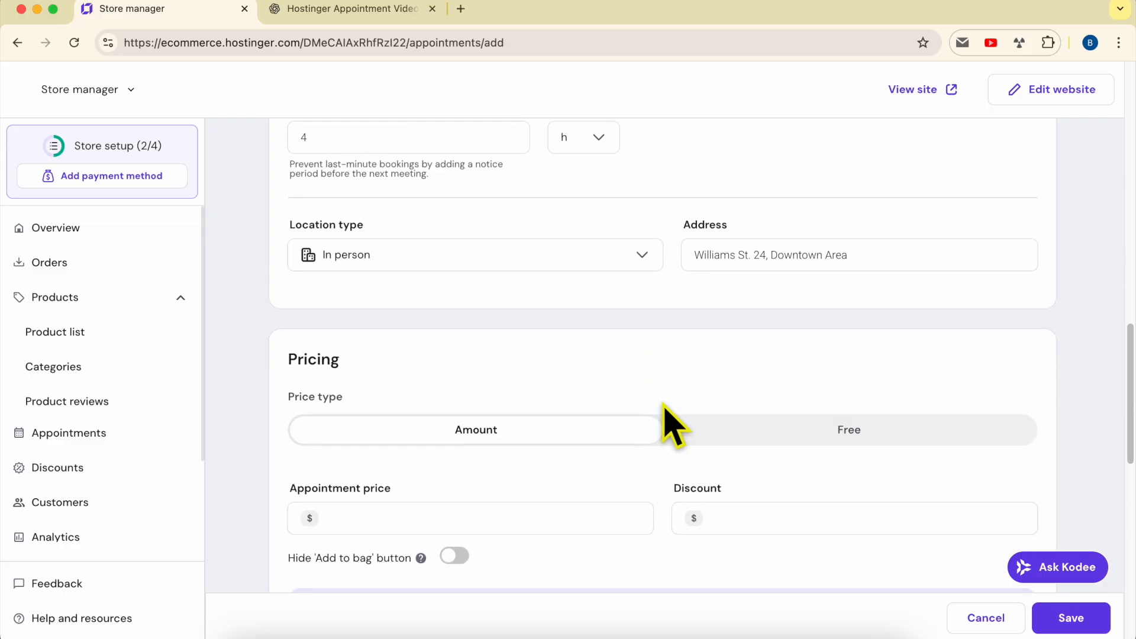
scroll(611, 406, "down", 1)
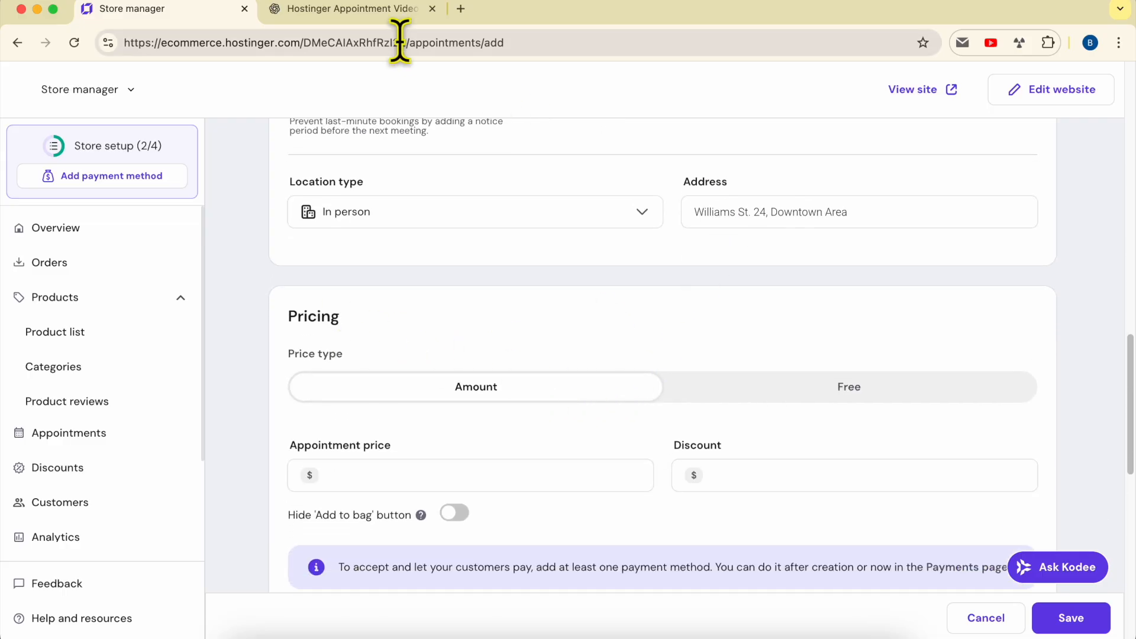
left_click(362, 10)
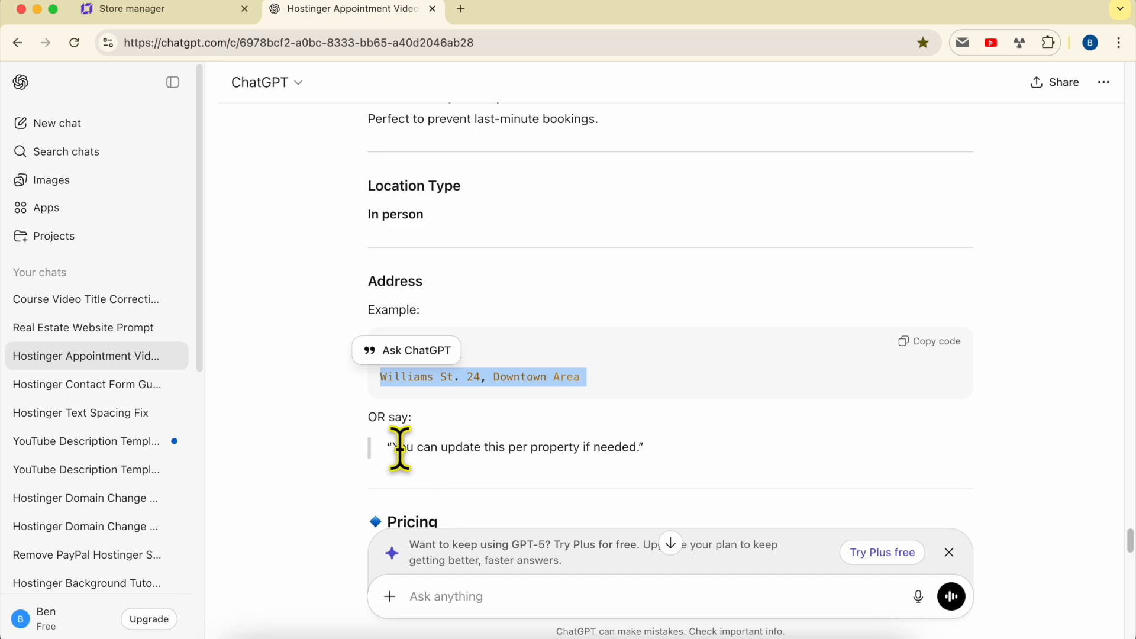
scroll(398, 446, "down", 1)
left_click_drag(390, 414, 644, 414)
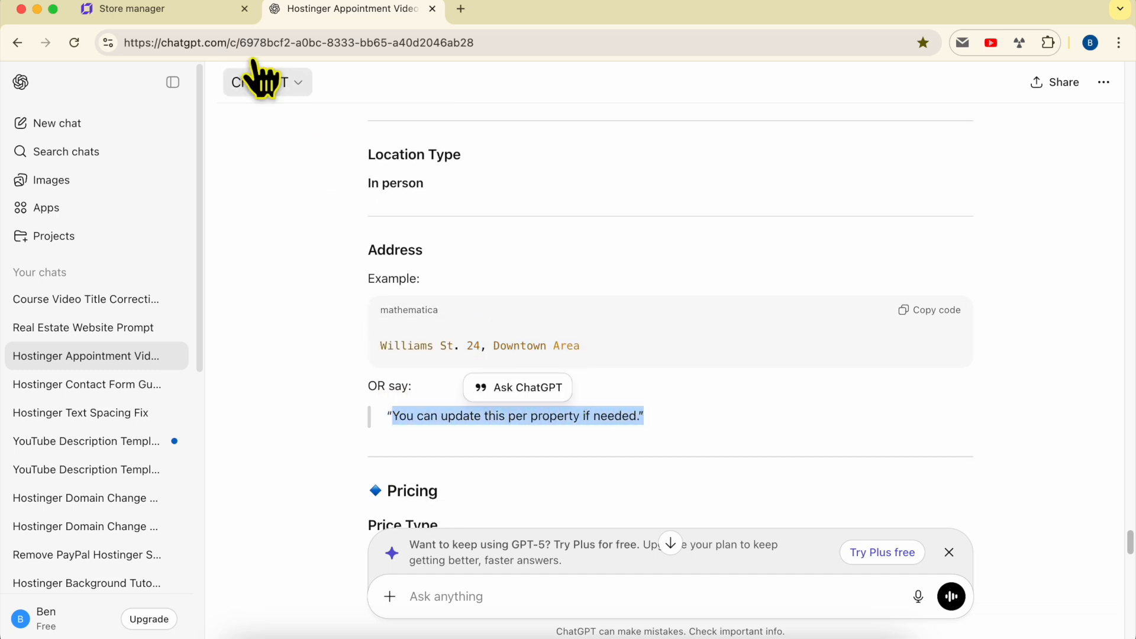
left_click(194, 17)
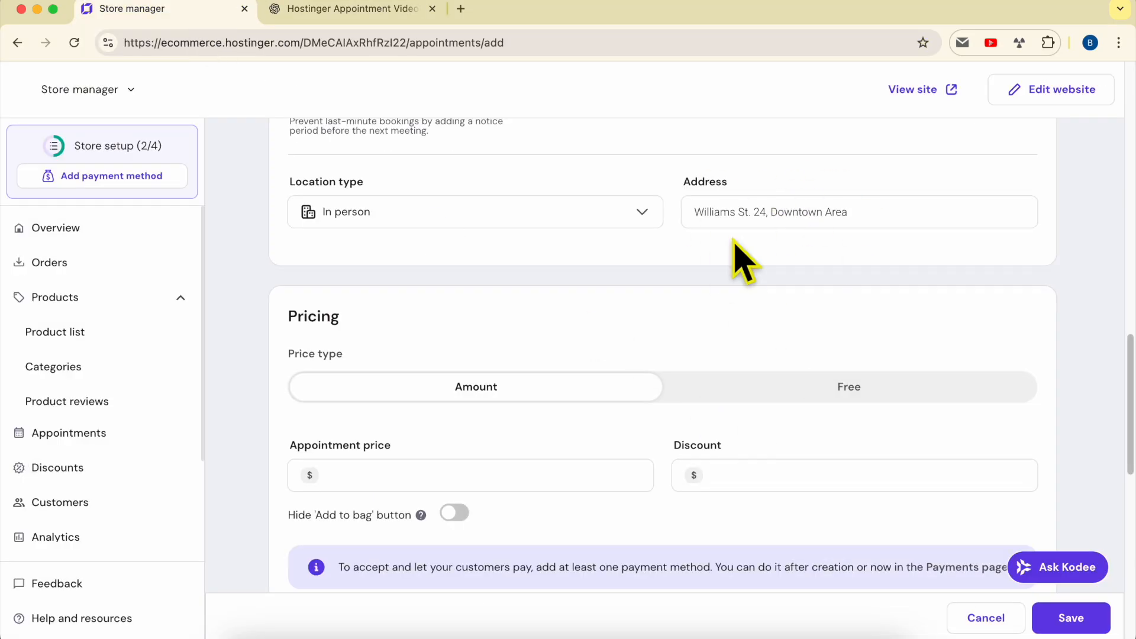
Step: Switch the location type to Custom to view its location field, and restore In person
left_click(464, 220)
left_click(368, 322)
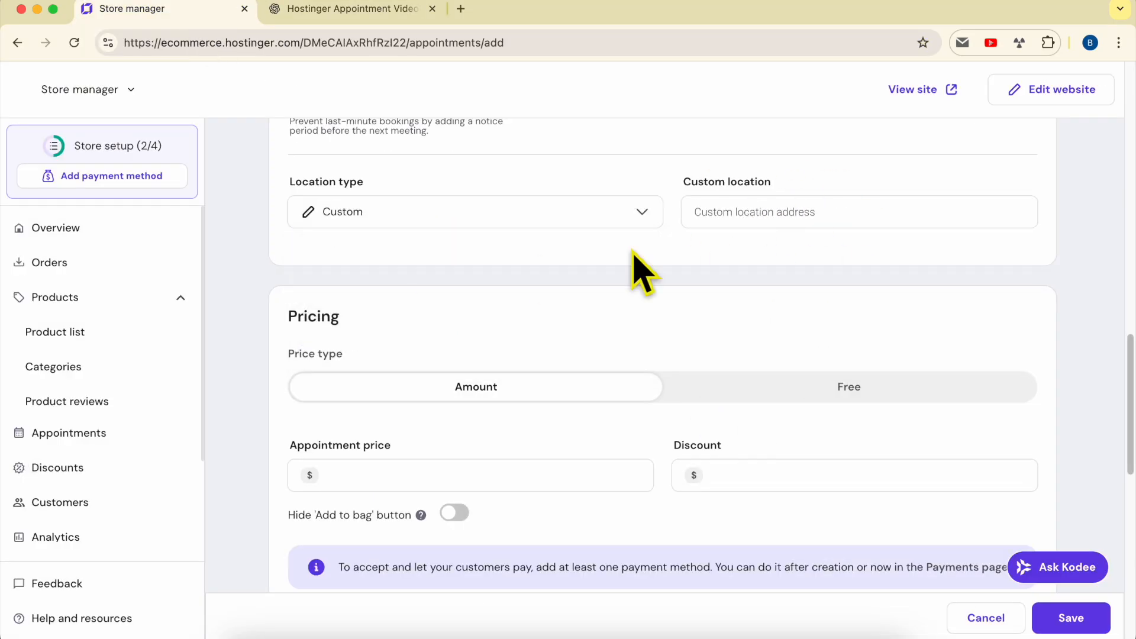
left_click(372, 214)
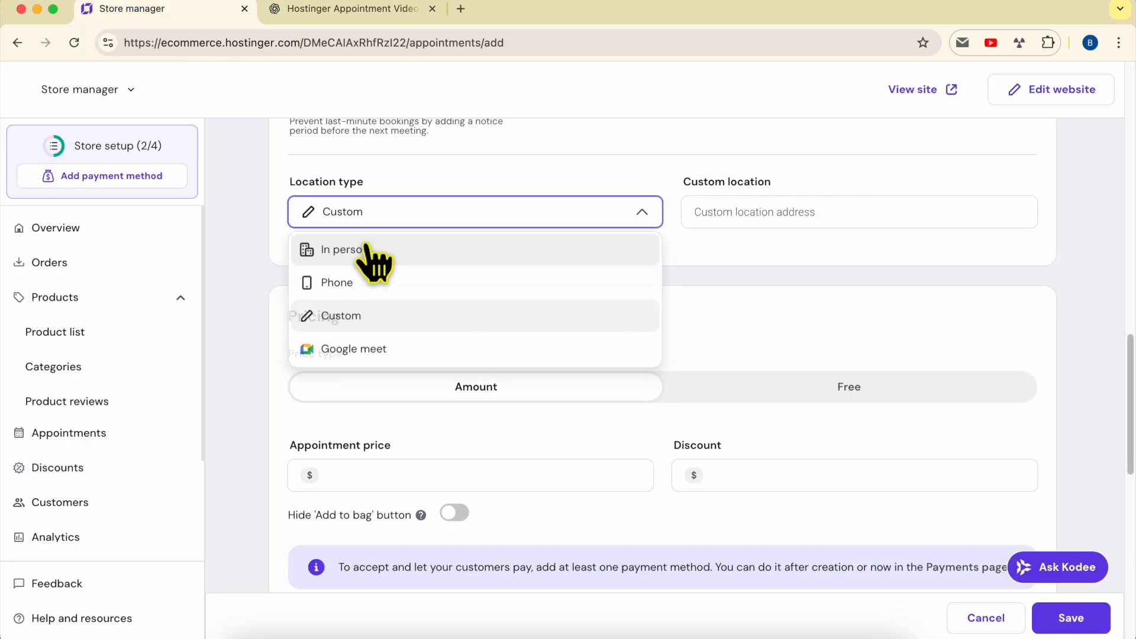
left_click(369, 249)
Step: Try the Free price type and read the help text for hiding the 'Add to bag' button
scroll(479, 349, "down", 5)
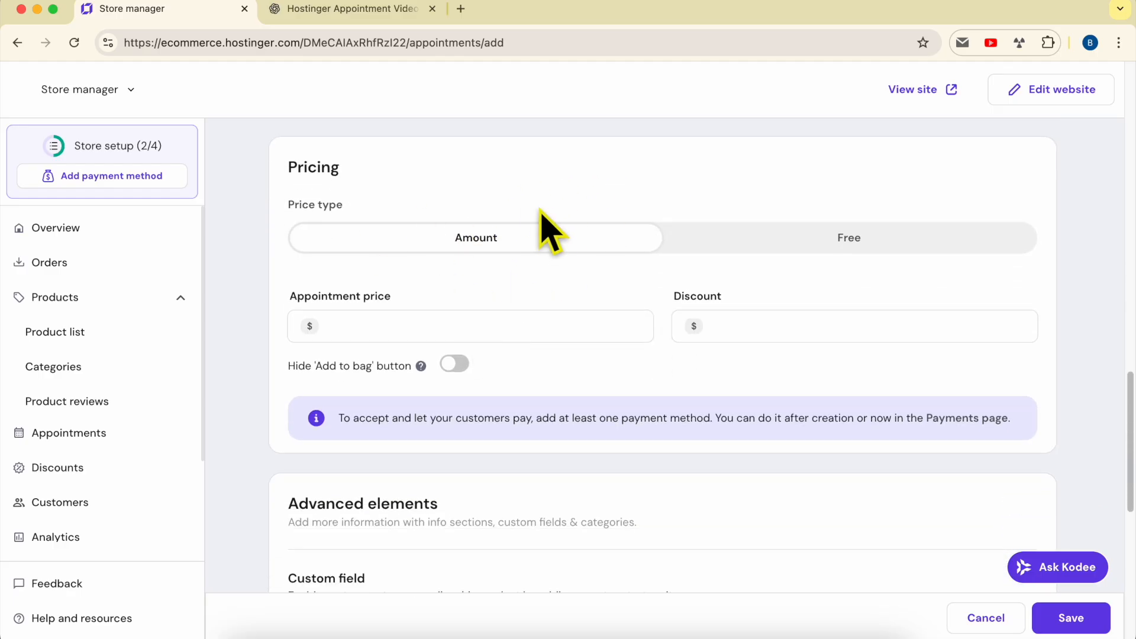
left_click(885, 241)
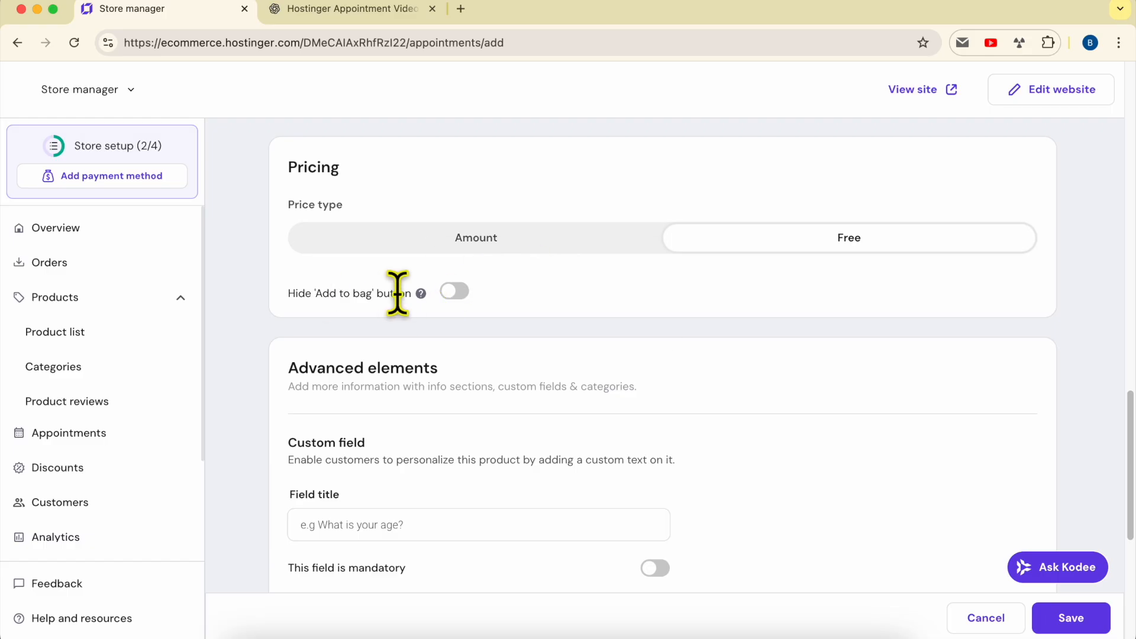
mouse_move(424, 296)
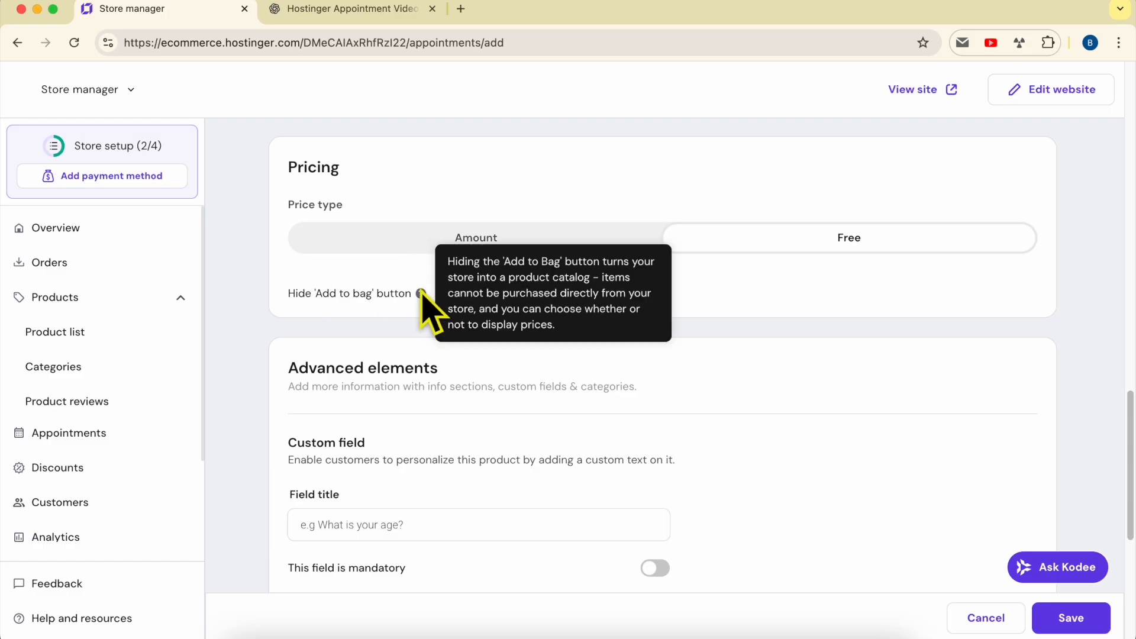
Step: Switch the price type to Amount and check the suggested price and discount in the ChatGPT conversation
left_click(482, 251)
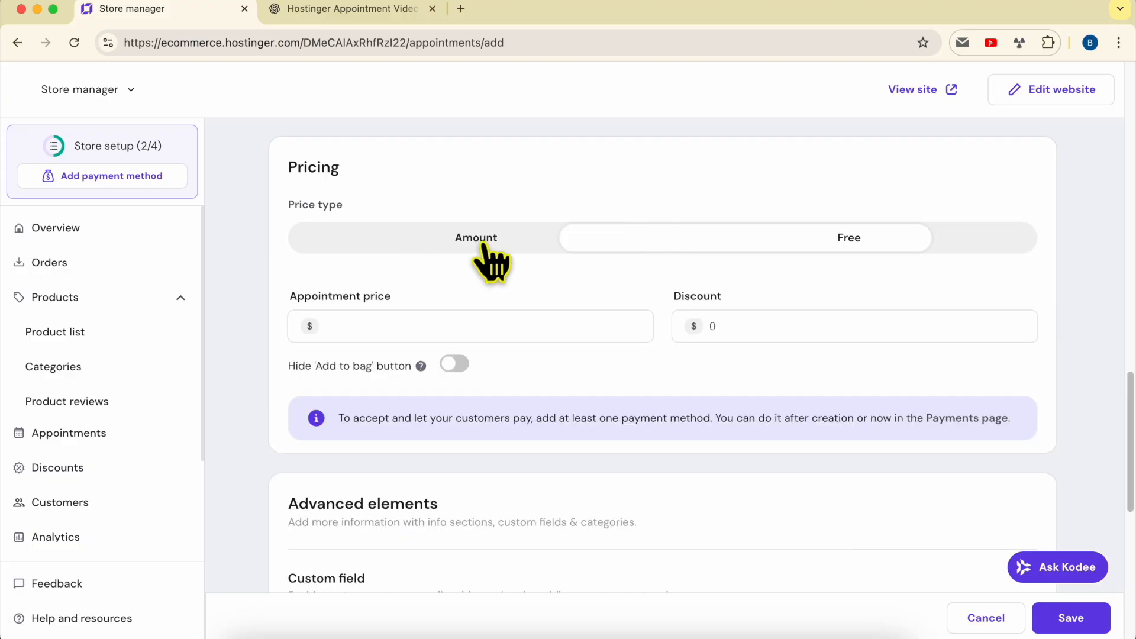
left_click(340, 9)
scroll(373, 381, "down", 3)
scroll(363, 414, "down", 4)
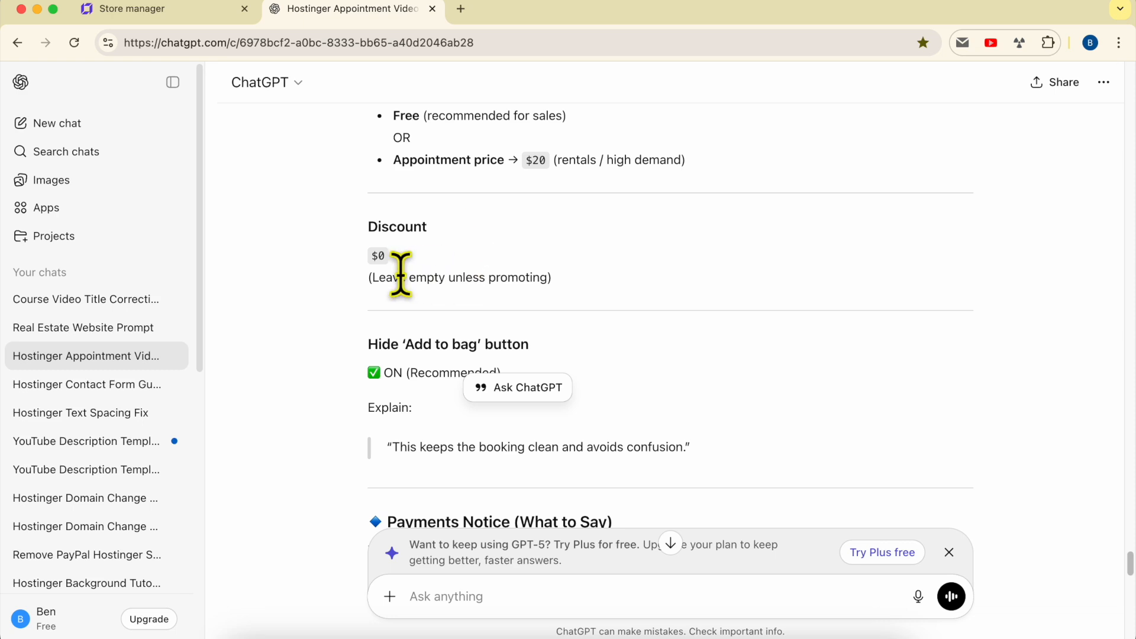
left_click(198, 11)
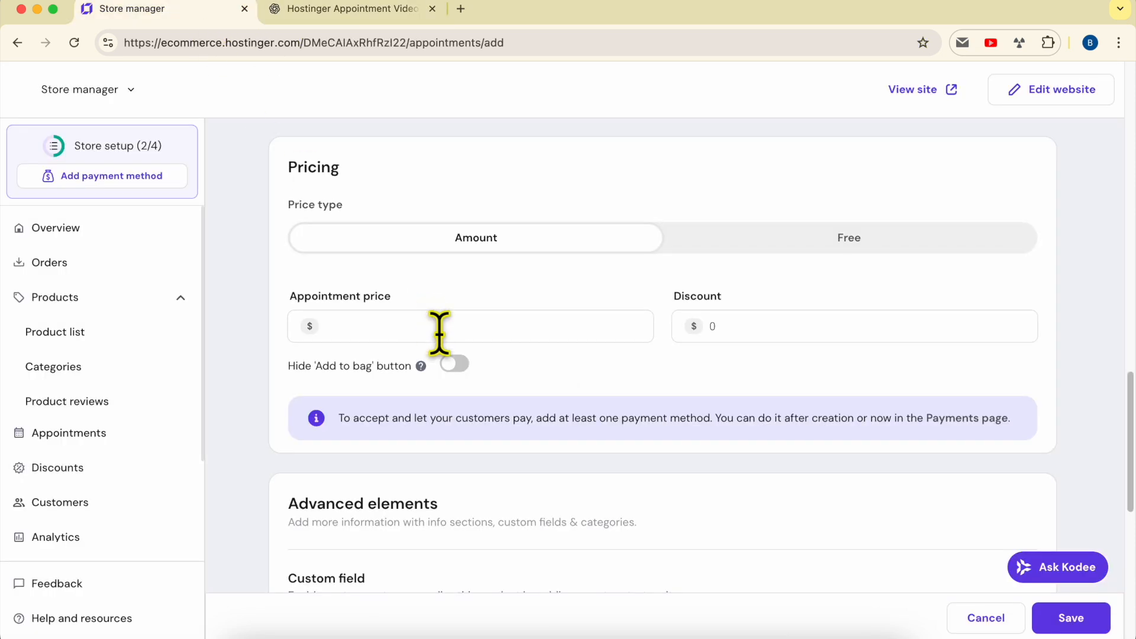
Step: Set the appointment price to $50 and the discount to $20
left_click(443, 329)
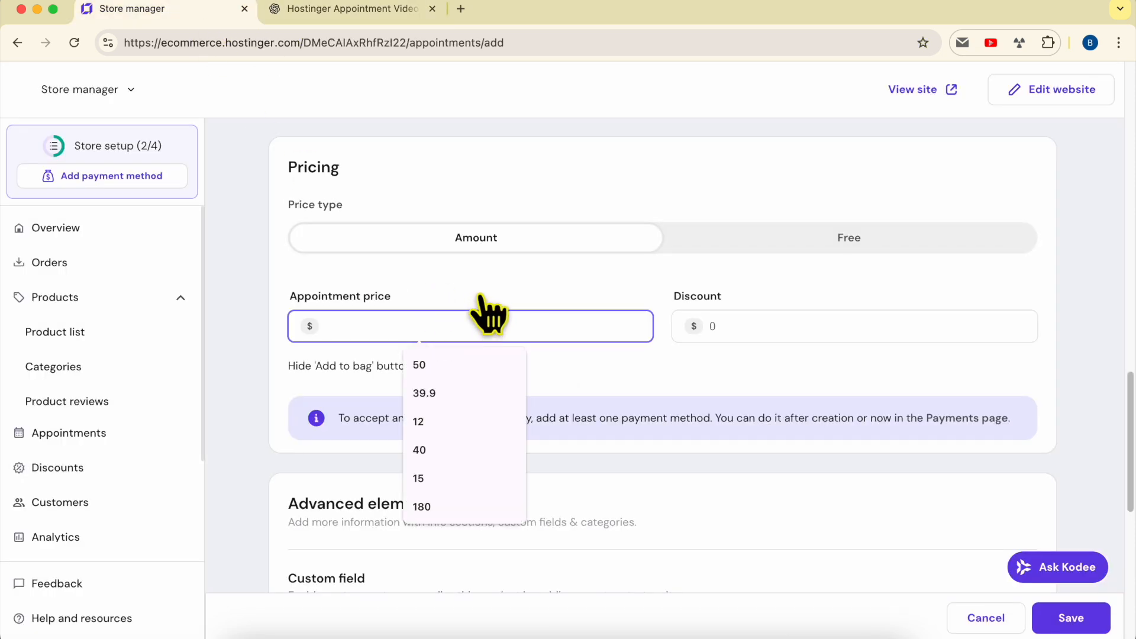
type("50")
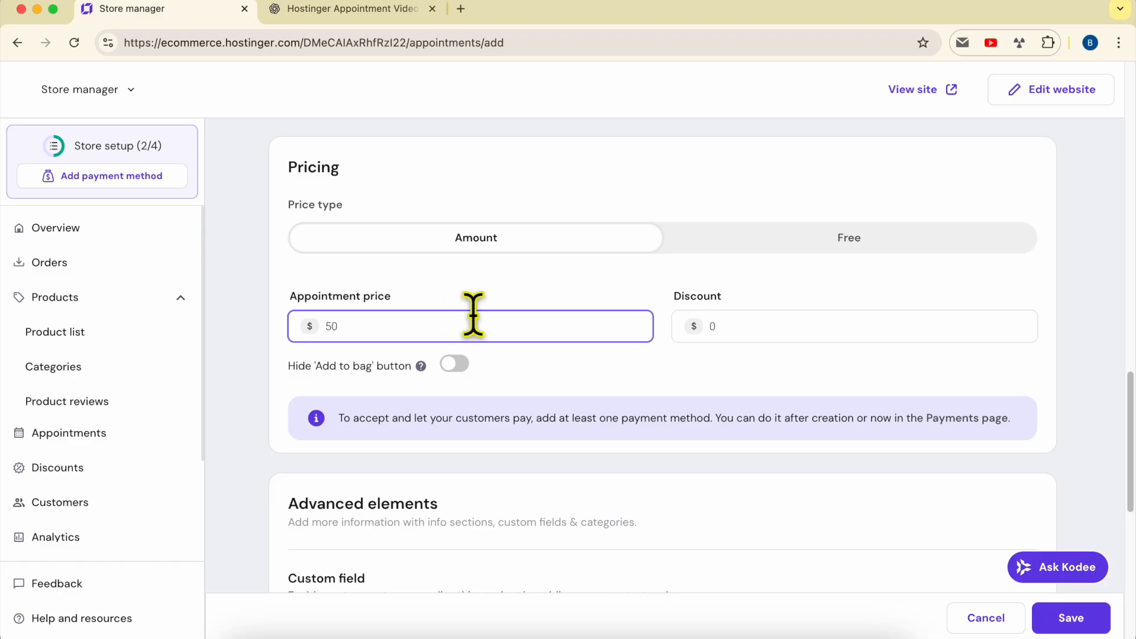
left_click(747, 327)
type("20")
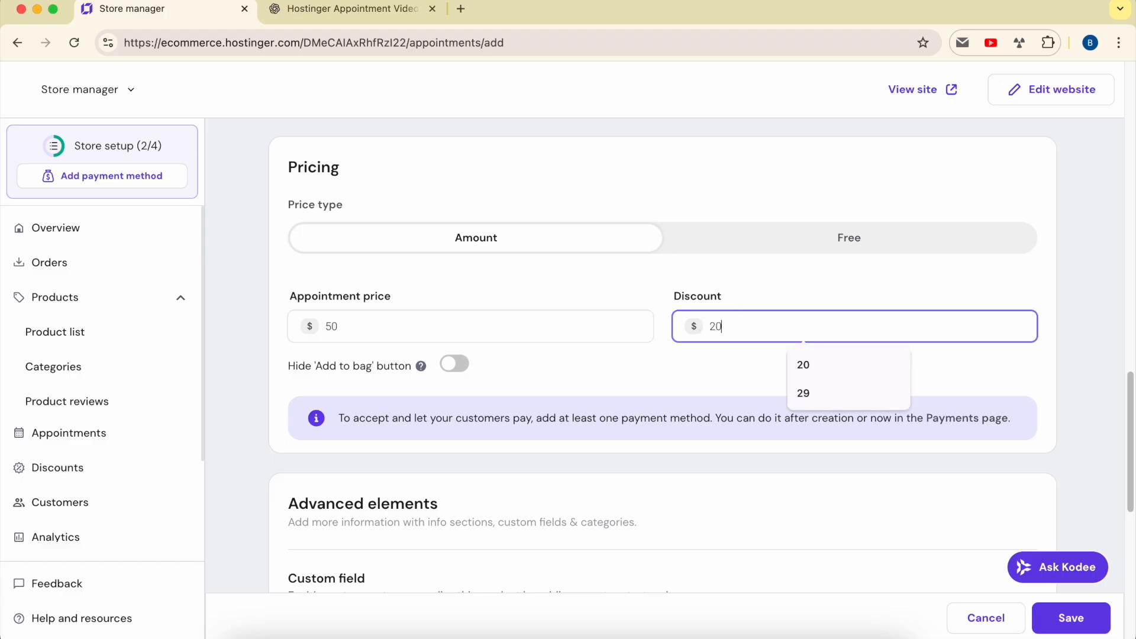
left_click(624, 380)
Step: Look over the pricing and advanced sections, and set the appointment's price type to Free
scroll(577, 369, "down", 1)
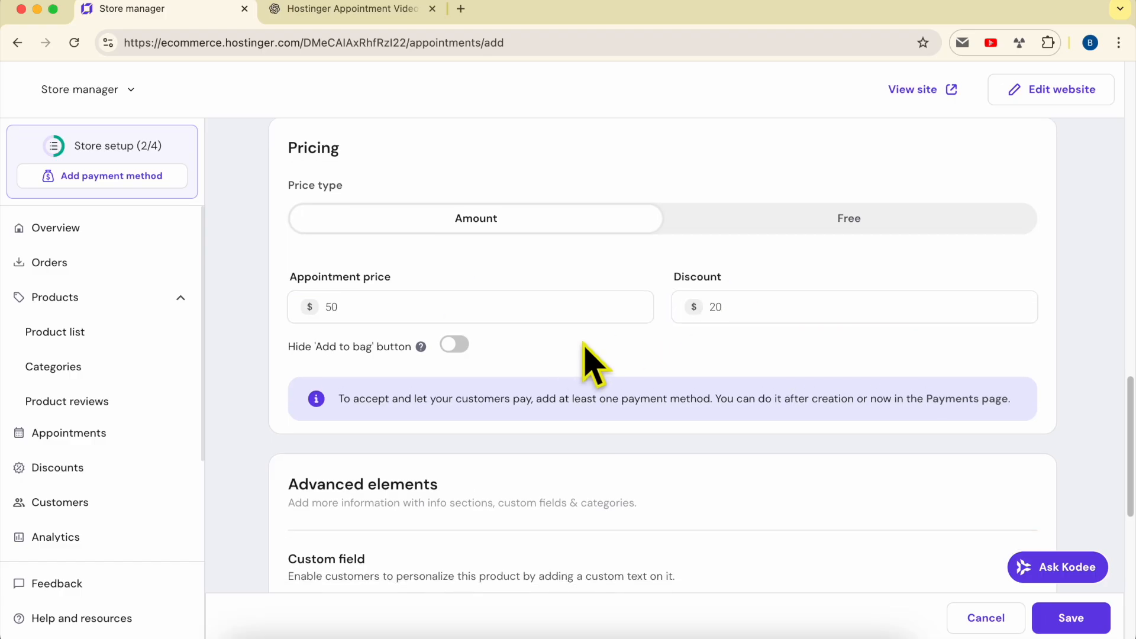
scroll(609, 349, "down", 2)
scroll(391, 322, "down", 3)
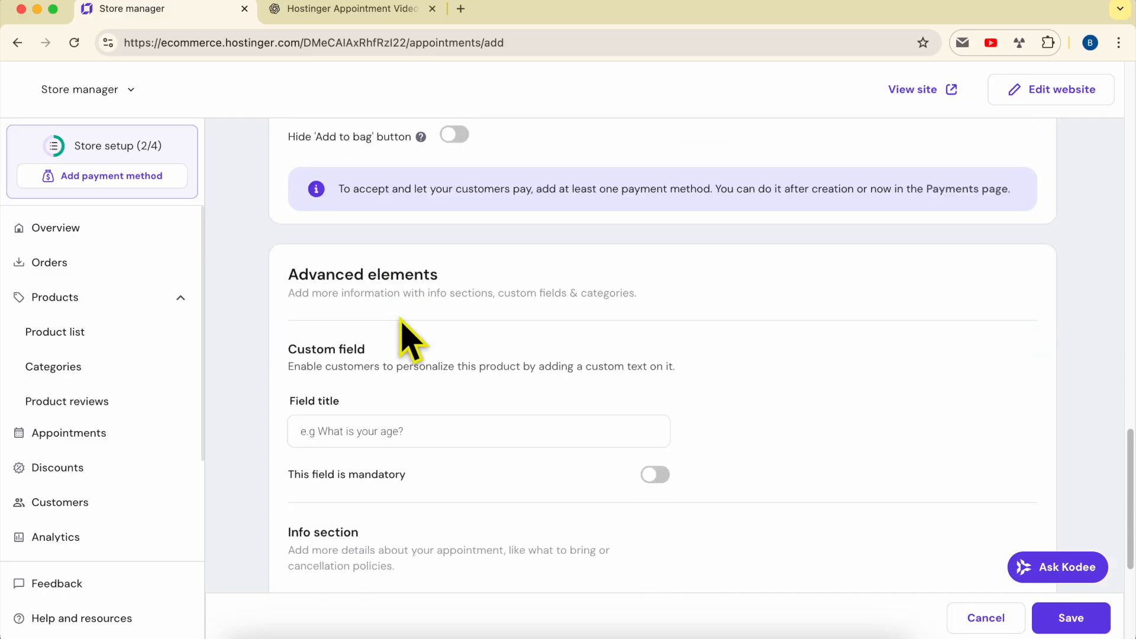
scroll(425, 319, "up", 4)
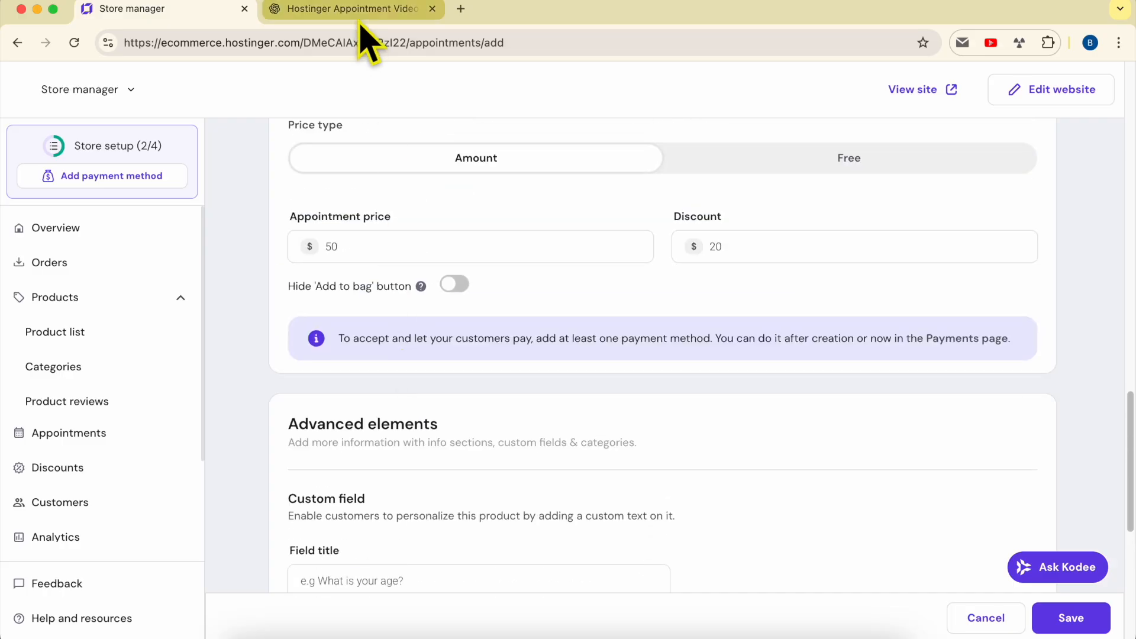
left_click(828, 160)
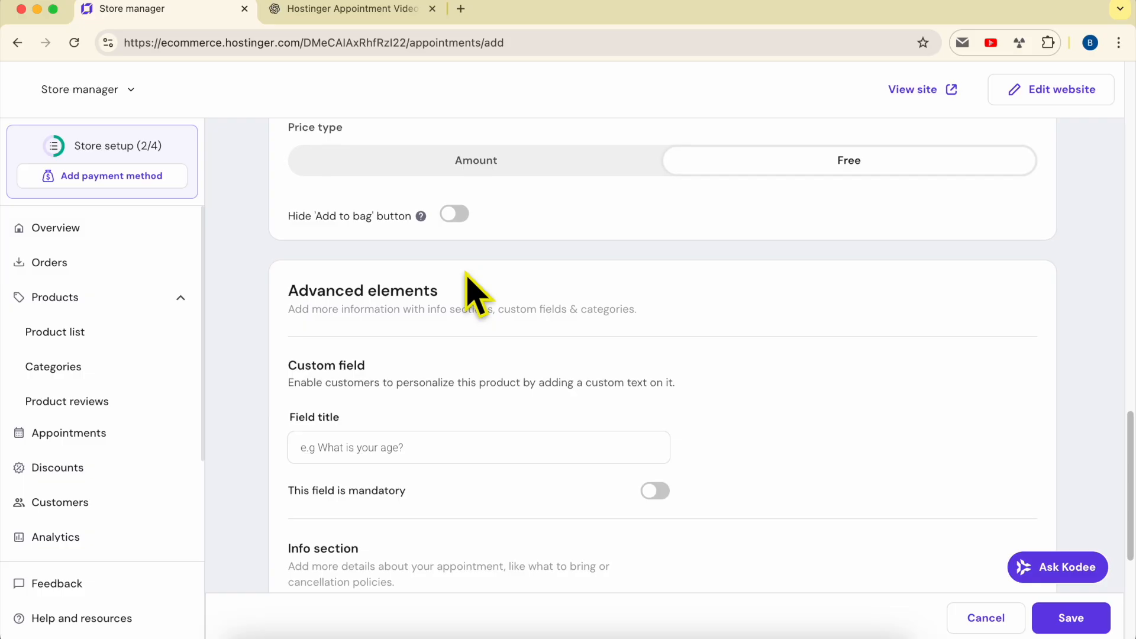
Step: Read the Advanced elements heading and the description of the custom field
scroll(464, 284, "down", 1)
left_click_drag(287, 256, 538, 318)
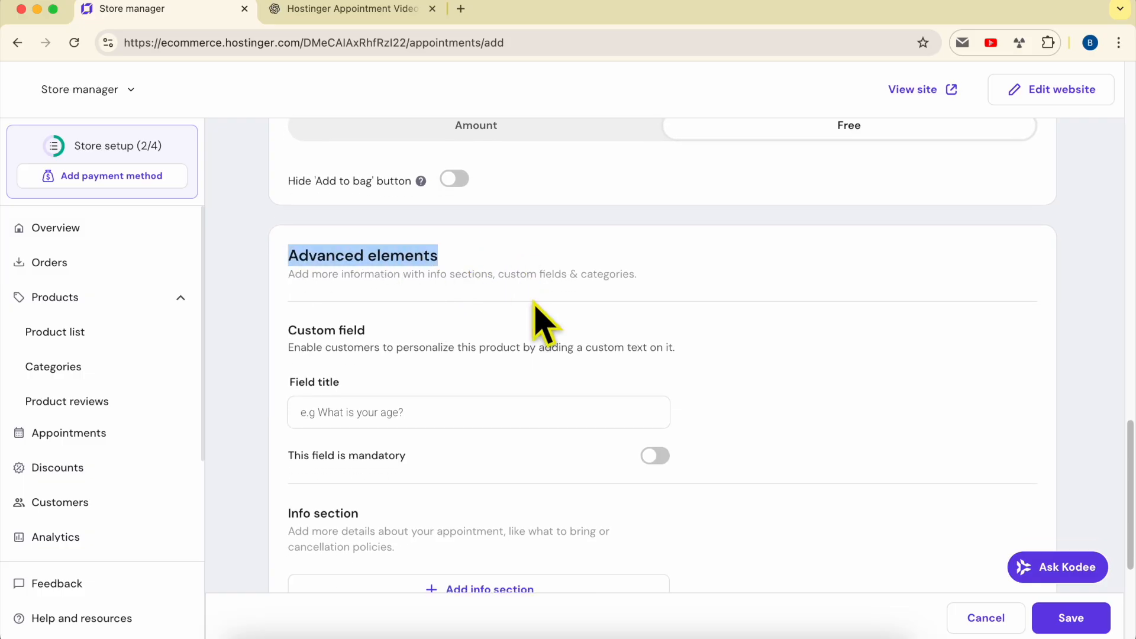
scroll(540, 320, "down", 3)
left_click_drag(288, 259, 691, 287)
Step: Check the custom field advice in the ChatGPT conversation and title the custom field "What is your age ?" in the Store manager
left_click(300, 13)
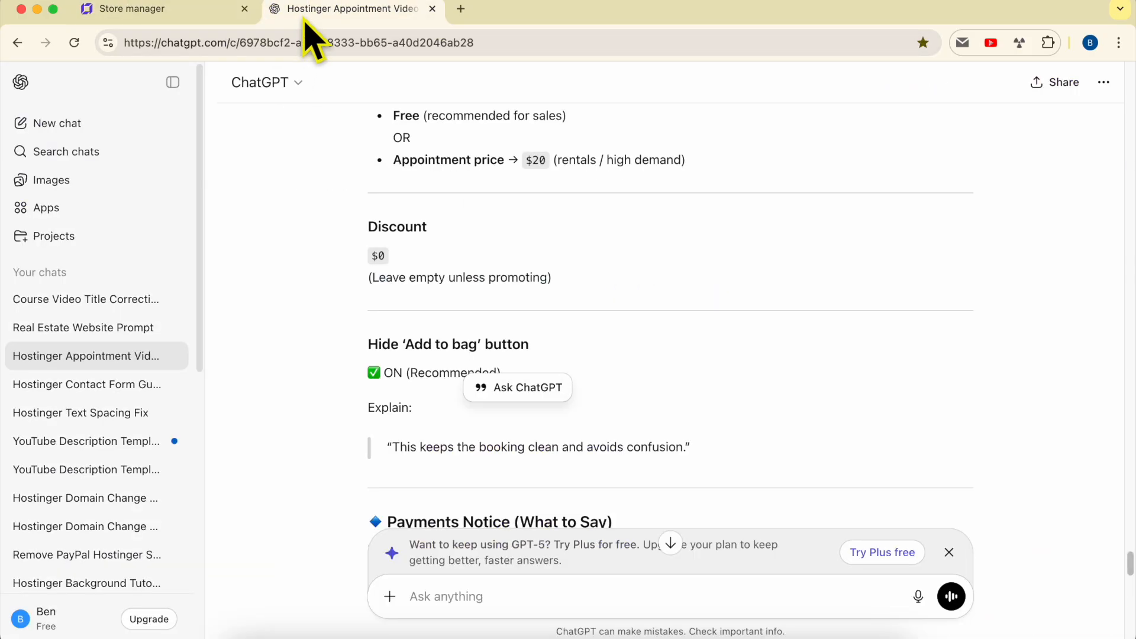
scroll(299, 346, "down", 3)
scroll(300, 340, "down", 5)
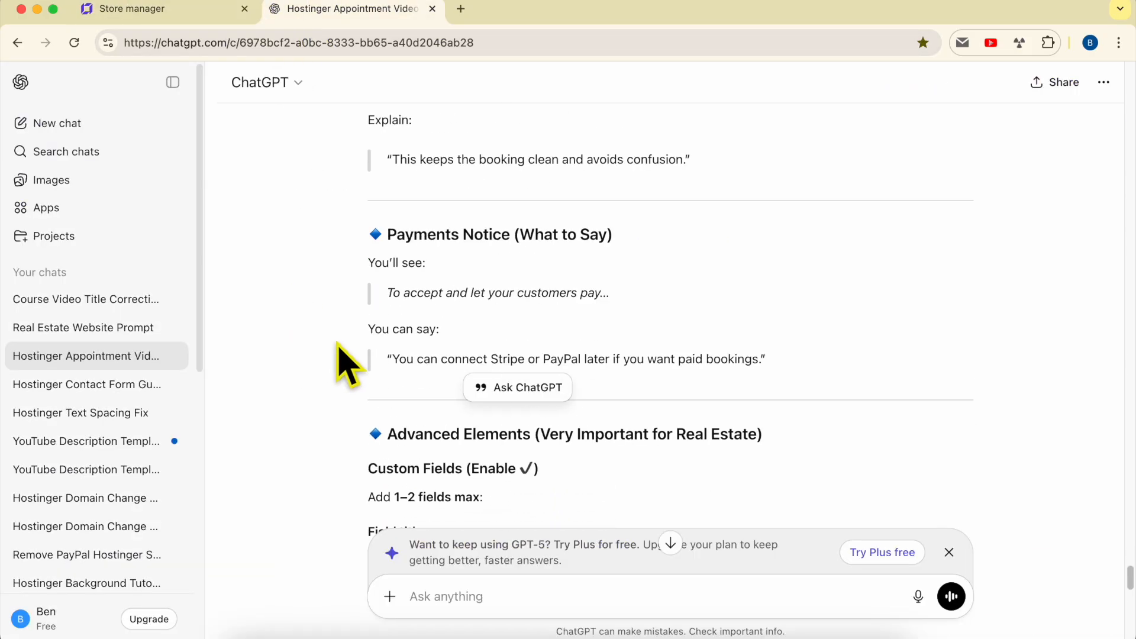
key("ctrl+shift+Tab")
left_click(456, 322)
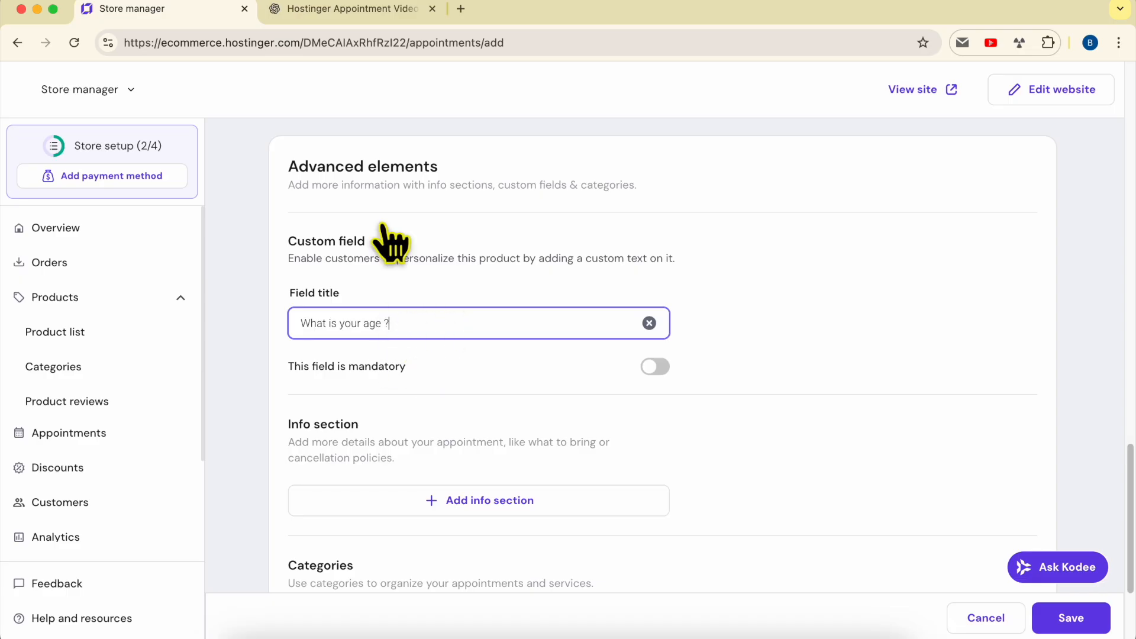
Step: Search the ChatGPT conversation for "custom", read the booking form fields tip, and return to the Store manager's info section and category options
left_click(379, 19)
left_click_drag(388, 395, 698, 389)
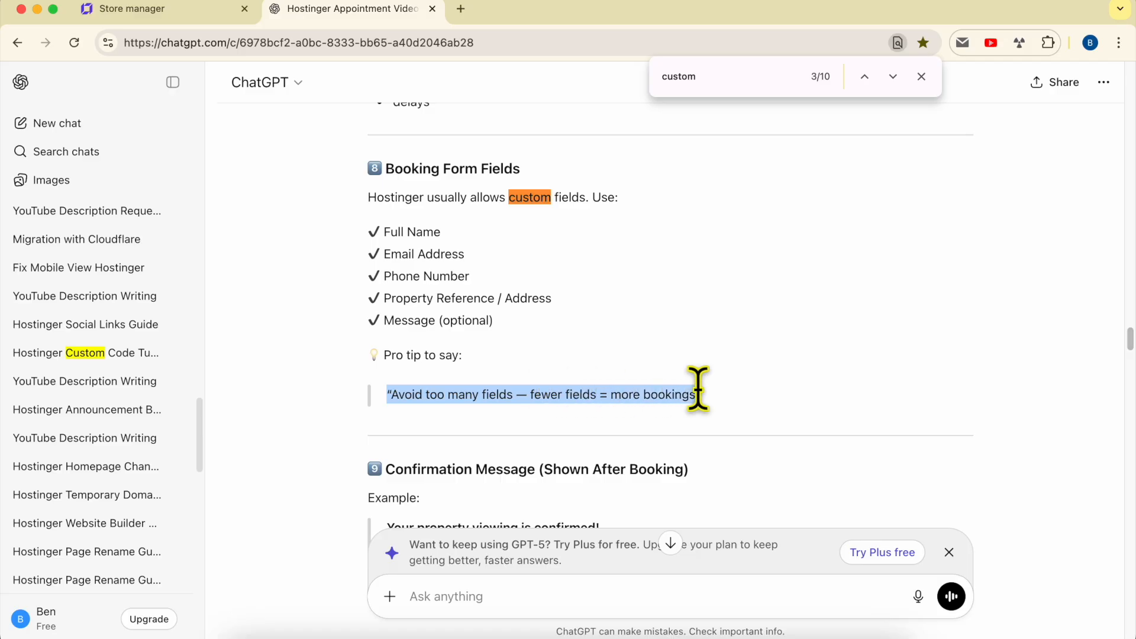
left_click(198, 17)
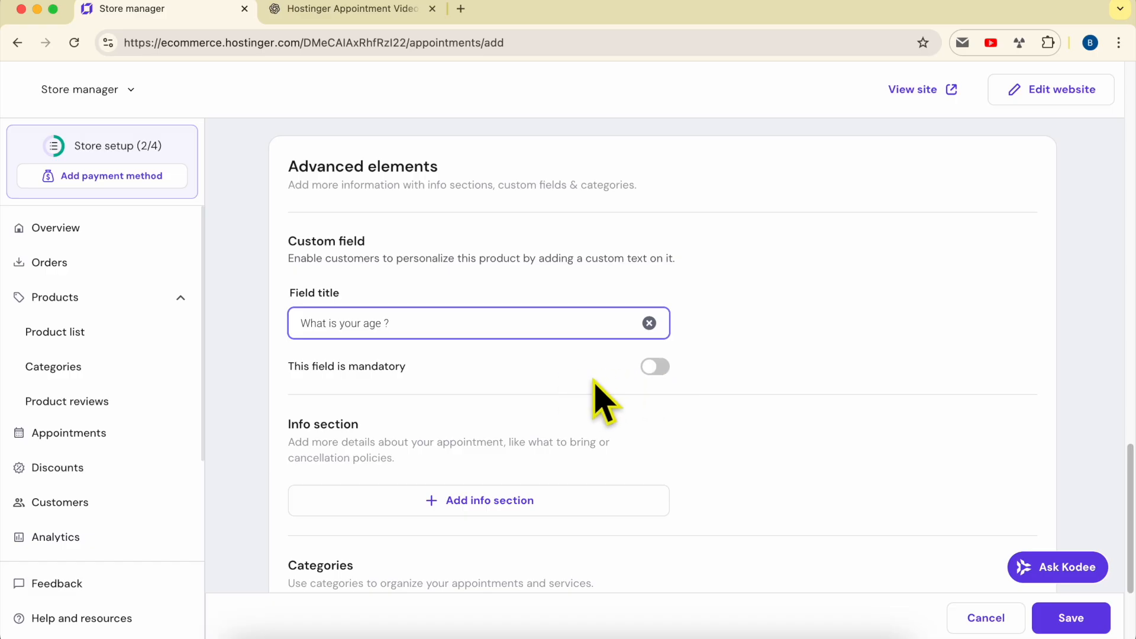
scroll(524, 385, "down", 2)
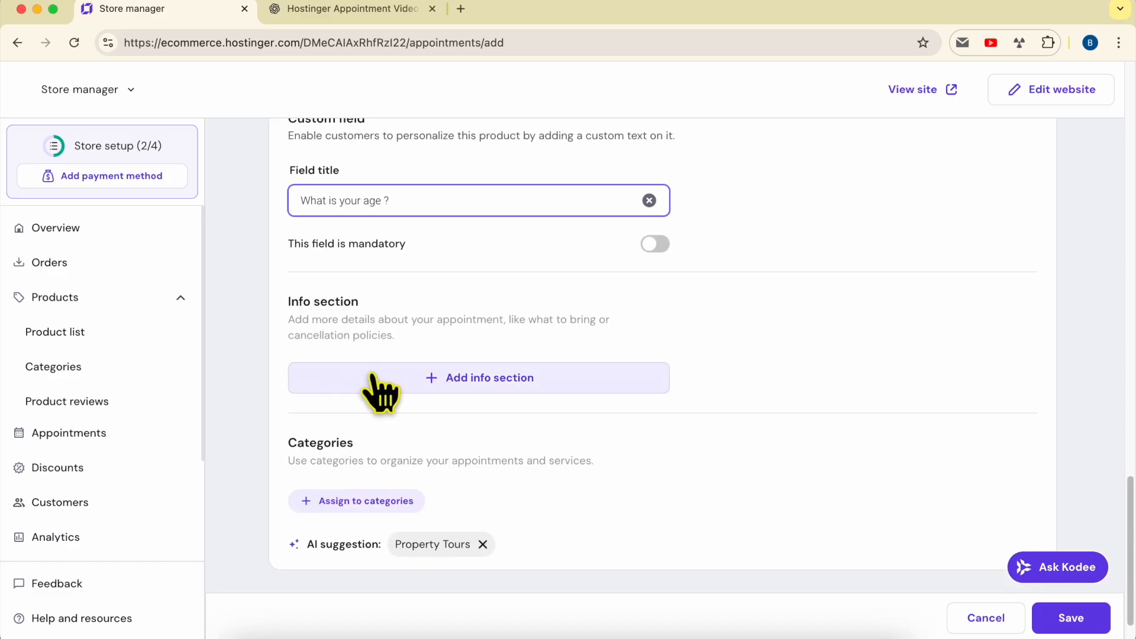
Step: Start a new info section for the appointment and search the ChatGPT conversation for "info section" to find its suggested content
left_click(289, 305)
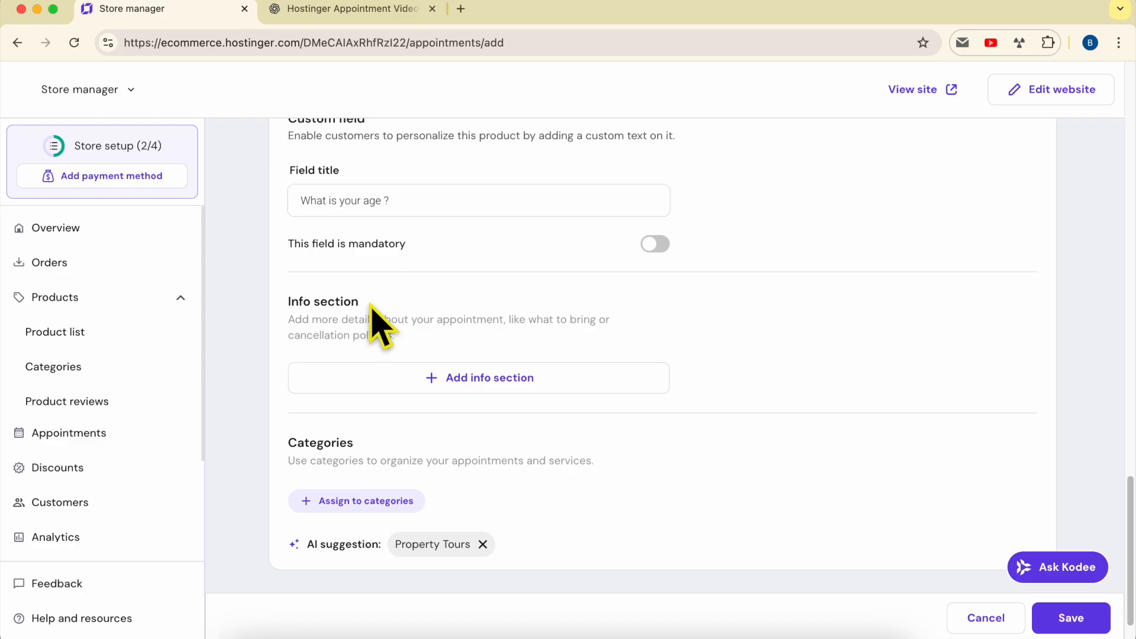
left_click(462, 385)
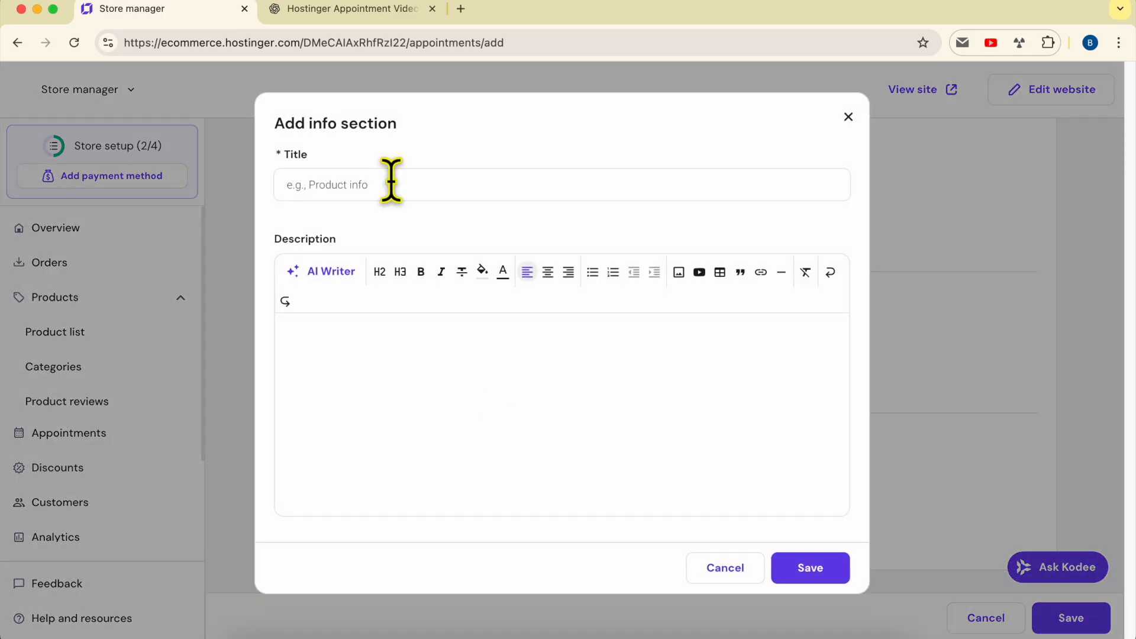
left_click(362, 9)
type("info section")
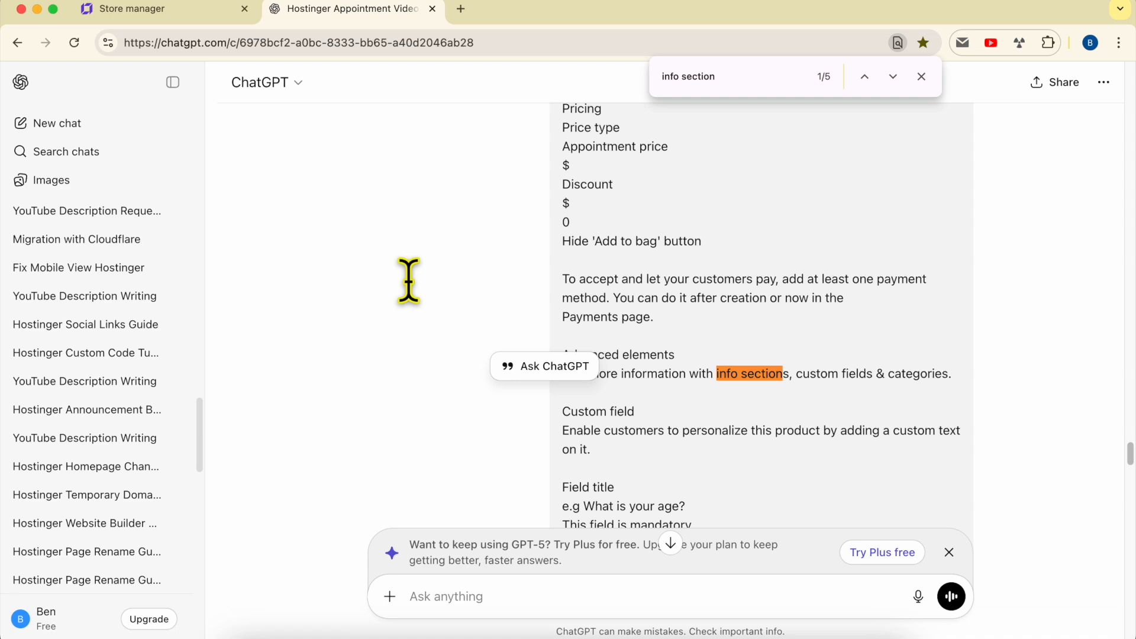
left_click(865, 77)
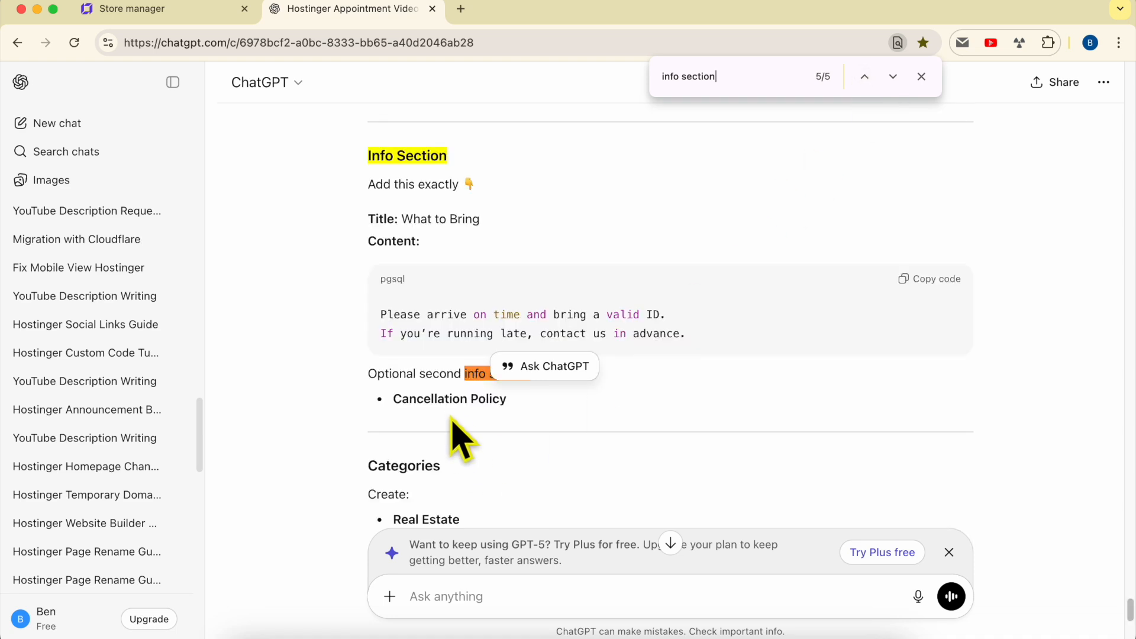
Step: Save the info section "What to Bring" with the text "Please arrive on time and bring a valid ID. If you’re running late, contact us in advance."
double_click(453, 400)
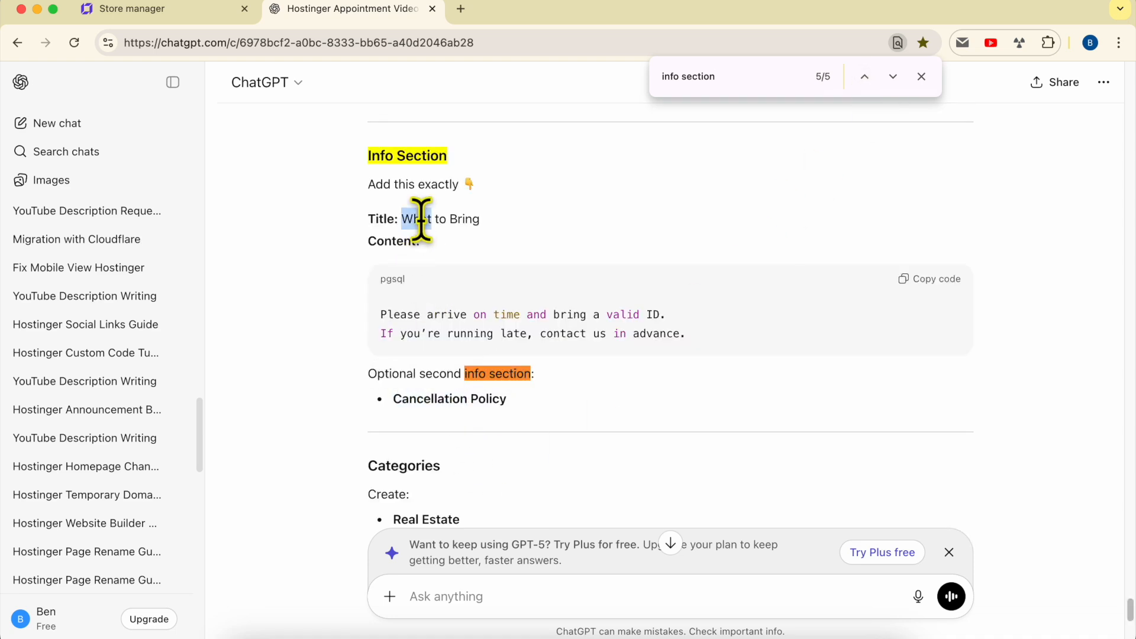
left_click_drag(483, 219, 401, 219)
left_click(342, 182)
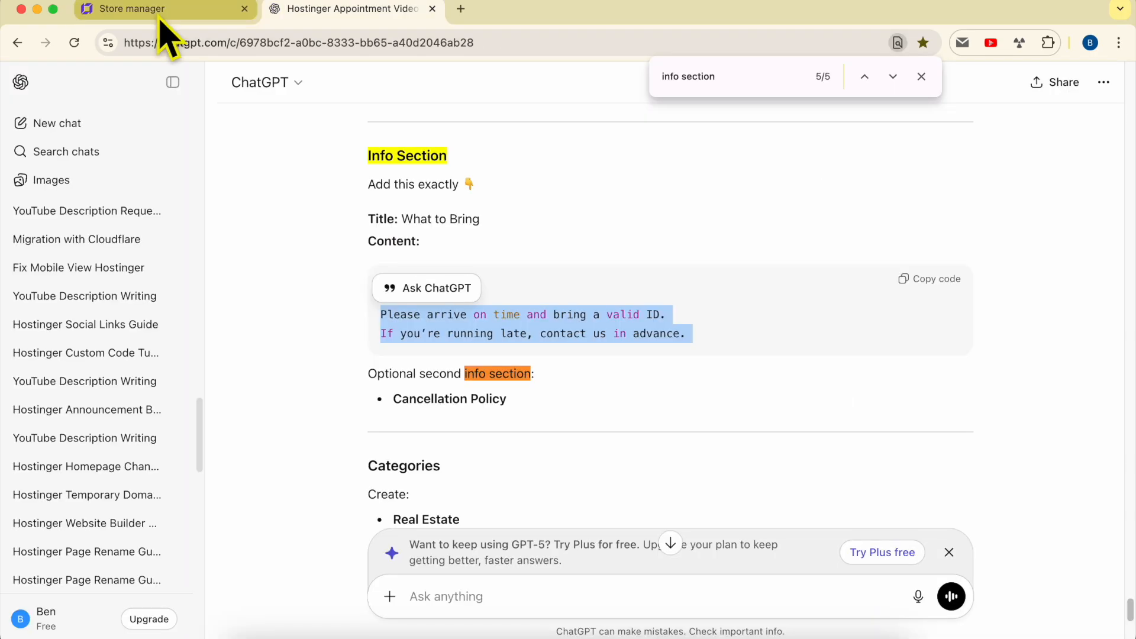
left_click(157, 16)
left_click(363, 360)
type("Please arrive on time and bring a valid ID. If you’re running late, contact us in advance.")
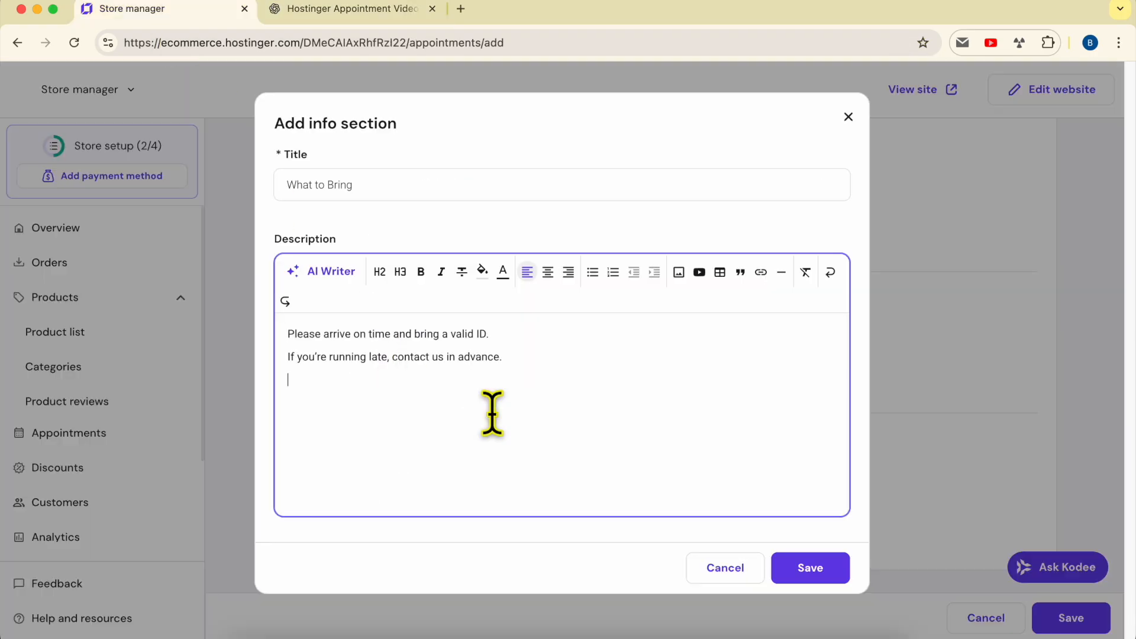
left_click(795, 577)
scroll(450, 414, "down", 1)
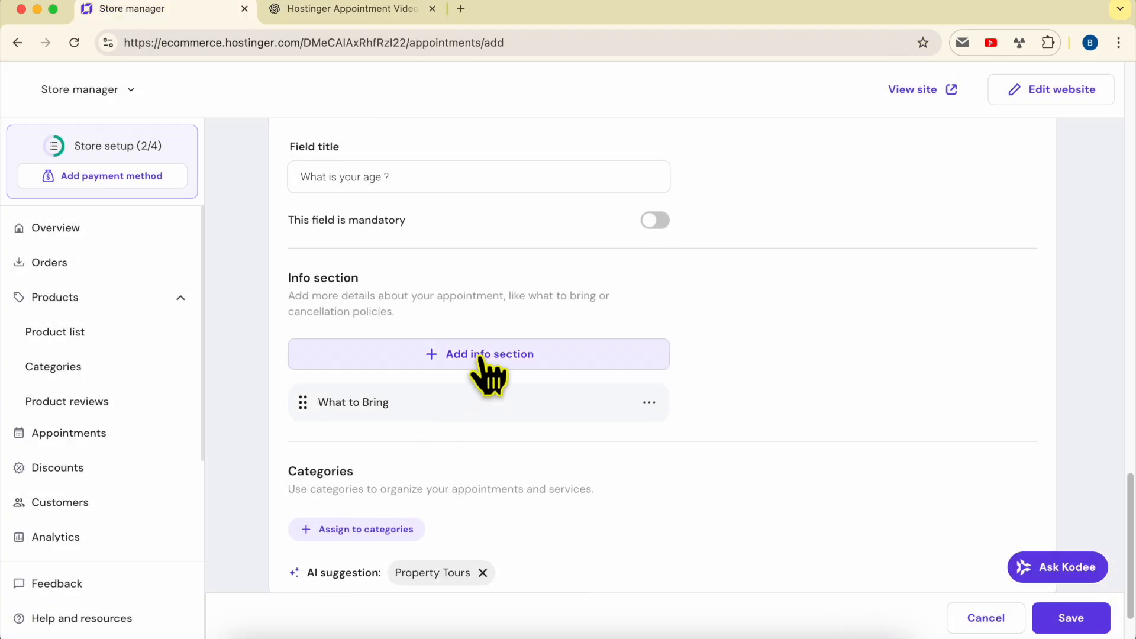
Step: Start a second info section and title it "Cancellation Policy", copied from the ChatGPT suggestion
left_click(480, 358)
left_click(319, 13)
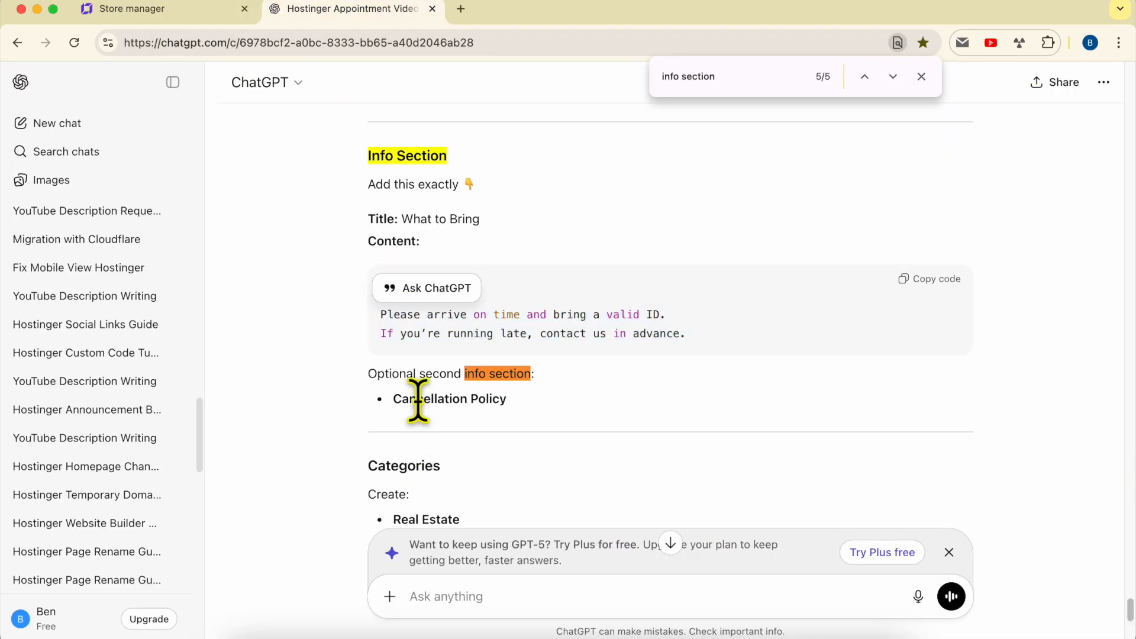
triple_click(417, 401)
key("ctrl+c")
left_click(225, 10)
left_click(361, 341)
left_click(371, 186)
key("ctrl+v")
Step: Ask ChatGPT "give me an example of Cancellation Policy" and save the second info section with the 24-hour cancel-or-reschedule text as its description
left_click(332, 12)
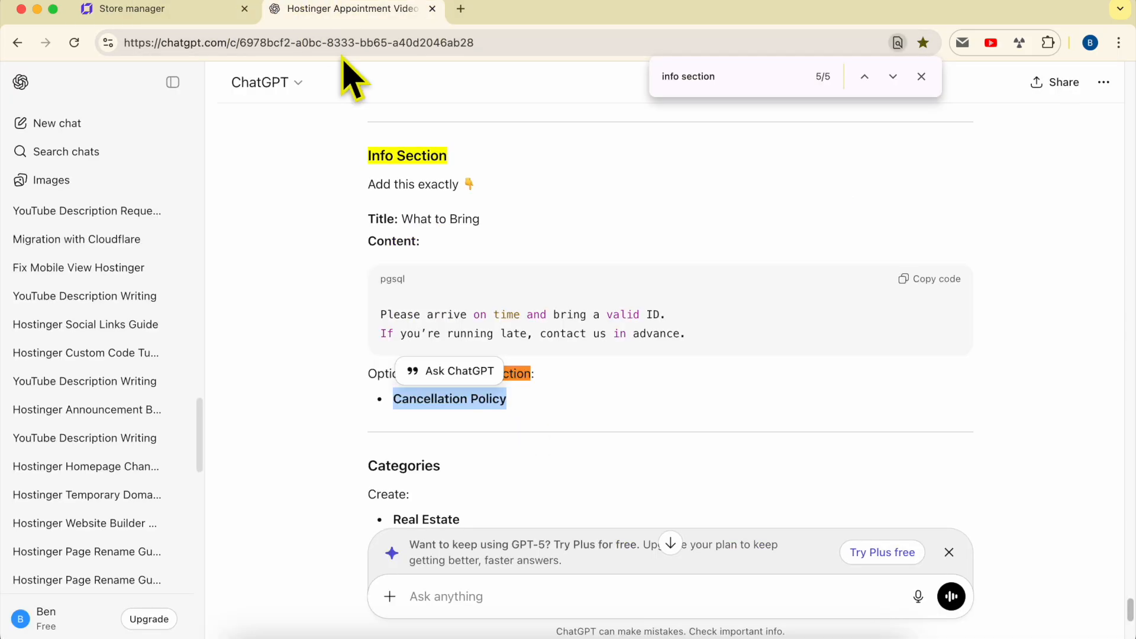
left_click(476, 592)
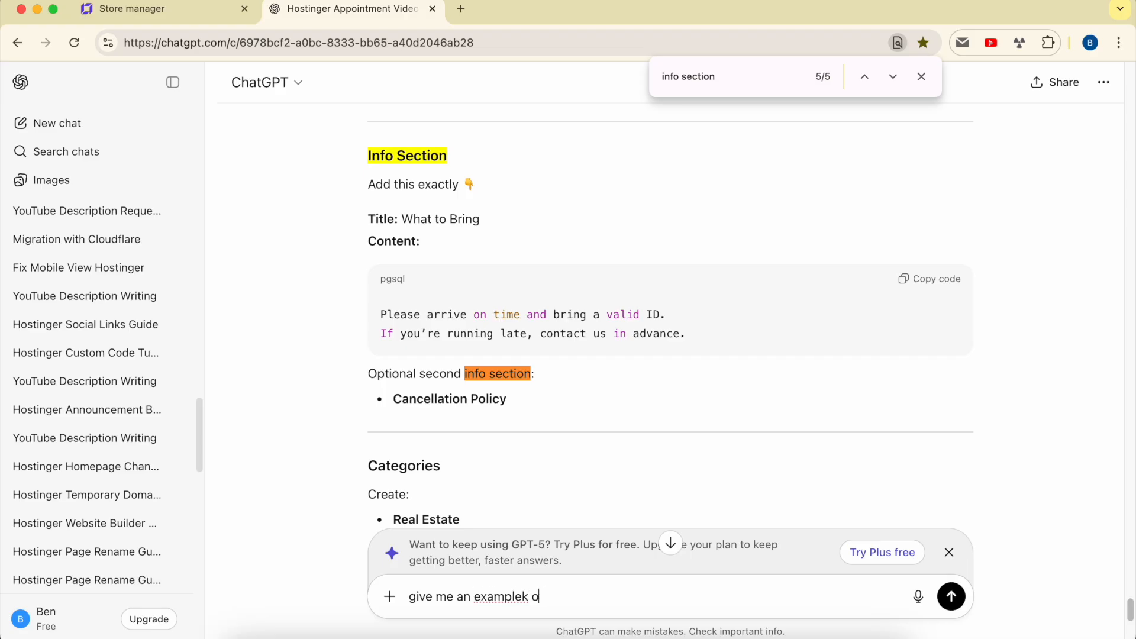
type("give me an example of")
key("ctrl+v")
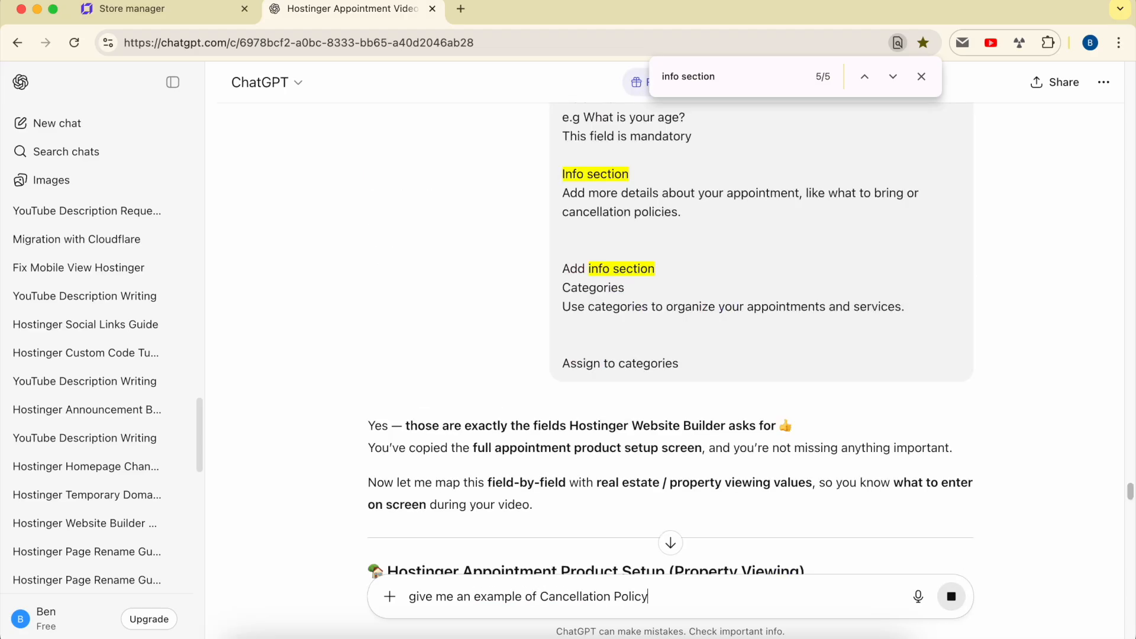
key("Return")
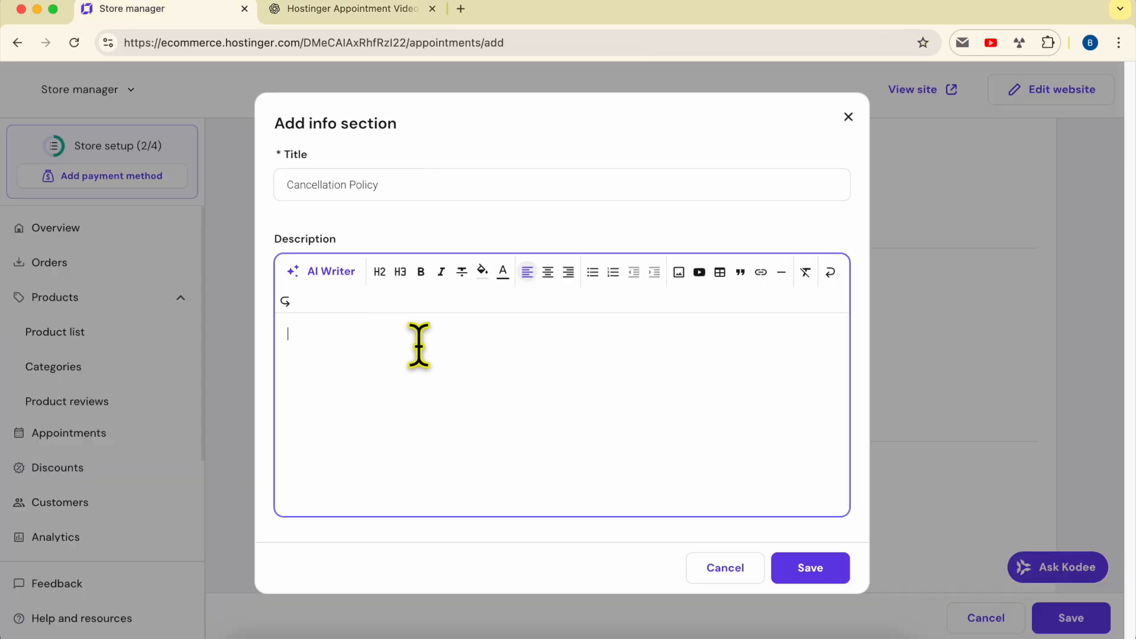
type("Please cancel or reschedule at least 24 hours before your property viewing. Late cancellations may not be rescheduled immediately. Thank you for respecting our schedule.")
left_click(820, 569)
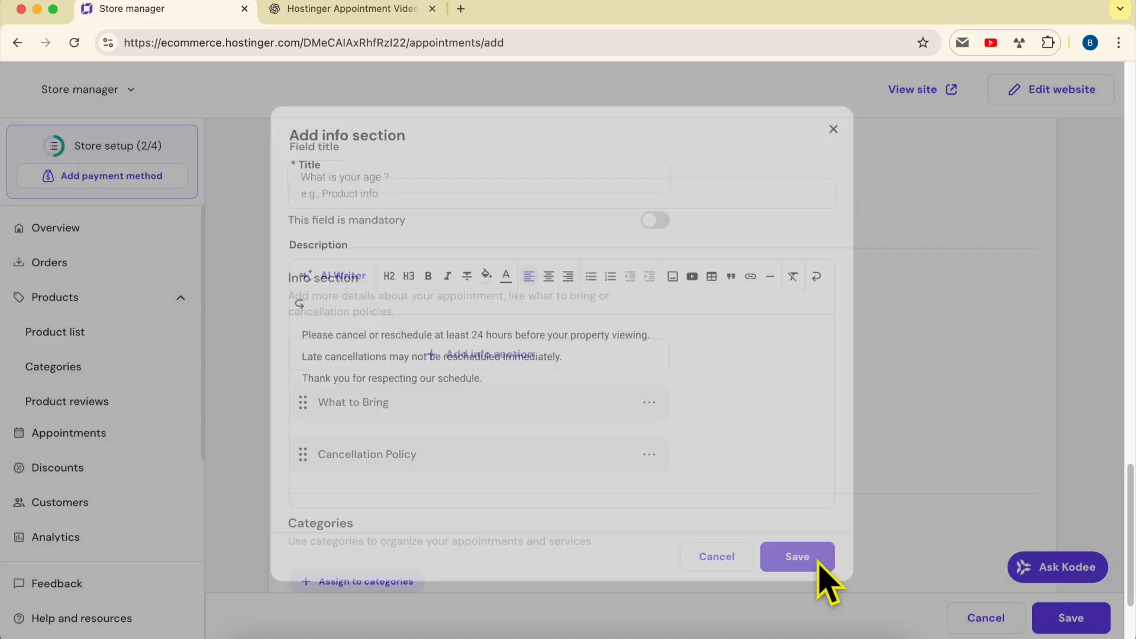
Step: Open the appointment's category assignment and search the ChatGPT conversation for "categor" to find the suggested category names
scroll(668, 429, "down", 3)
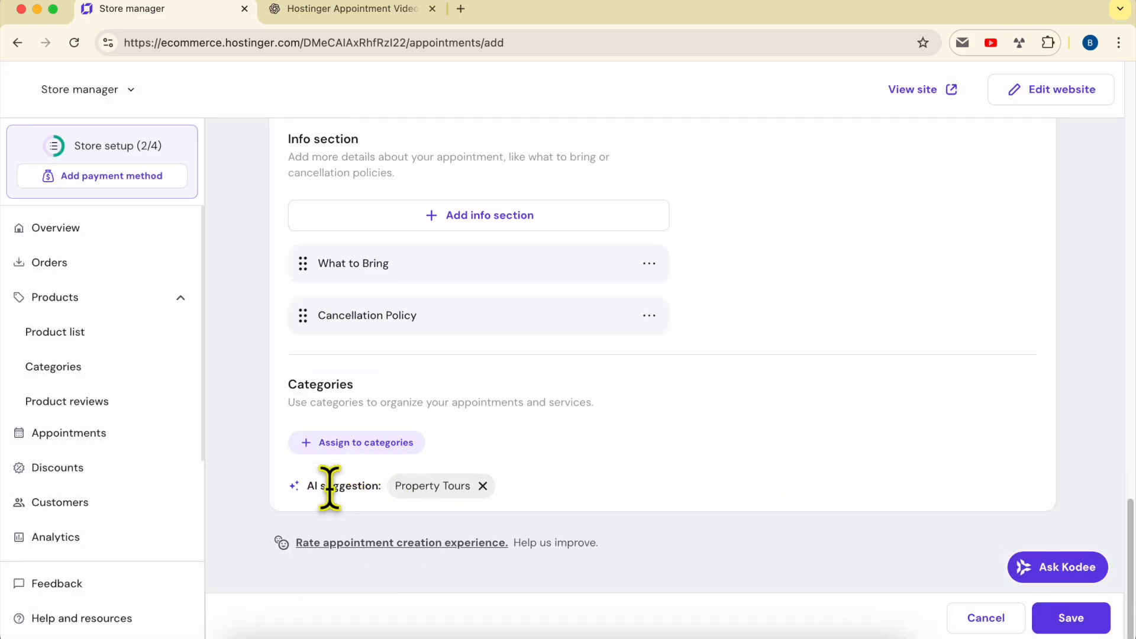
left_click_drag(307, 485, 357, 453)
left_click(357, 453)
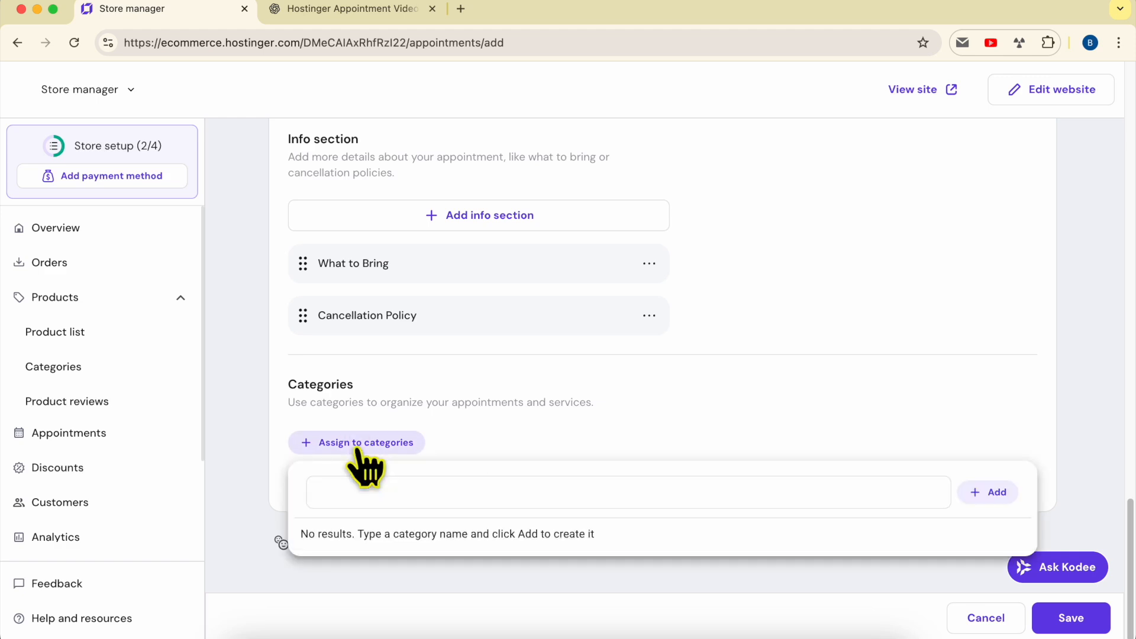
left_click(424, 489)
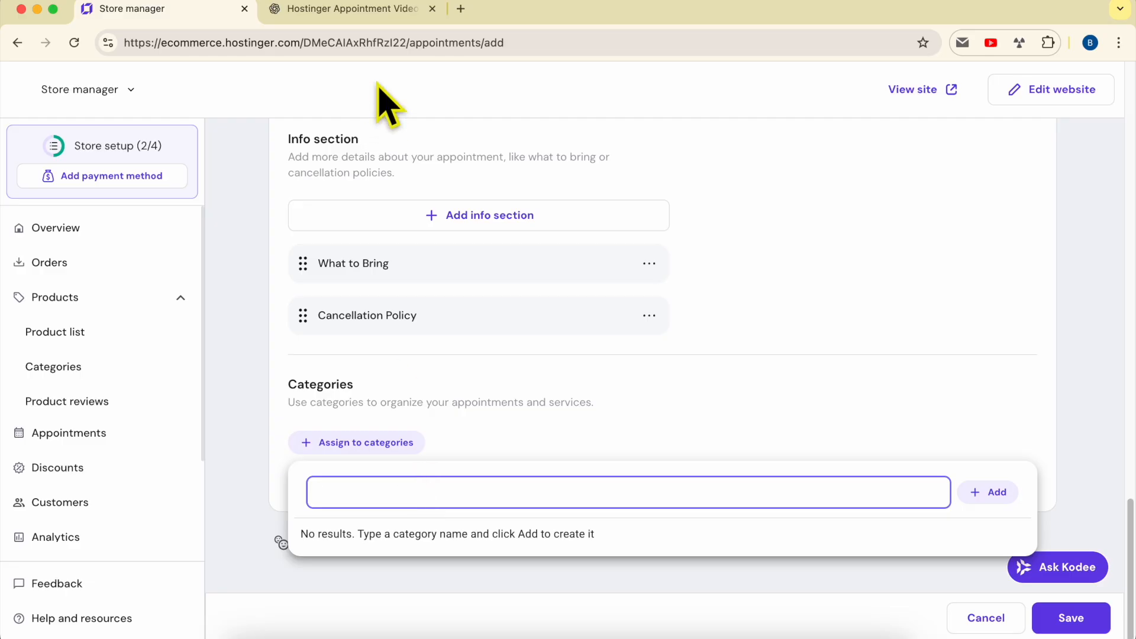
left_click(373, 16)
key("super+f")
type("categor")
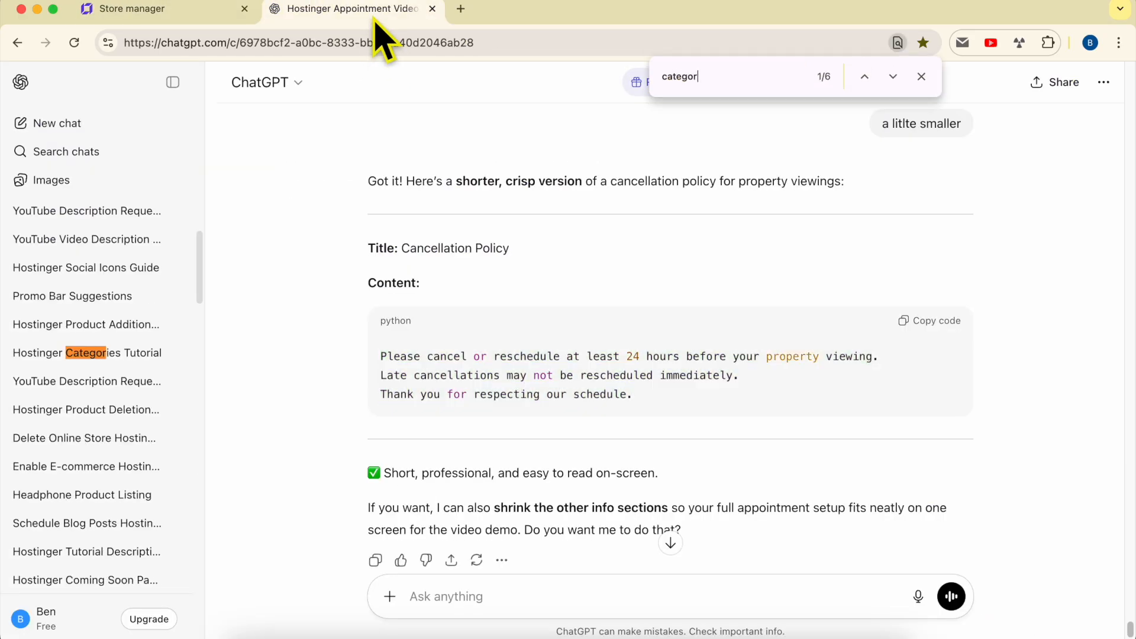
left_click(864, 77)
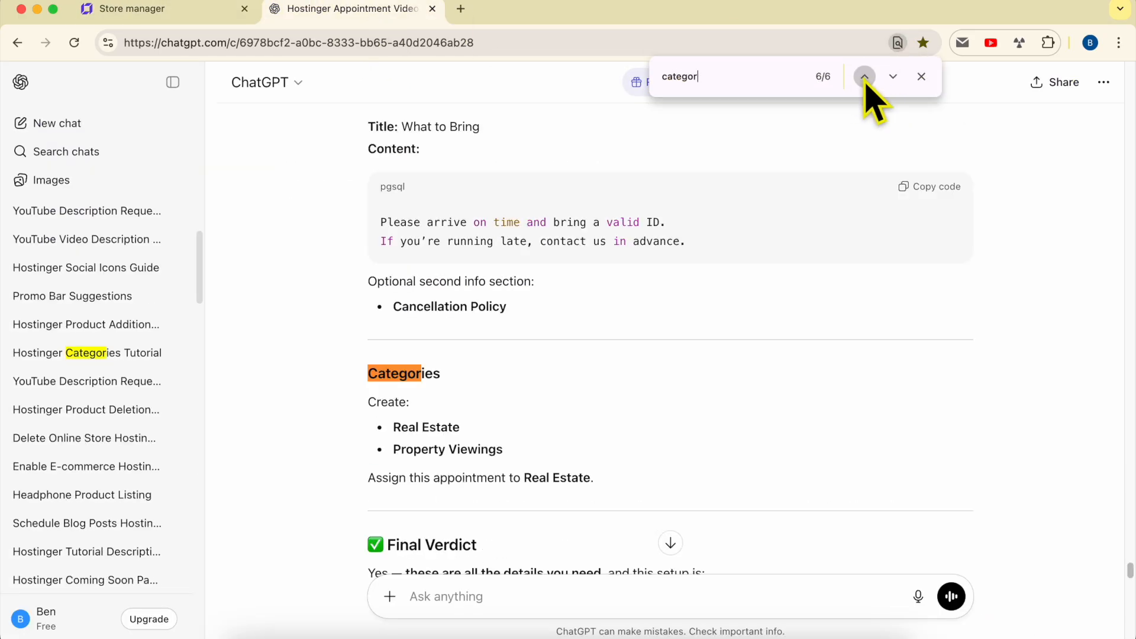
left_click(864, 77)
left_click(892, 76)
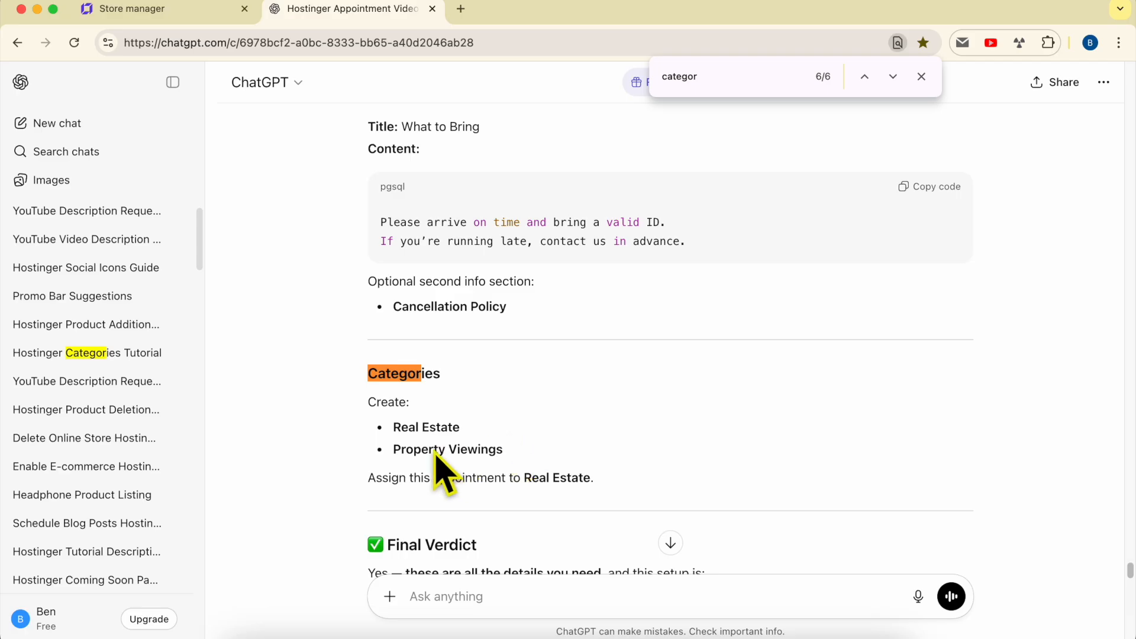
Step: Create the category "Property Viewings" from the ChatGPT suggestion, assign it to the appointment, and save the appointment
triple_click(470, 451)
key("super+c")
left_click(195, 11)
key("super+v")
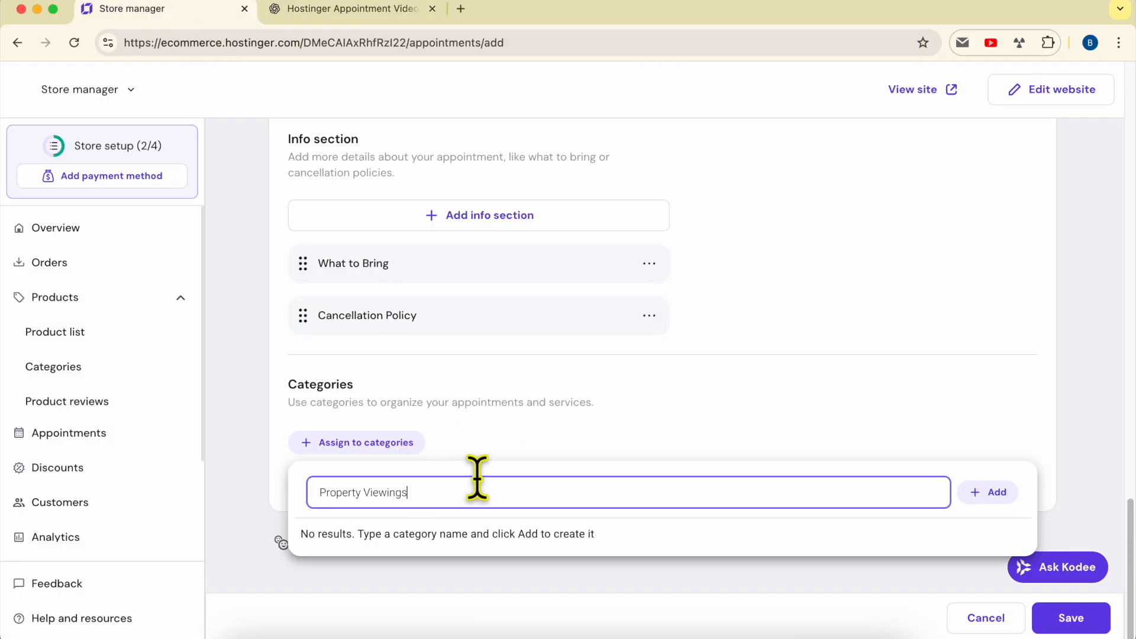
left_click(994, 497)
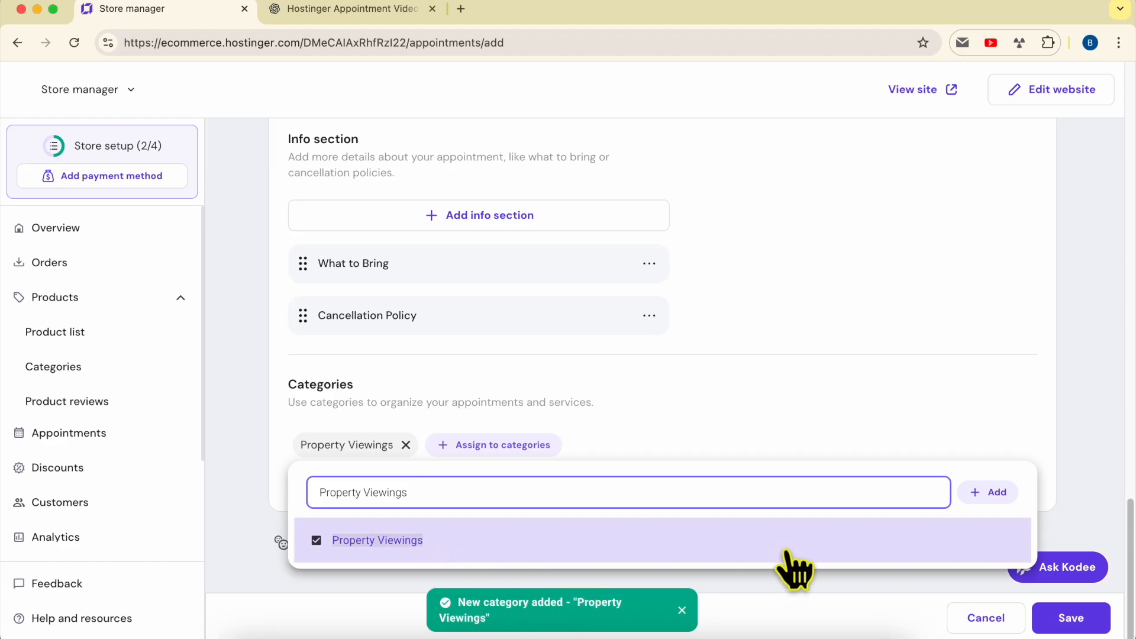
left_click(262, 481)
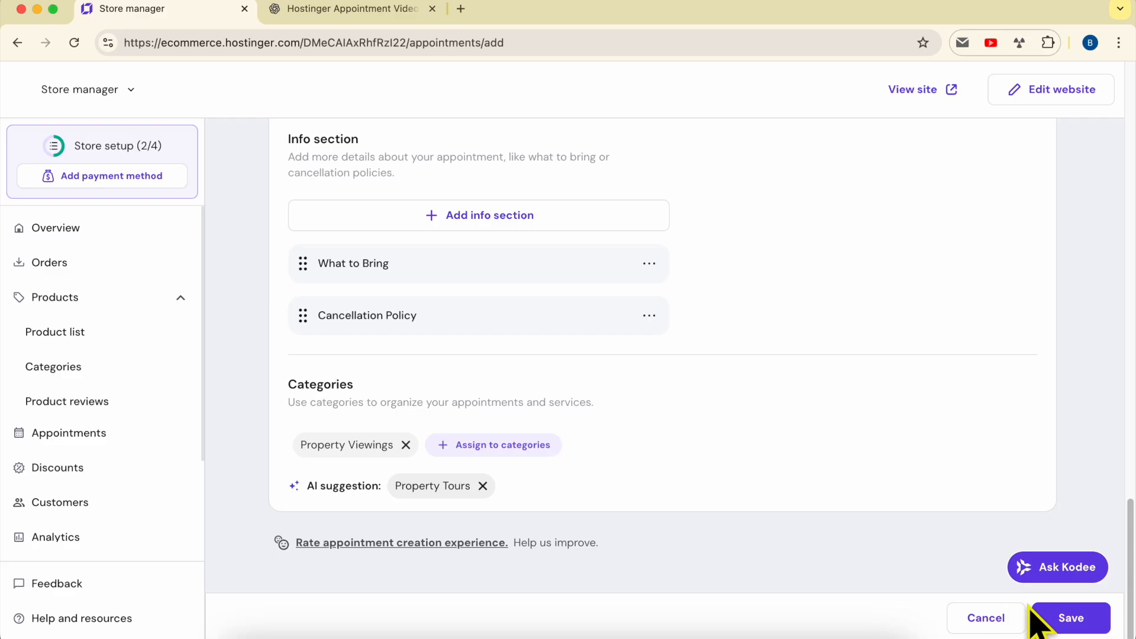
left_click(1068, 615)
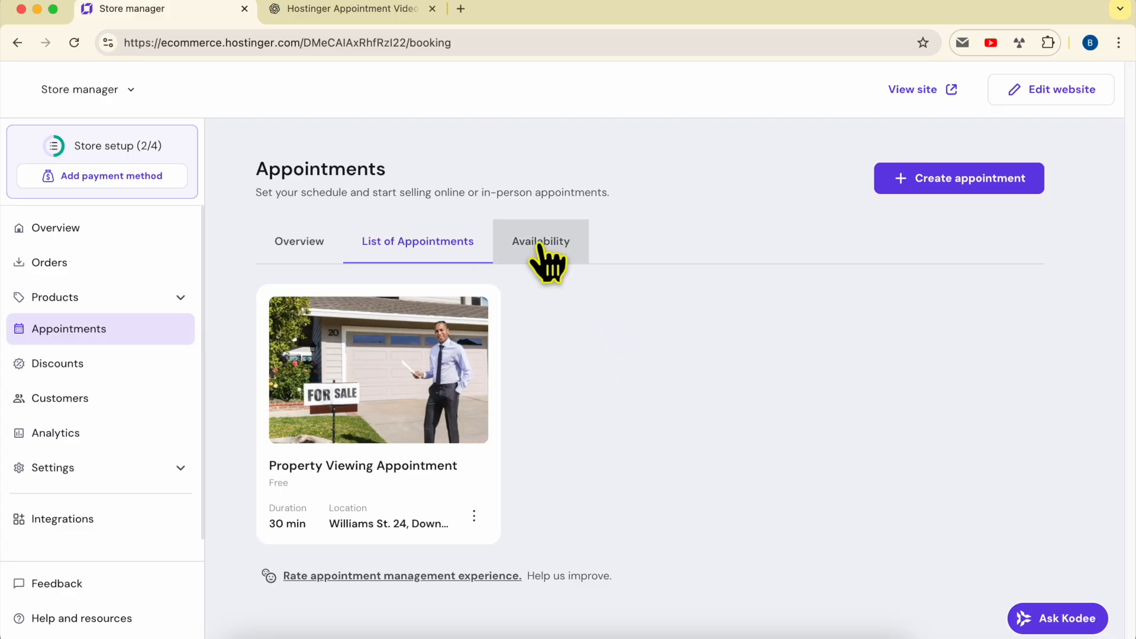
Step: Open the appointment availability settings and read the timezone and Connect your calendar sections
left_click(540, 245)
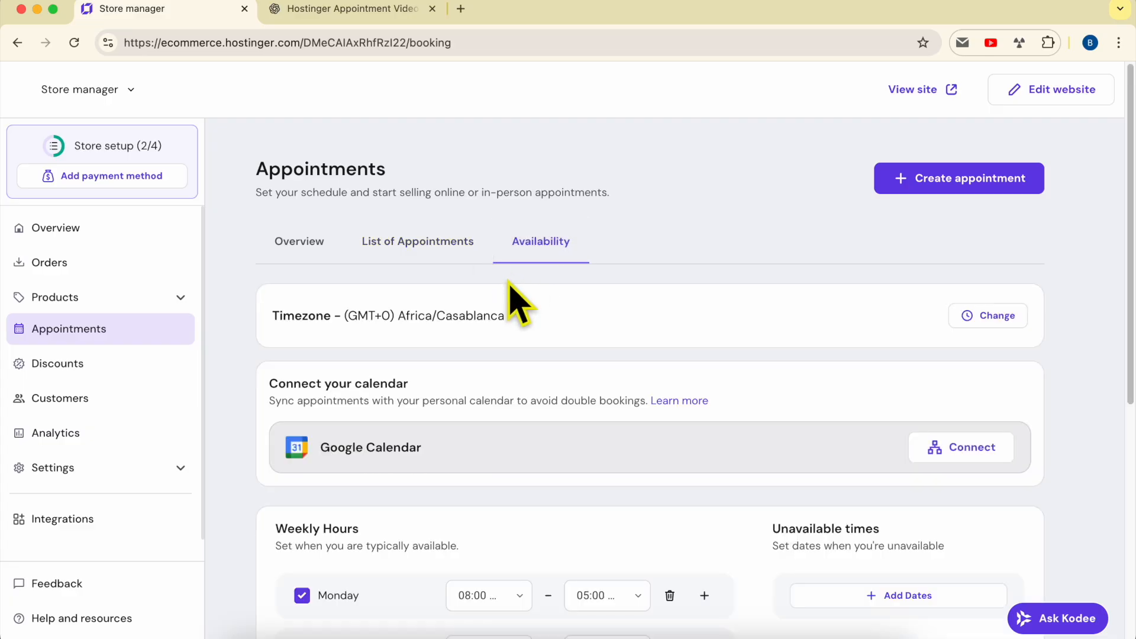
left_click_drag(274, 319, 307, 313)
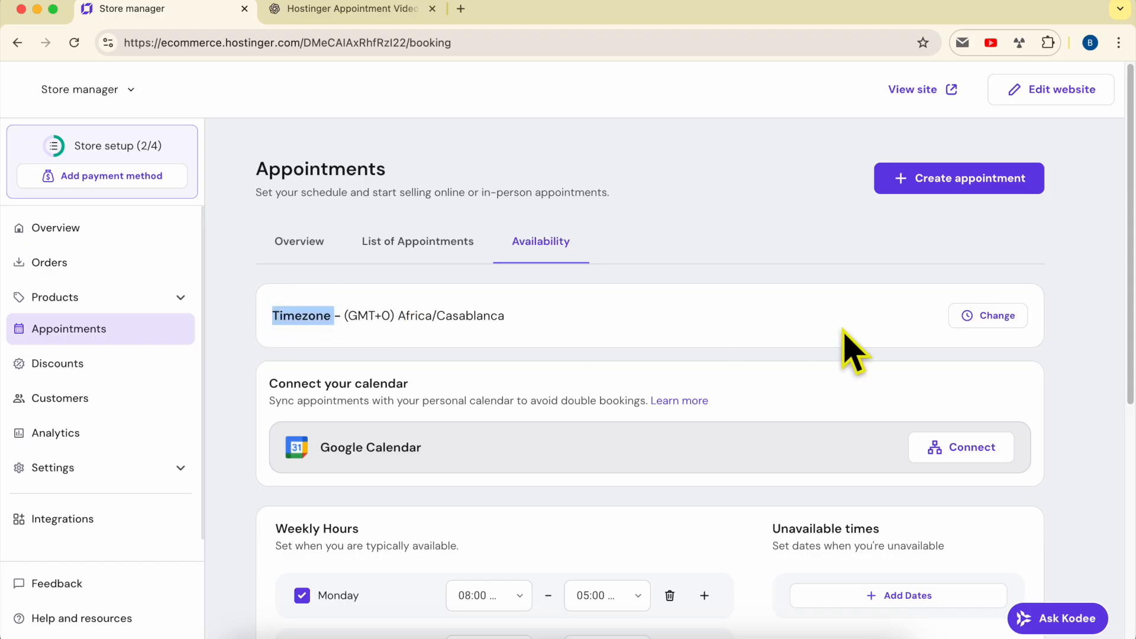
left_click(823, 338)
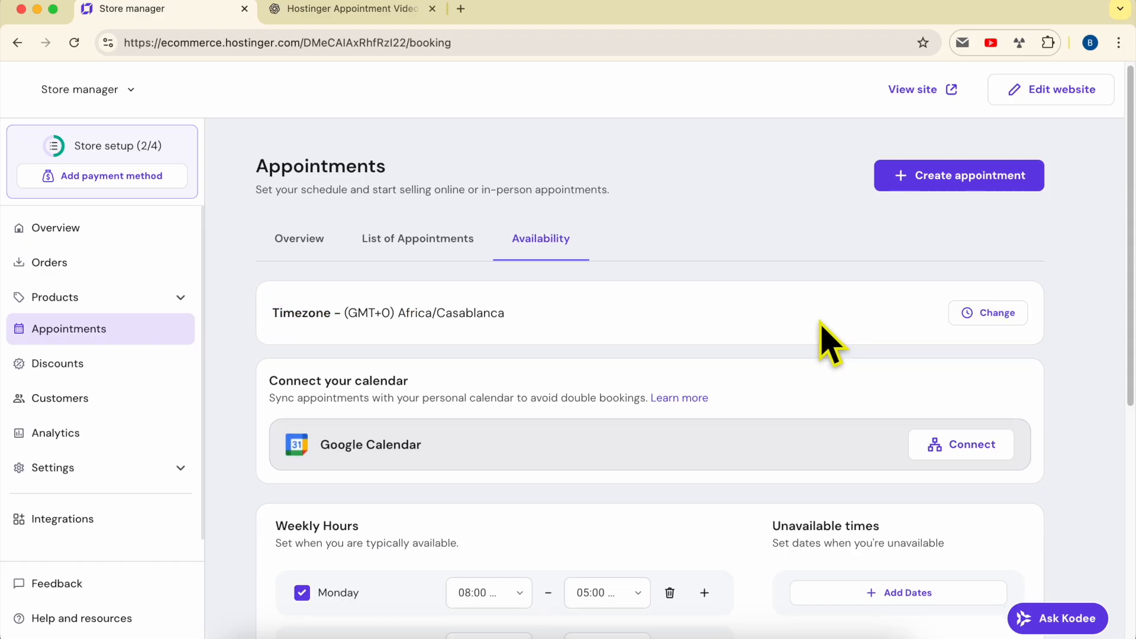
scroll(769, 349, "down", 2)
left_click_drag(271, 326, 409, 324)
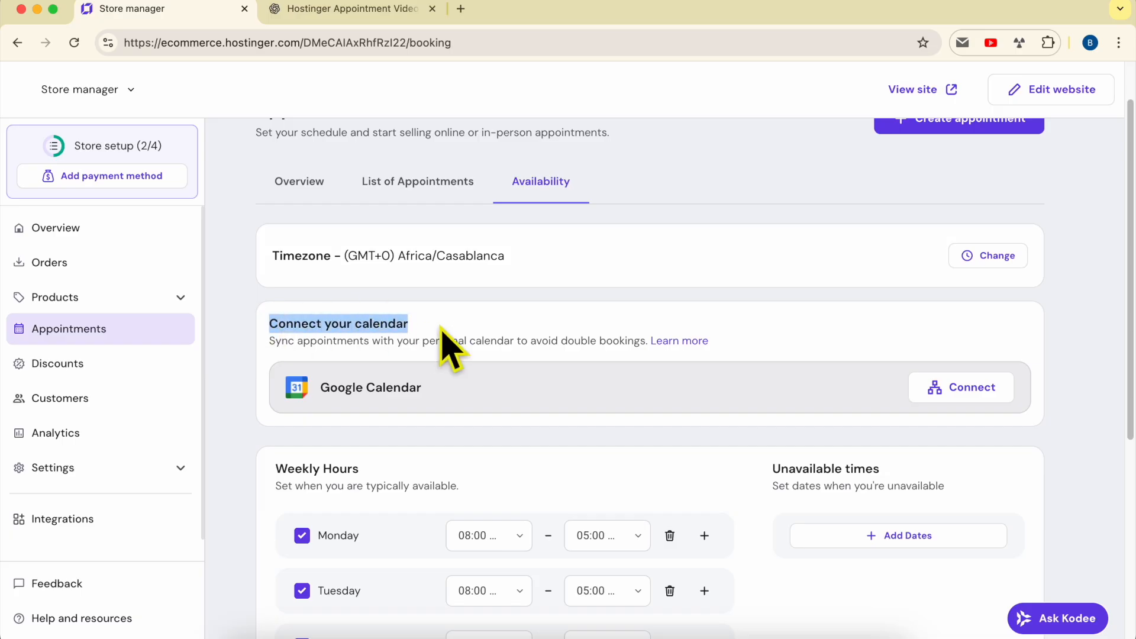
left_click_drag(269, 342, 649, 337)
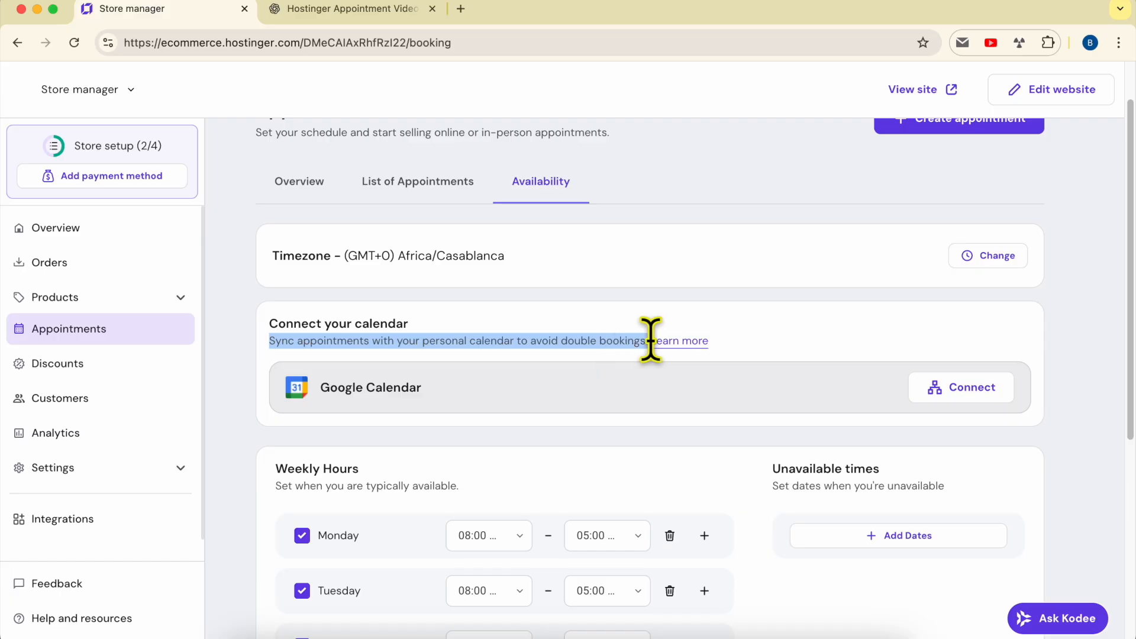
left_click(816, 338)
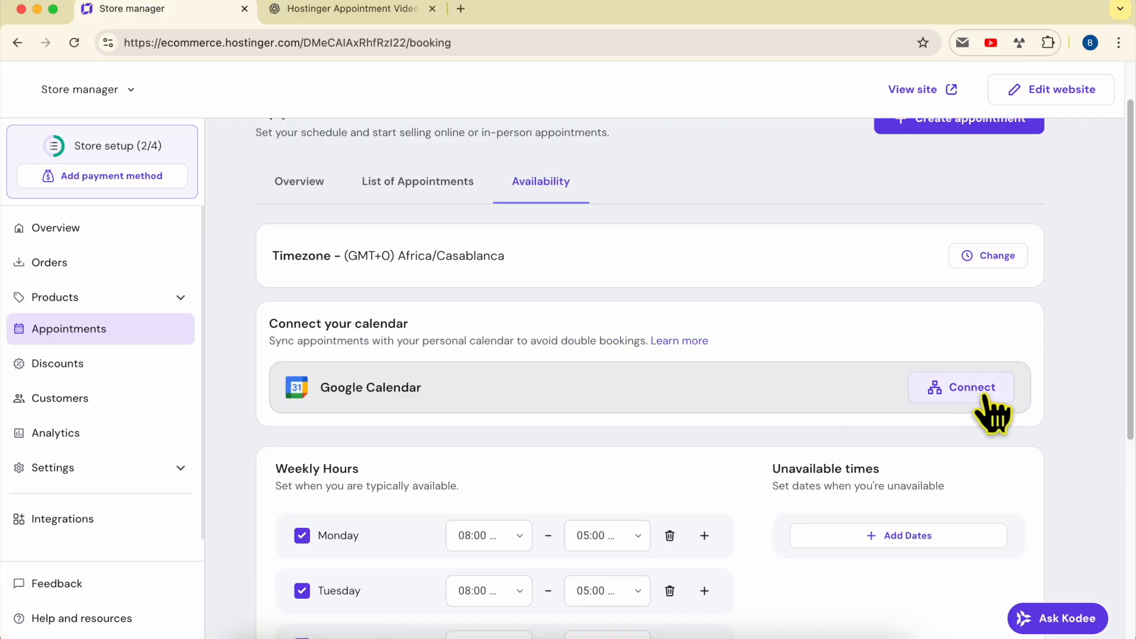
Step: Read the Weekly Hours heading and its description in the availability settings
scroll(730, 396, "down", 4)
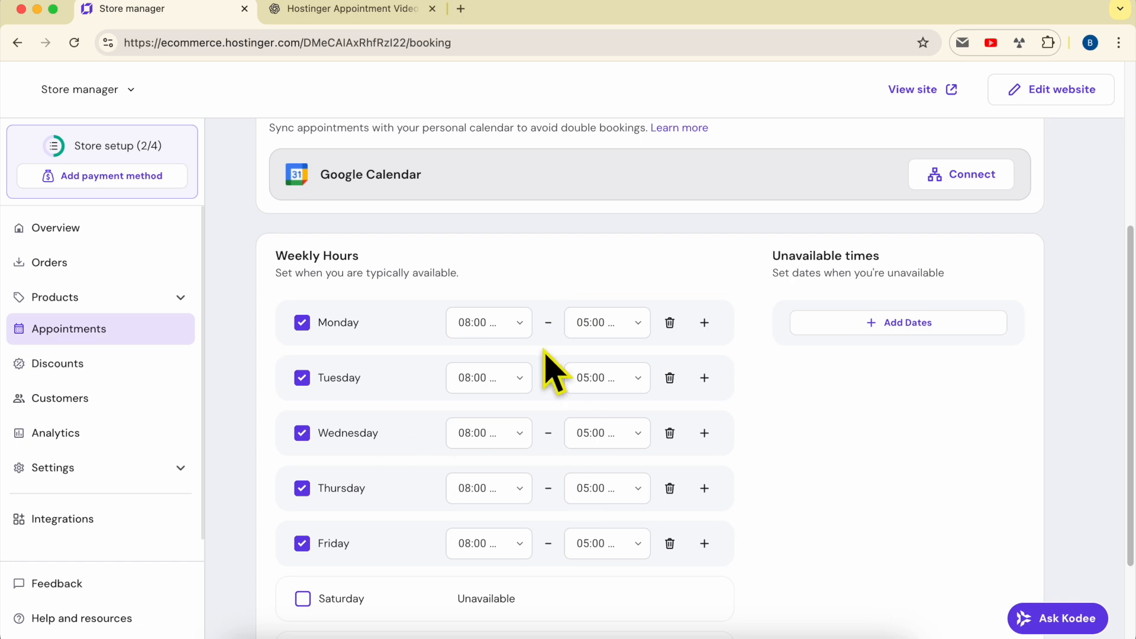
triple_click(275, 261)
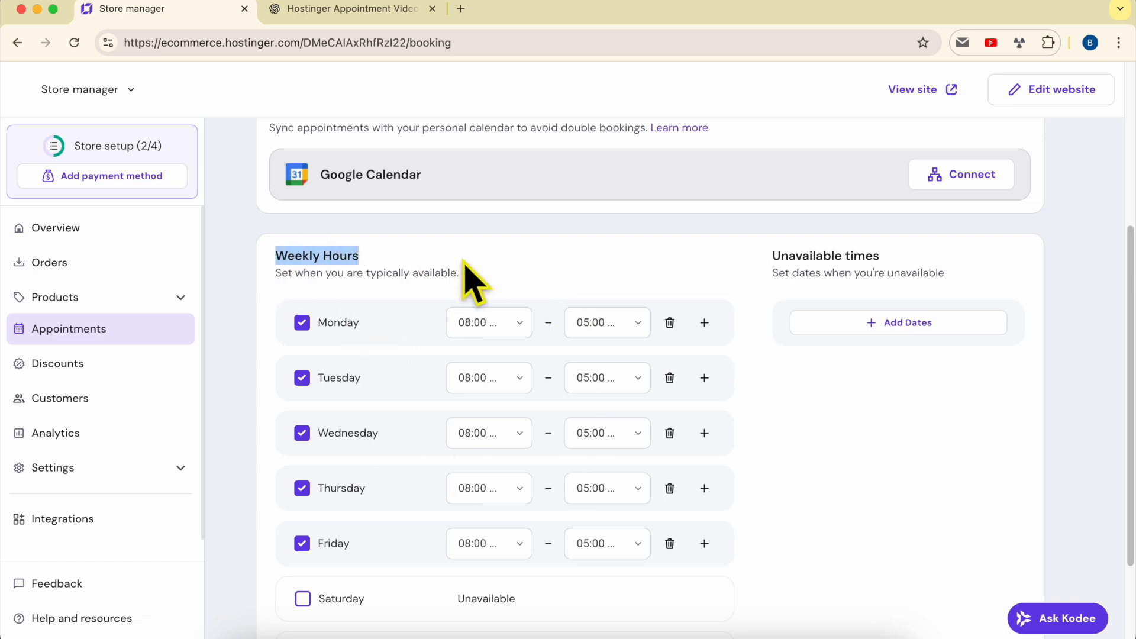
left_click(528, 280)
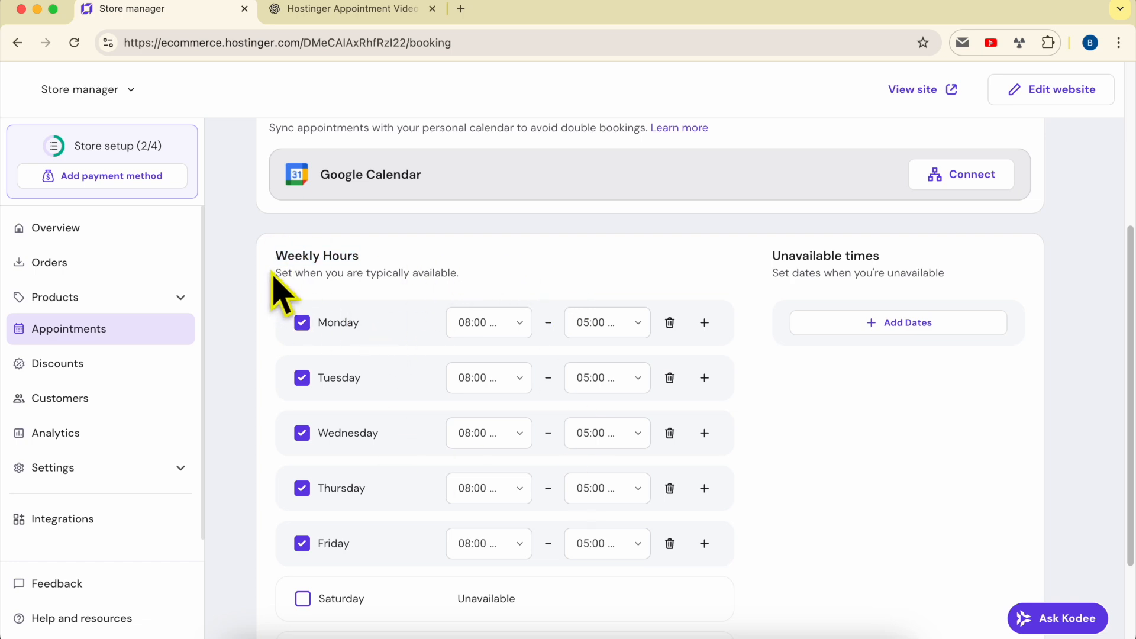
left_click_drag(275, 273, 470, 283)
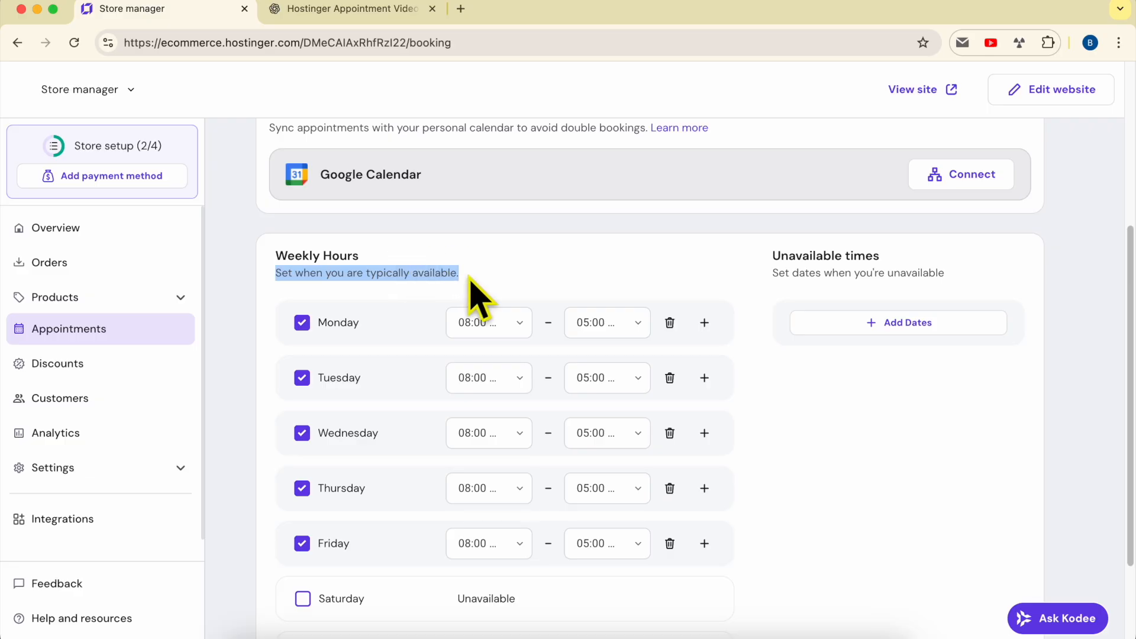
left_click(552, 281)
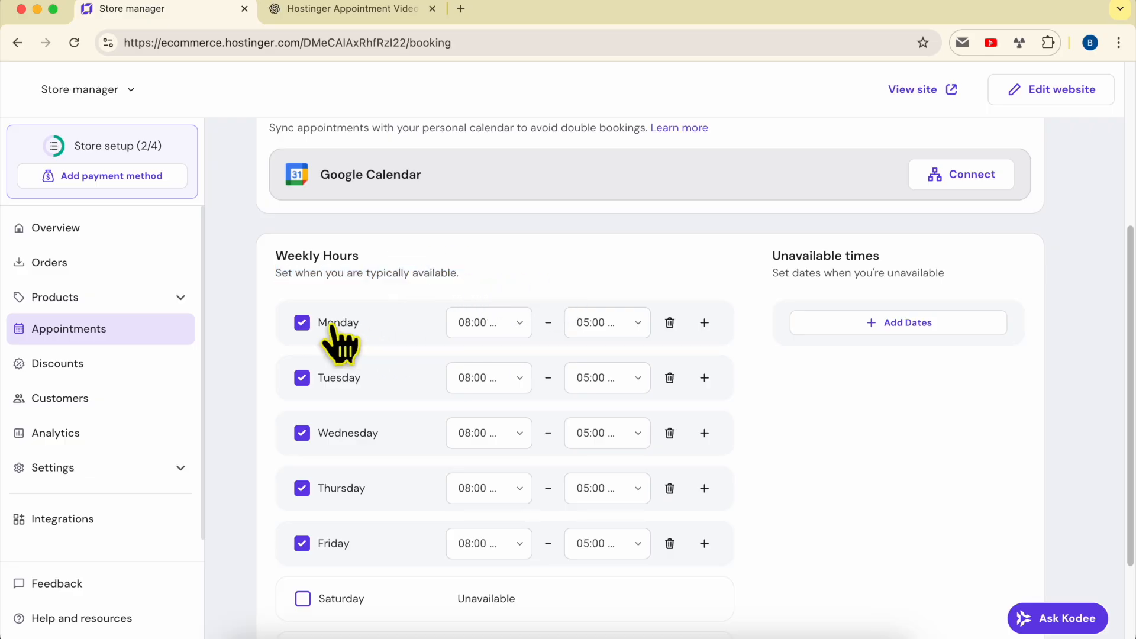
Step: Set Monday's weekly hours to 09:00–12:00 and add a second Monday time slot of 12:00–01:00
left_click(512, 325)
scroll(514, 477, "down", 8)
scroll(512, 480, "up", 3)
scroll(508, 467, "up", 2)
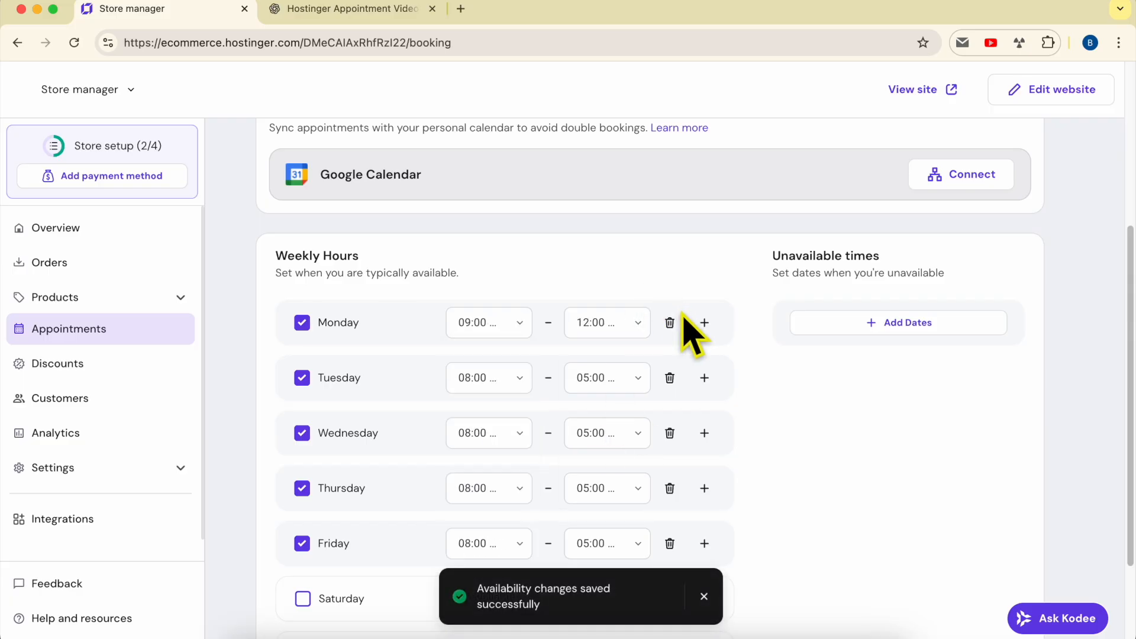
left_click(704, 322)
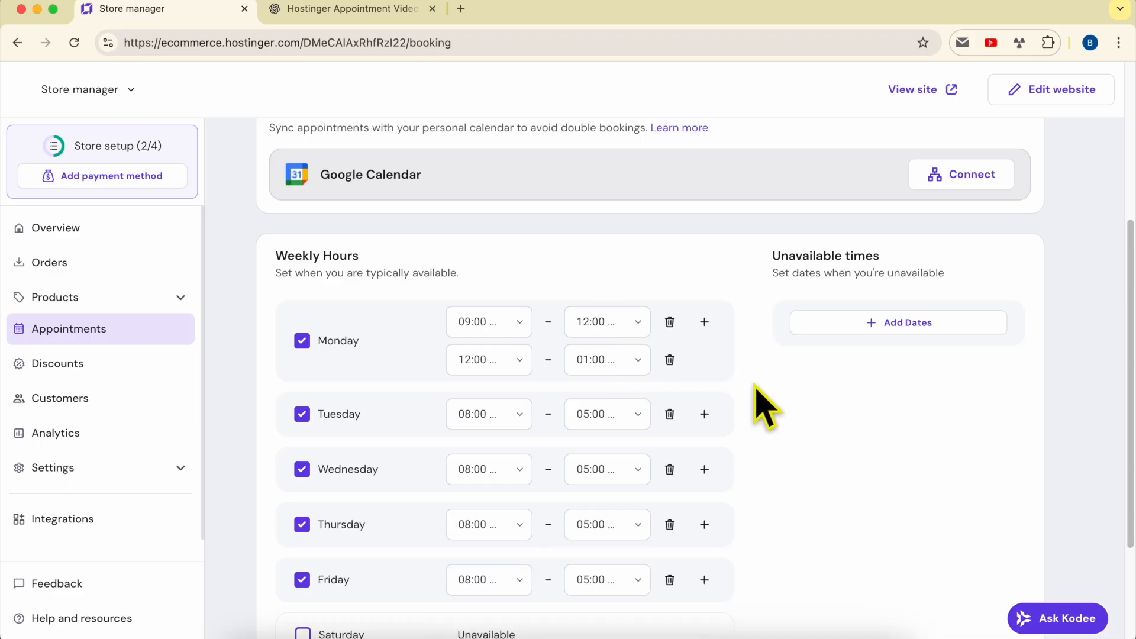
Step: Try marking Saturday and Sunday as available in the weekly hours, and return both days to unavailable
scroll(763, 408, "down", 1)
scroll(748, 392, "down", 1)
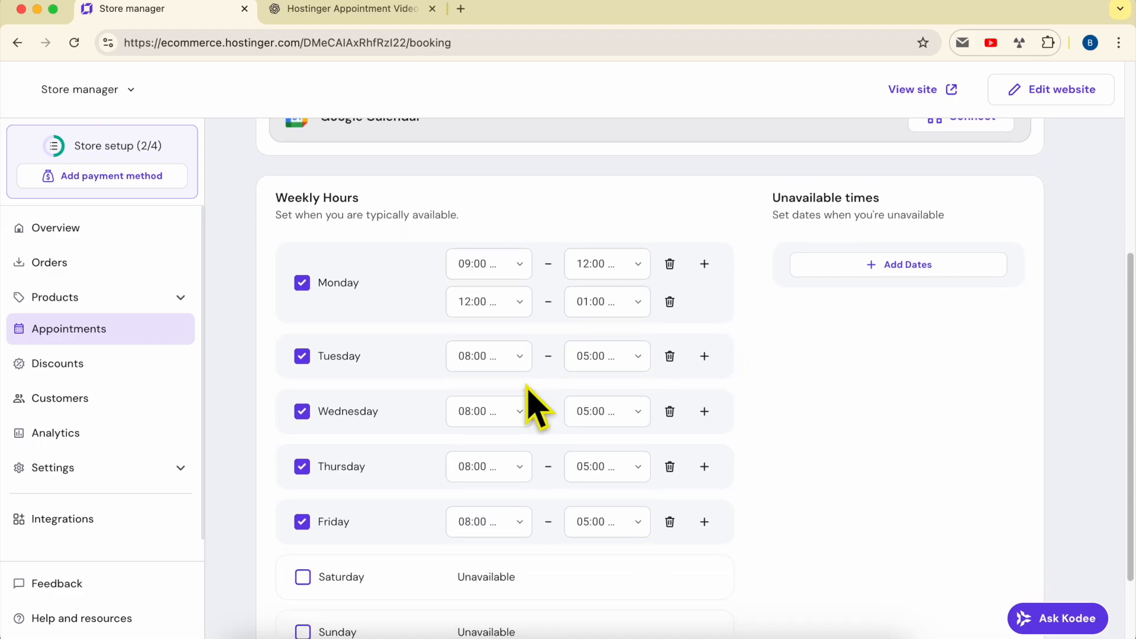
scroll(420, 475, "down", 2)
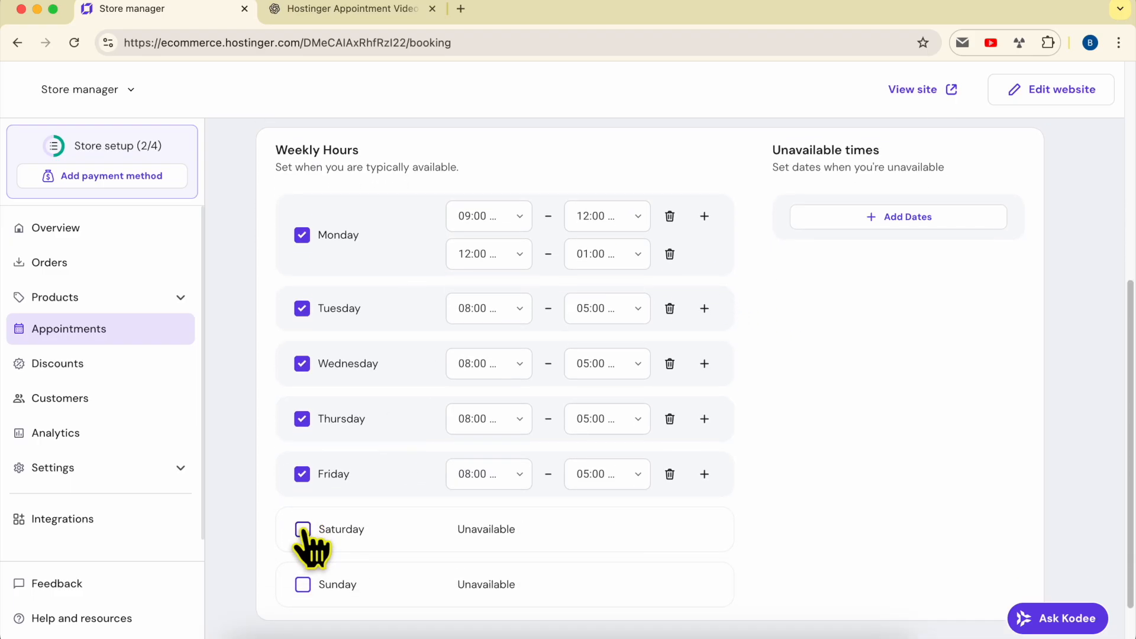
left_click(303, 530)
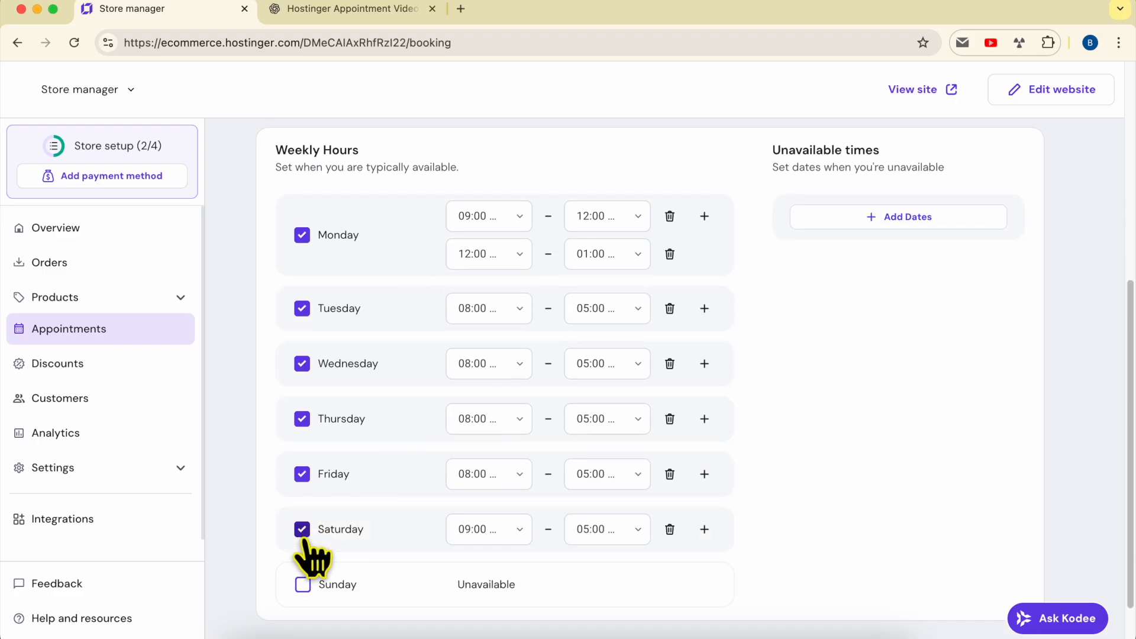
left_click(303, 585)
left_click(302, 530)
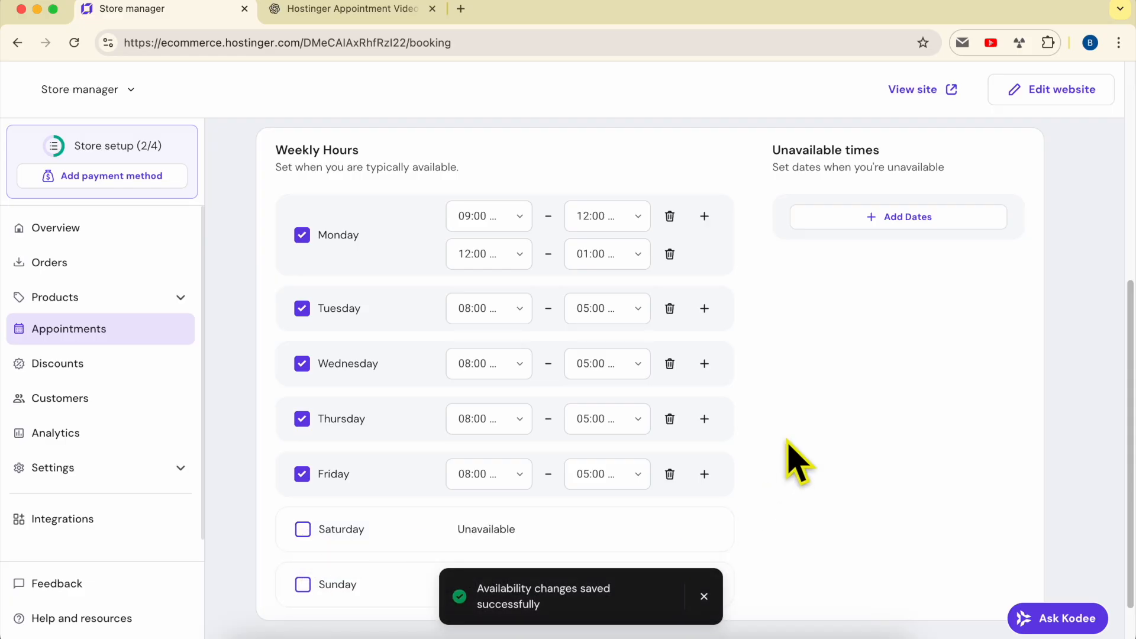
scroll(769, 402, "down", 2)
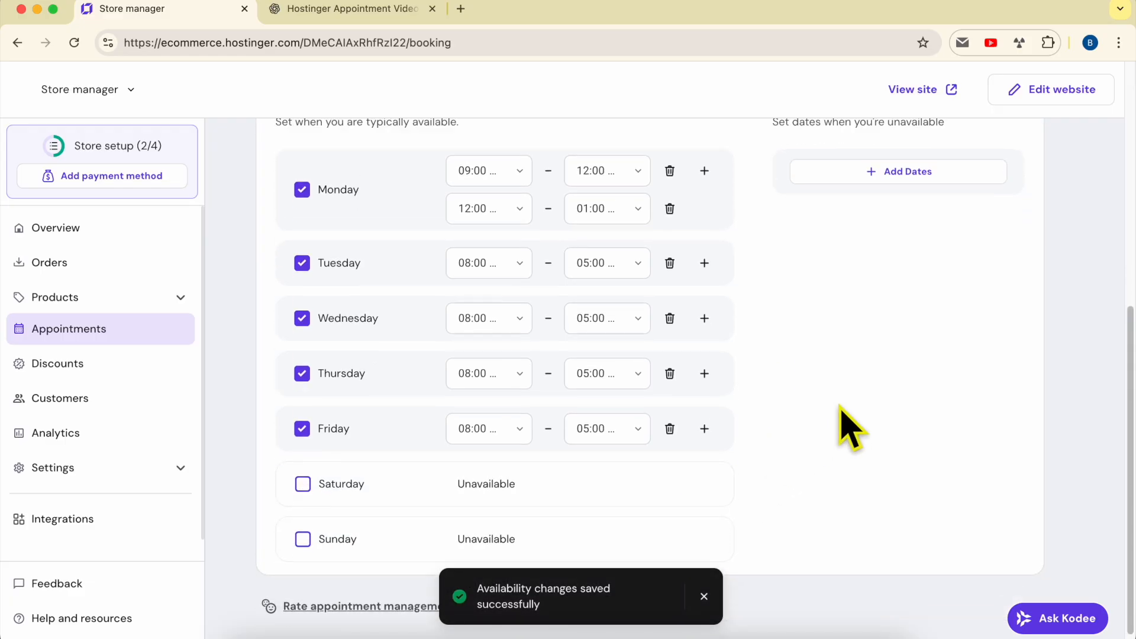
Step: Add January 30 and February 2, 2026 as unavailable dates and save them
scroll(850, 426, "up", 7)
scroll(893, 461, "down", 2)
left_click_drag(774, 408, 976, 426)
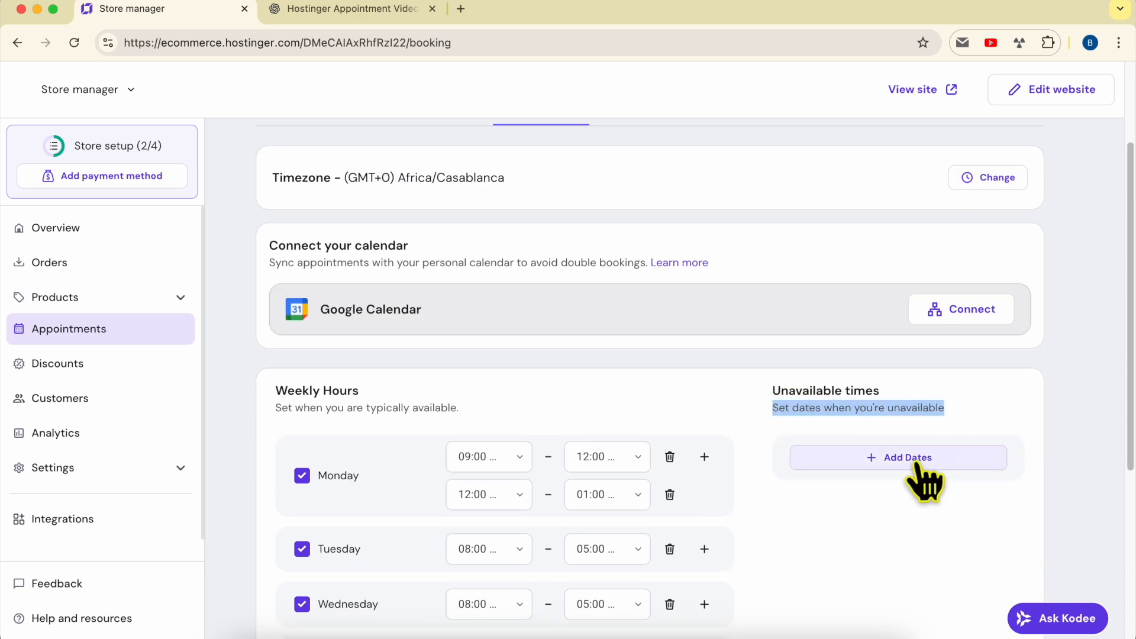
scroll(722, 467, "down", 5)
left_click(916, 308)
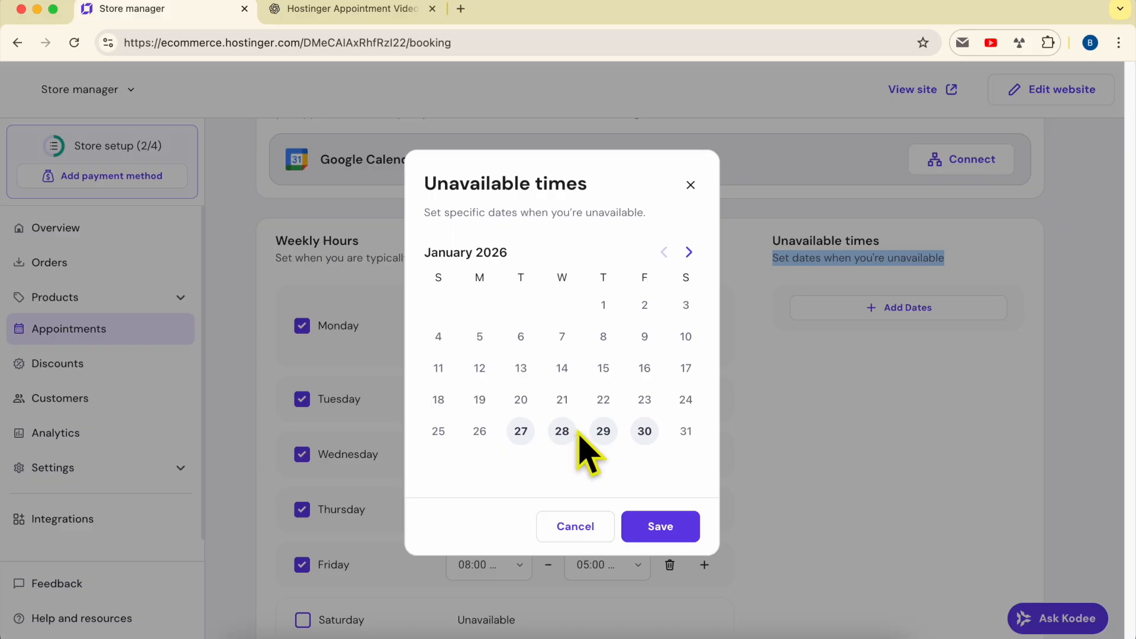
left_click(520, 431)
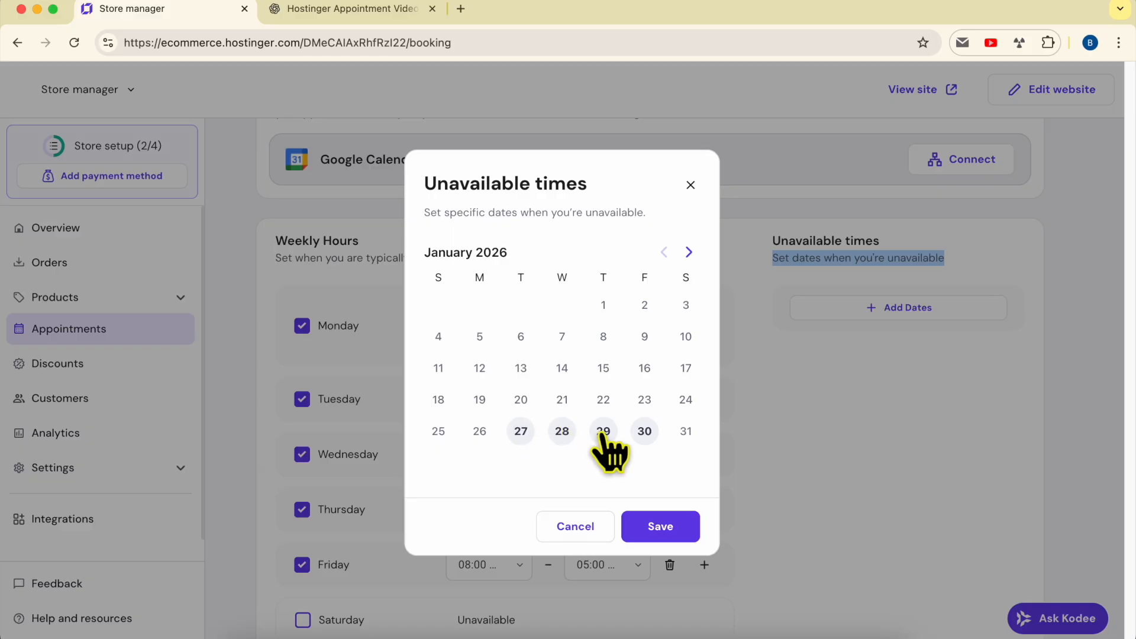
left_click(644, 432)
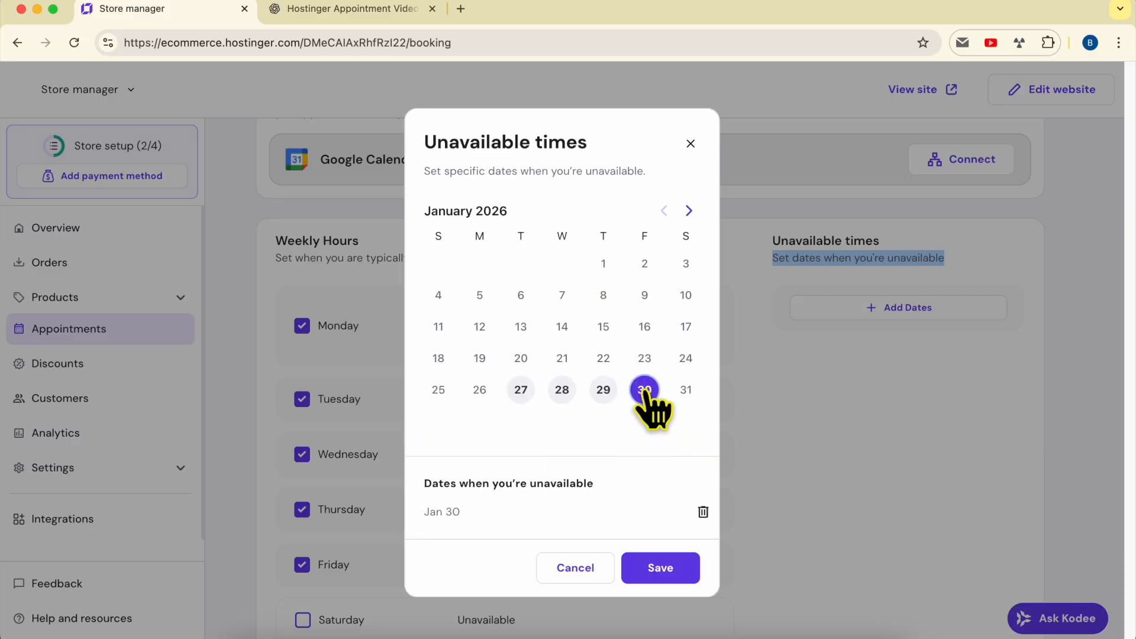
left_click(689, 212)
left_click(481, 264)
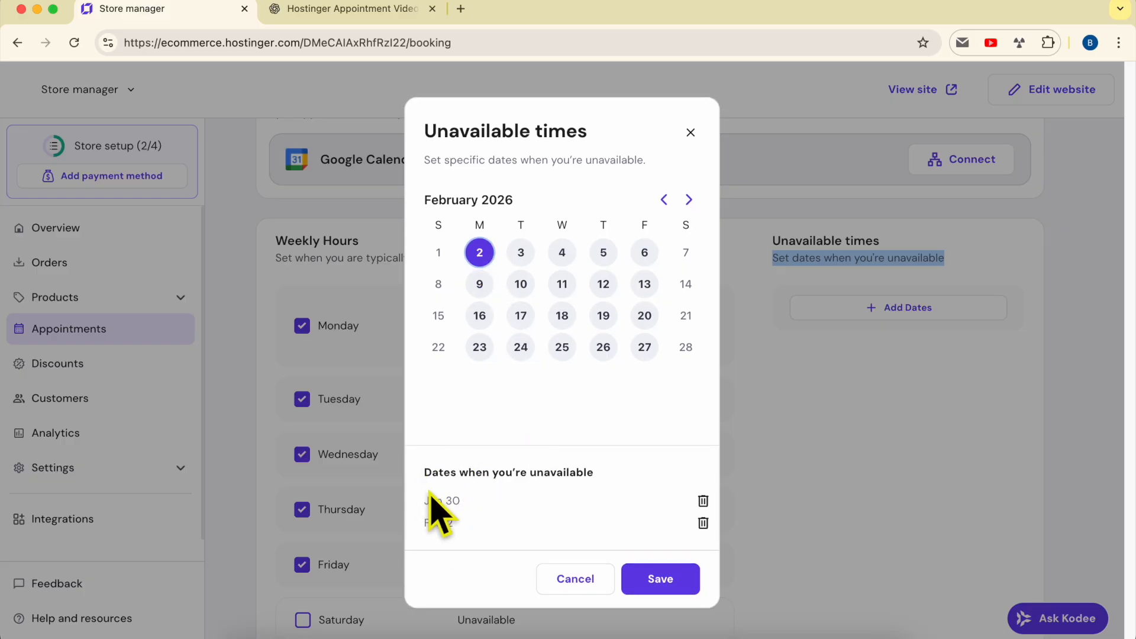
left_click_drag(424, 473, 611, 497)
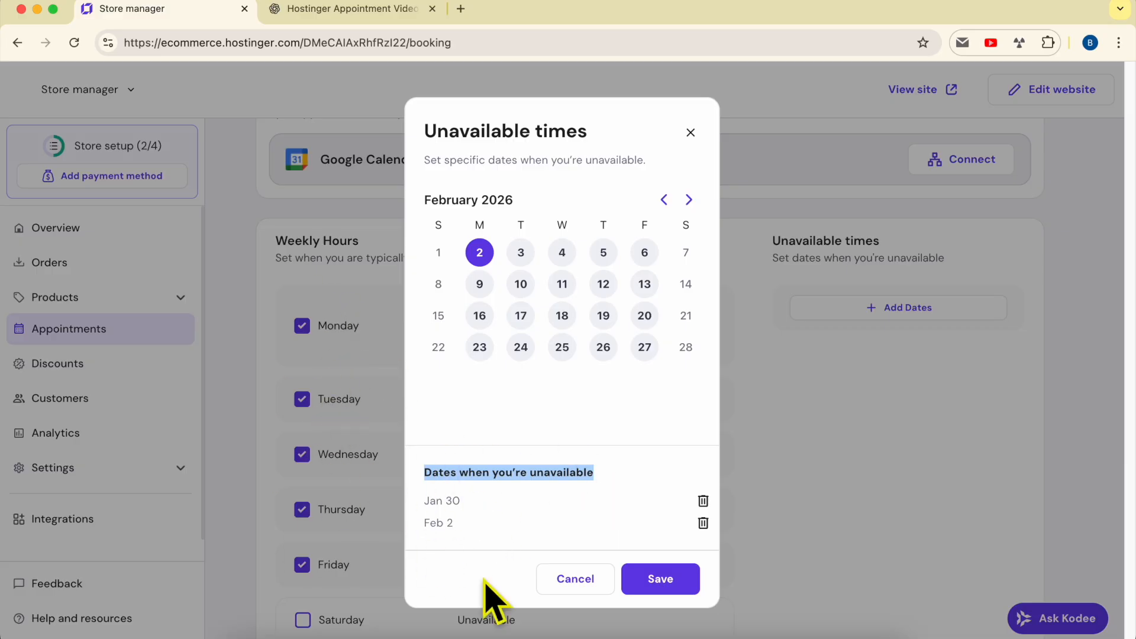
left_click(662, 584)
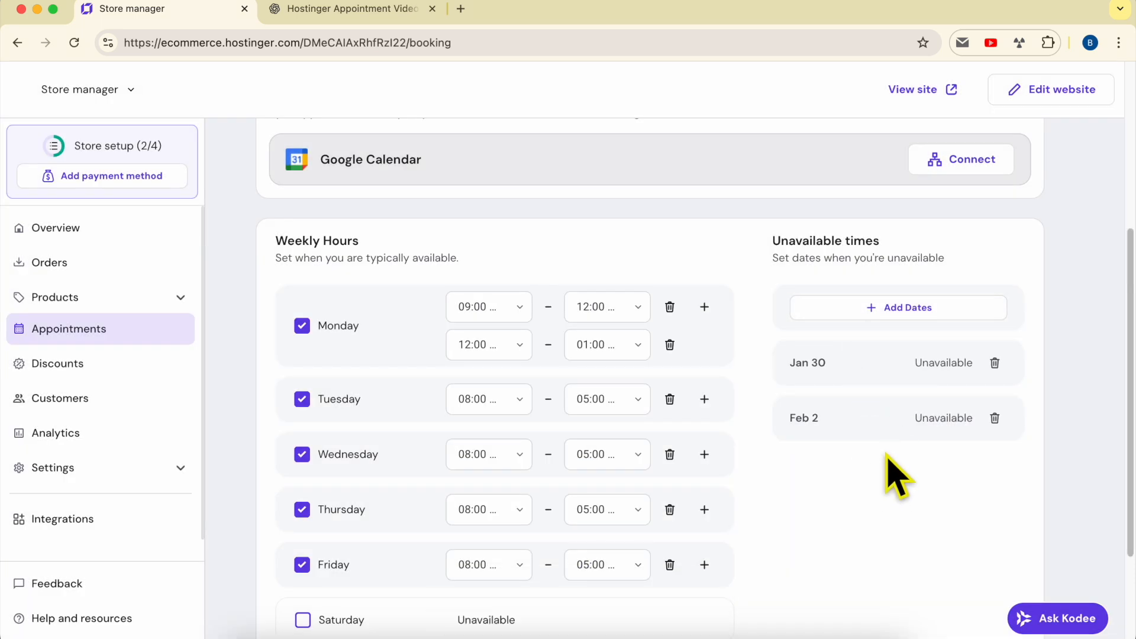
Step: Connect Google Calendar with the first listed Google account, allow Hostinger Website Builder access, and reopen the availability settings
scroll(769, 485, "up", 1)
scroll(743, 482, "up", 3)
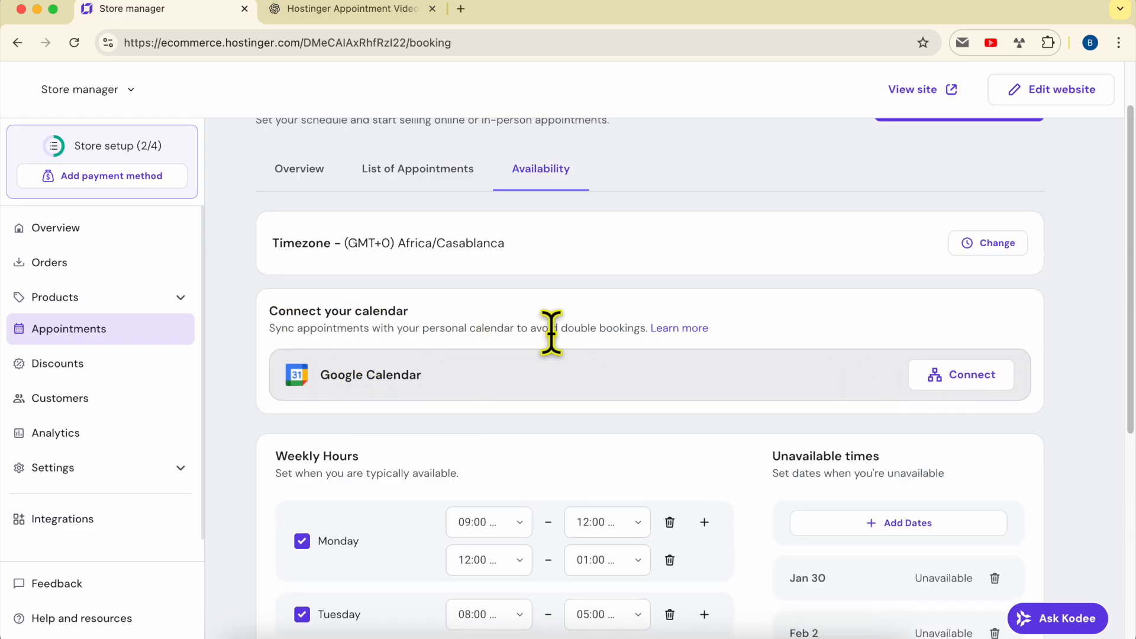
left_click(992, 384)
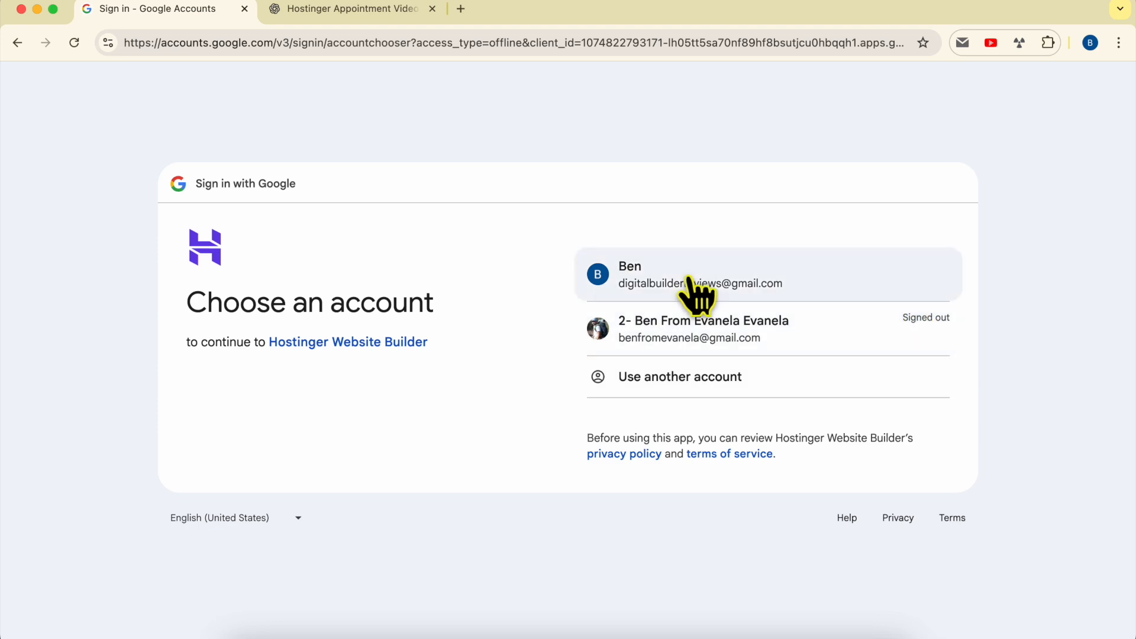
left_click(707, 275)
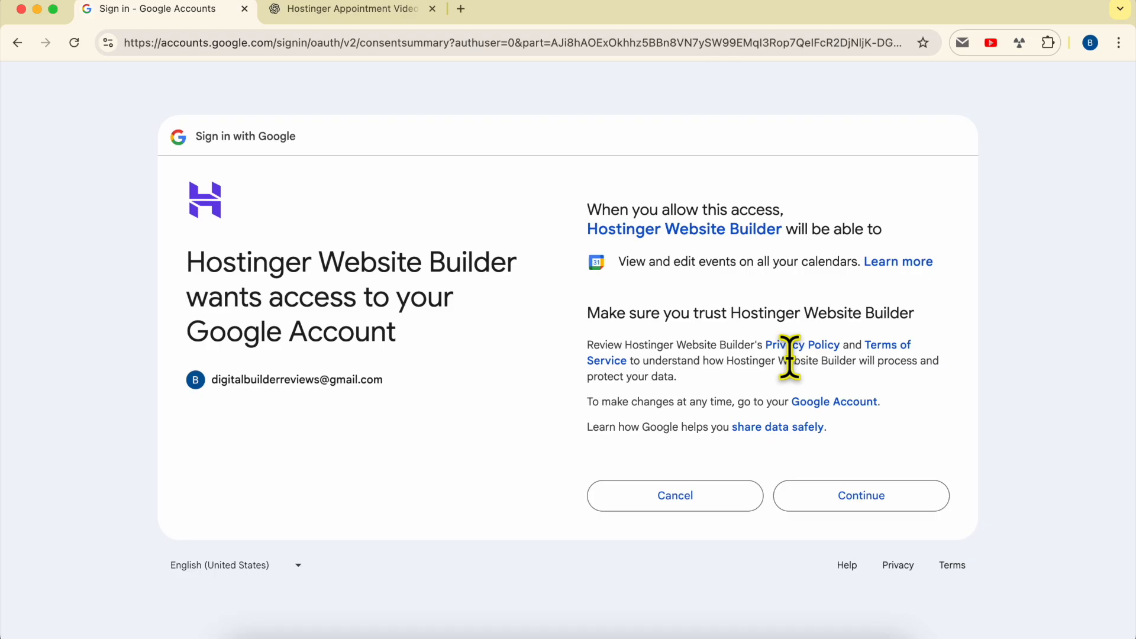
left_click(866, 503)
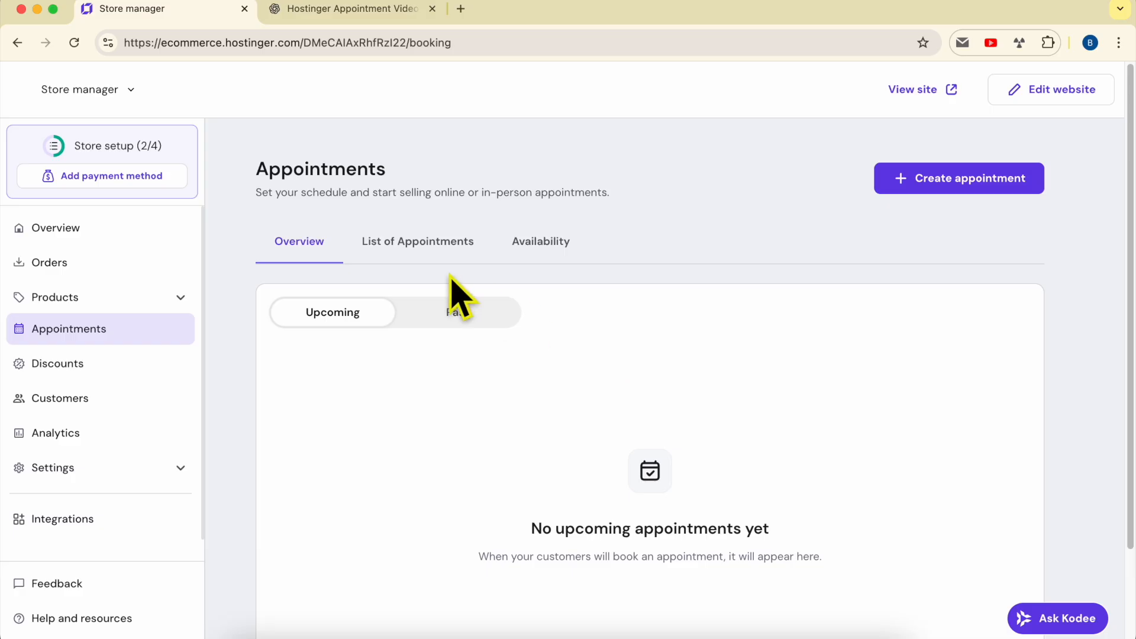
left_click(552, 243)
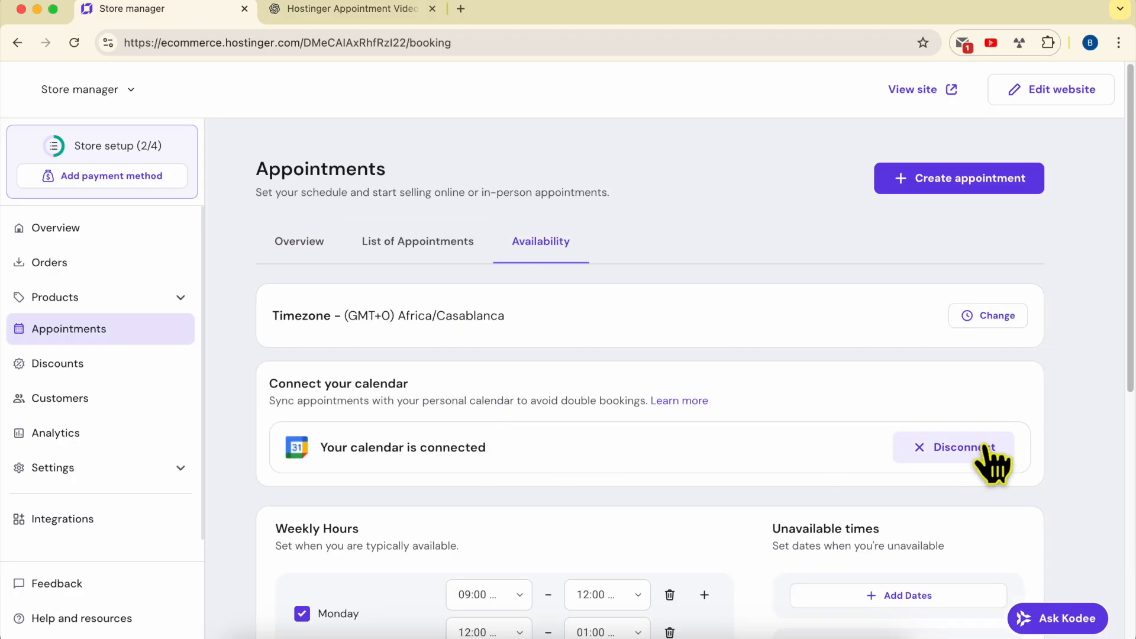
Step: Check the list of appointments, and look through the live site's Store page for the property viewing appointment
left_click(418, 241)
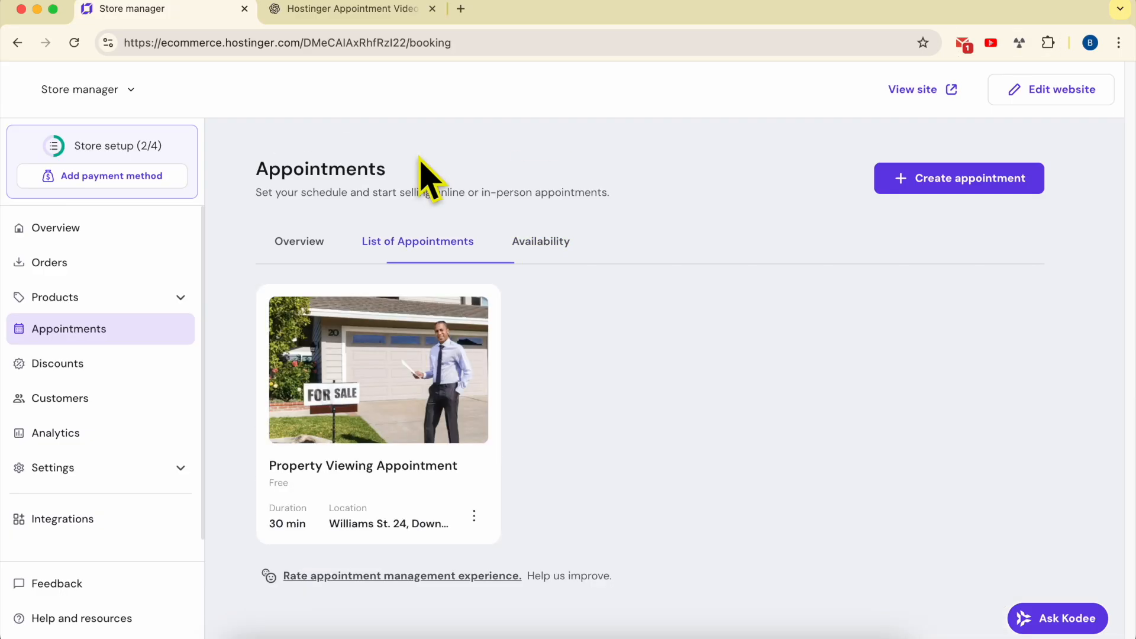
left_click(534, 249)
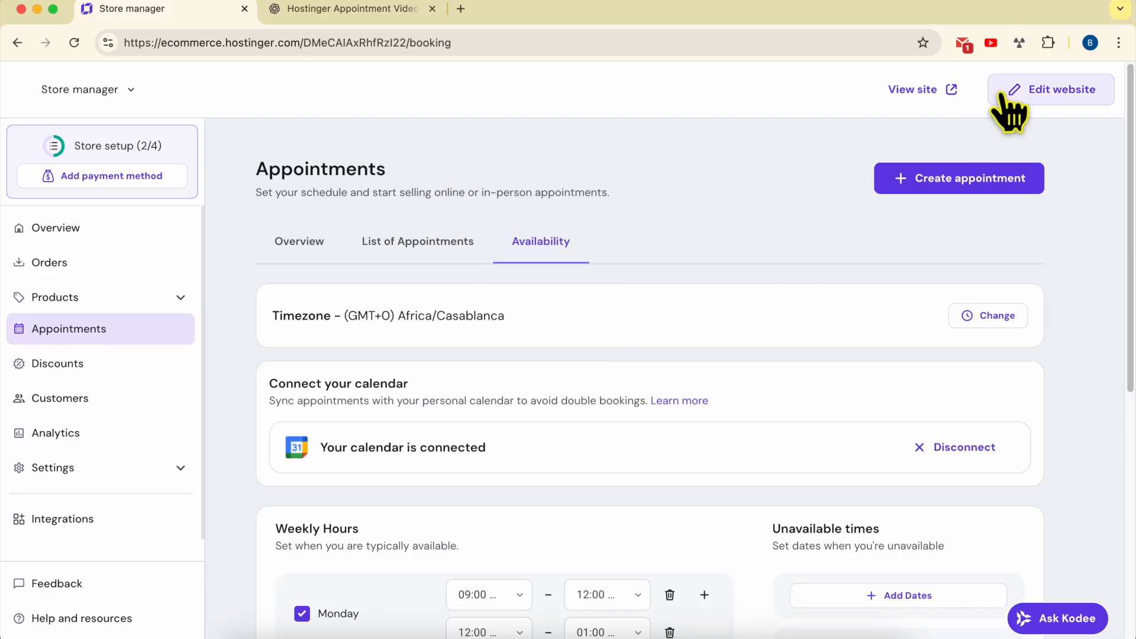
left_click(931, 91)
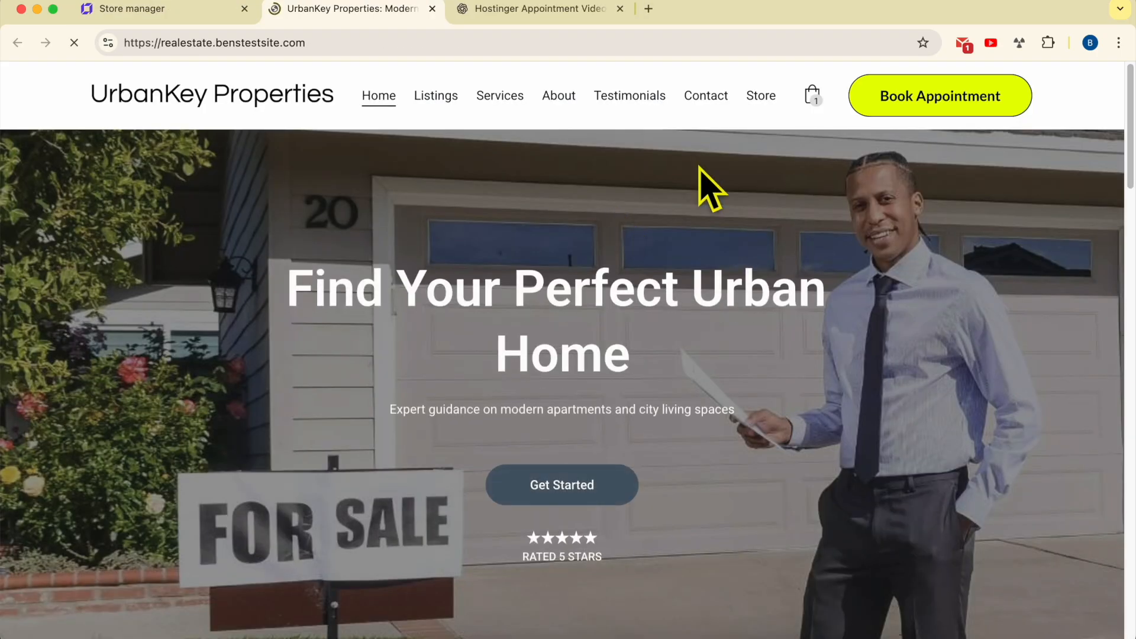
left_click(760, 96)
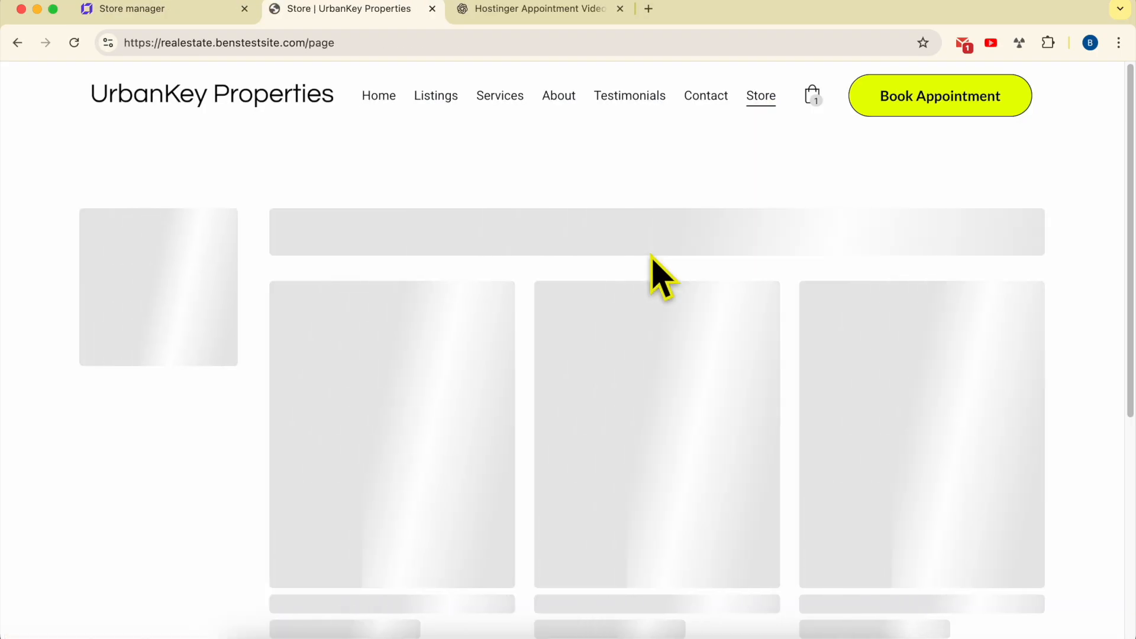
scroll(543, 272, "down", 6)
scroll(542, 272, "down", 4)
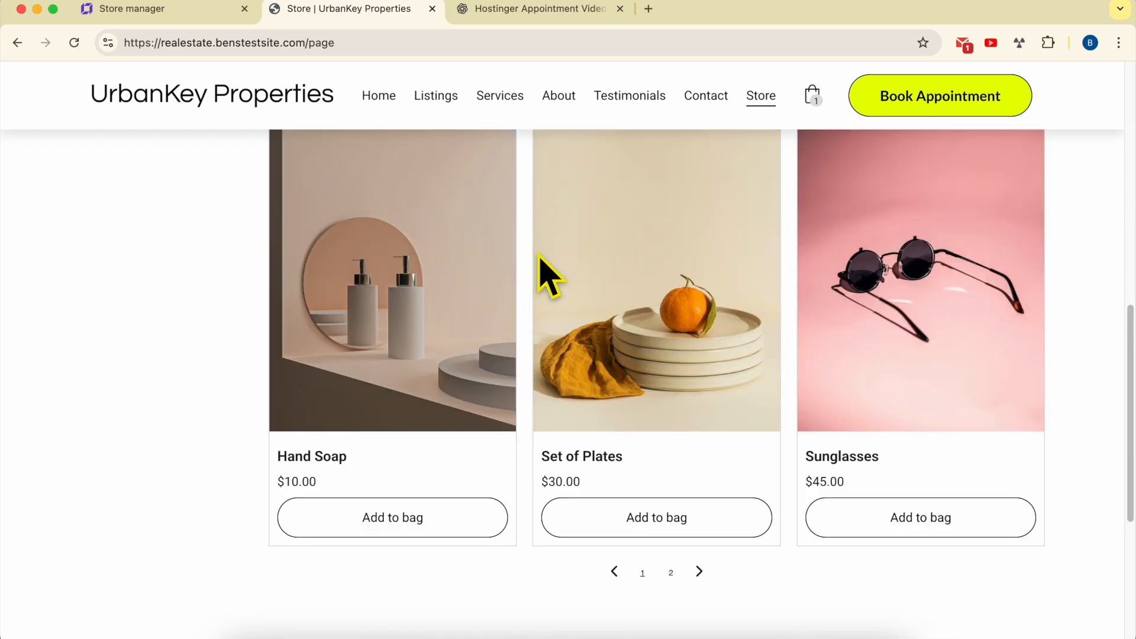
scroll(545, 274, "up", 10)
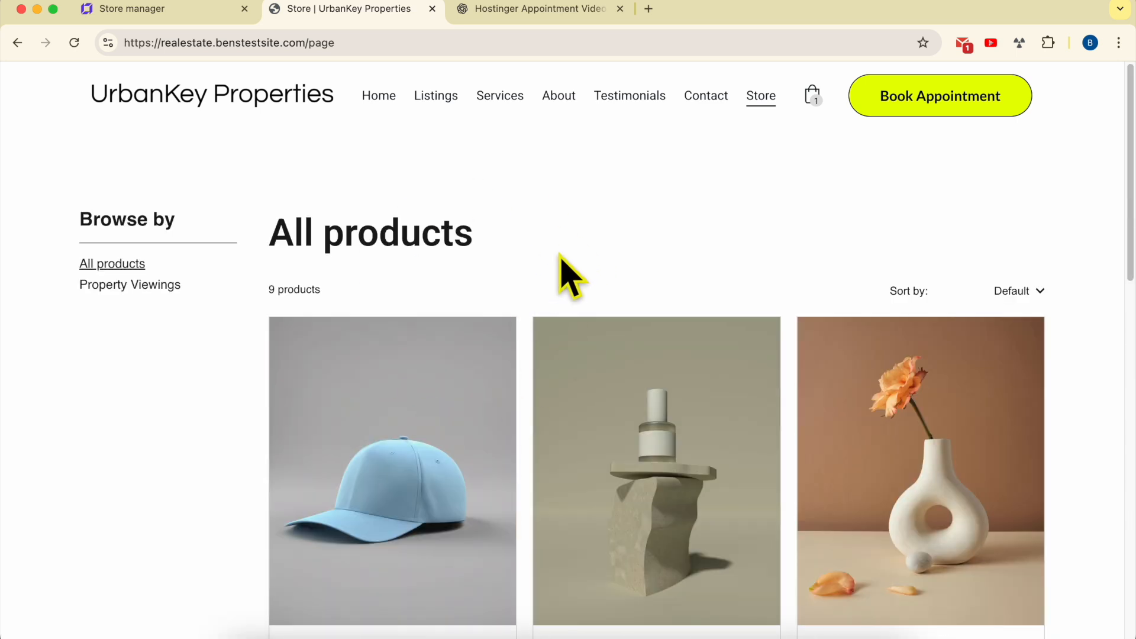
Step: Return to the Store manager, open the website in the editor, and publish the website update
left_click(204, 10)
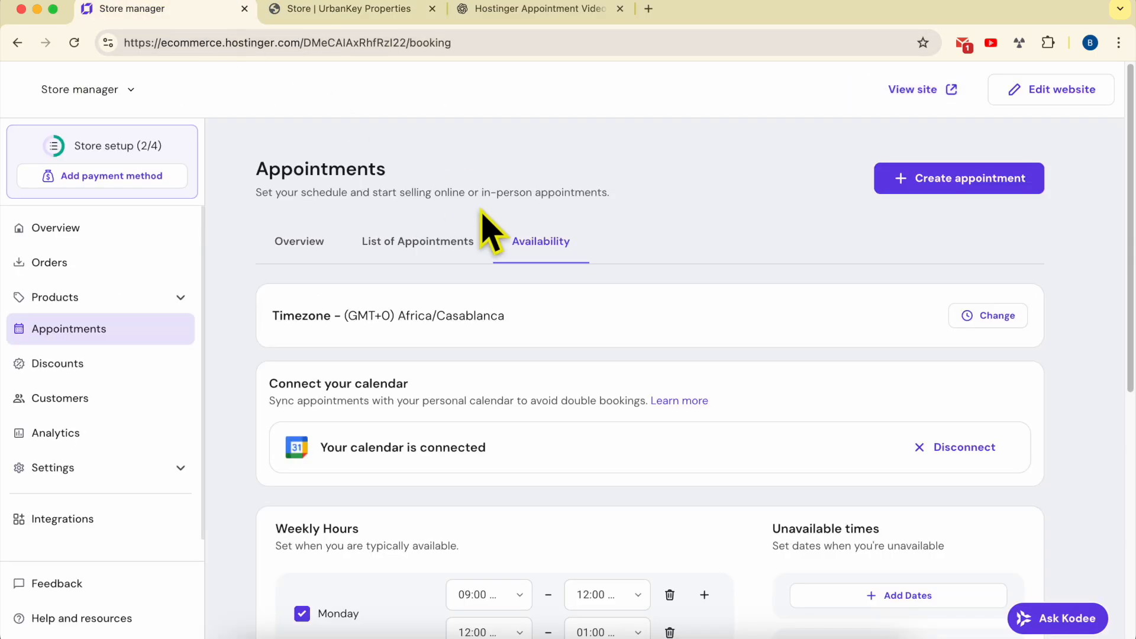
left_click(1068, 90)
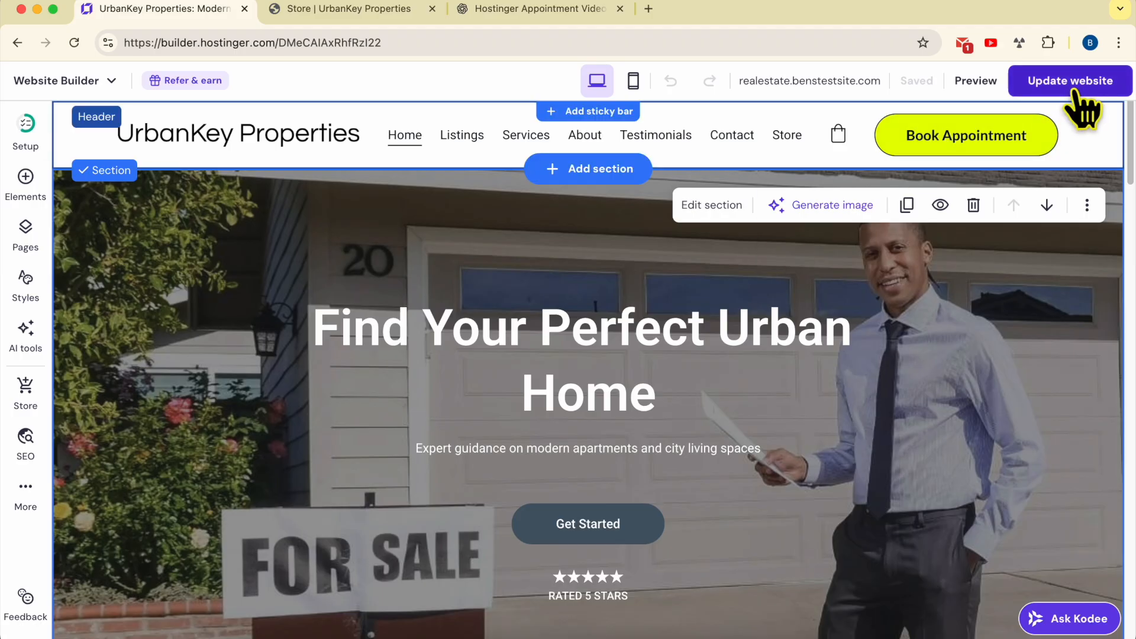
left_click(1076, 90)
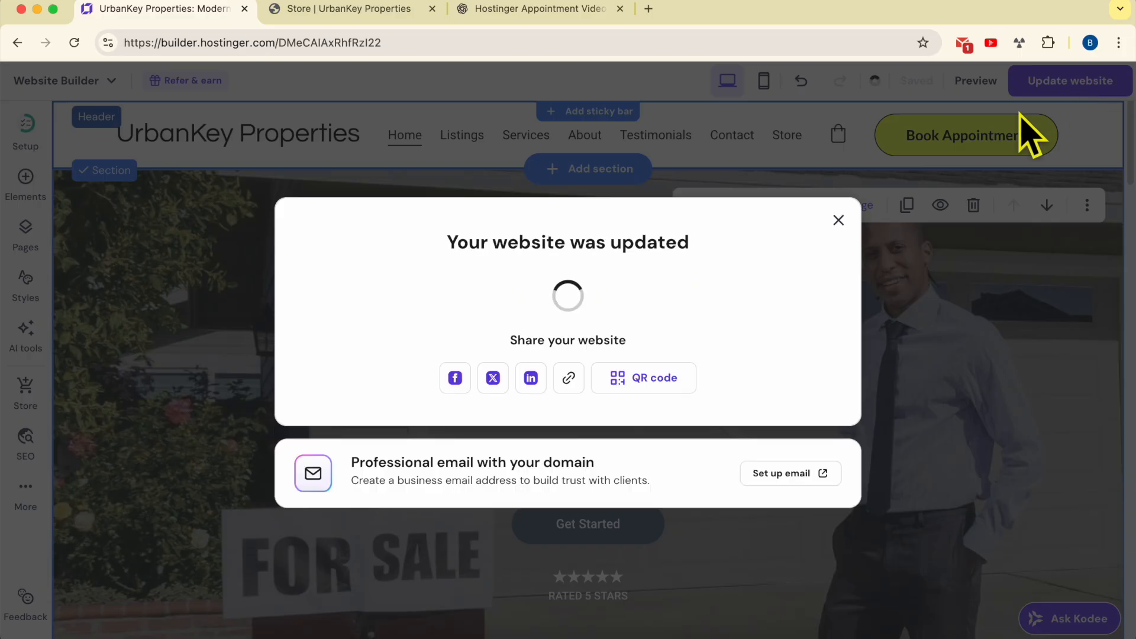
Step: View the updated live site's Store page and open the Property Viewing Appointment there
left_click(494, 312)
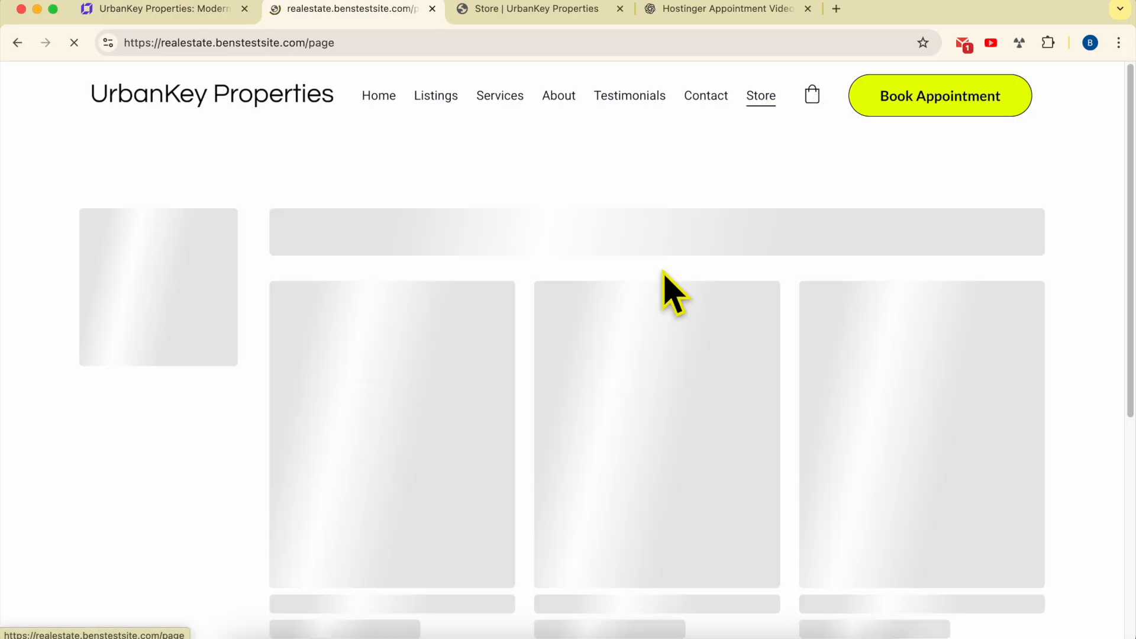
scroll(540, 248, "down", 2)
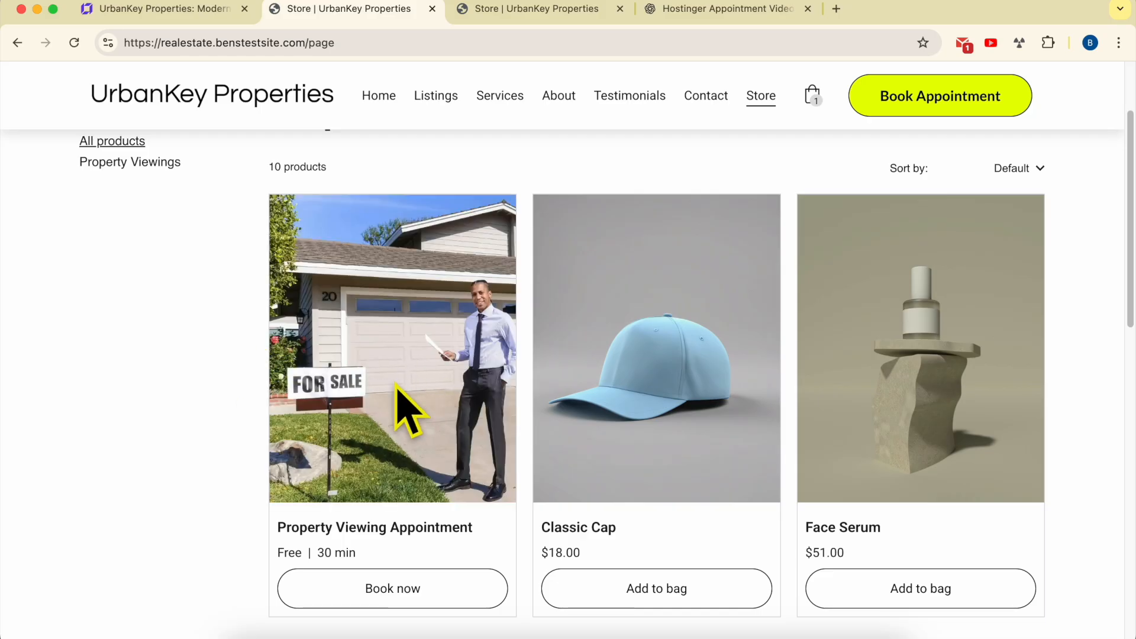
left_click(398, 335)
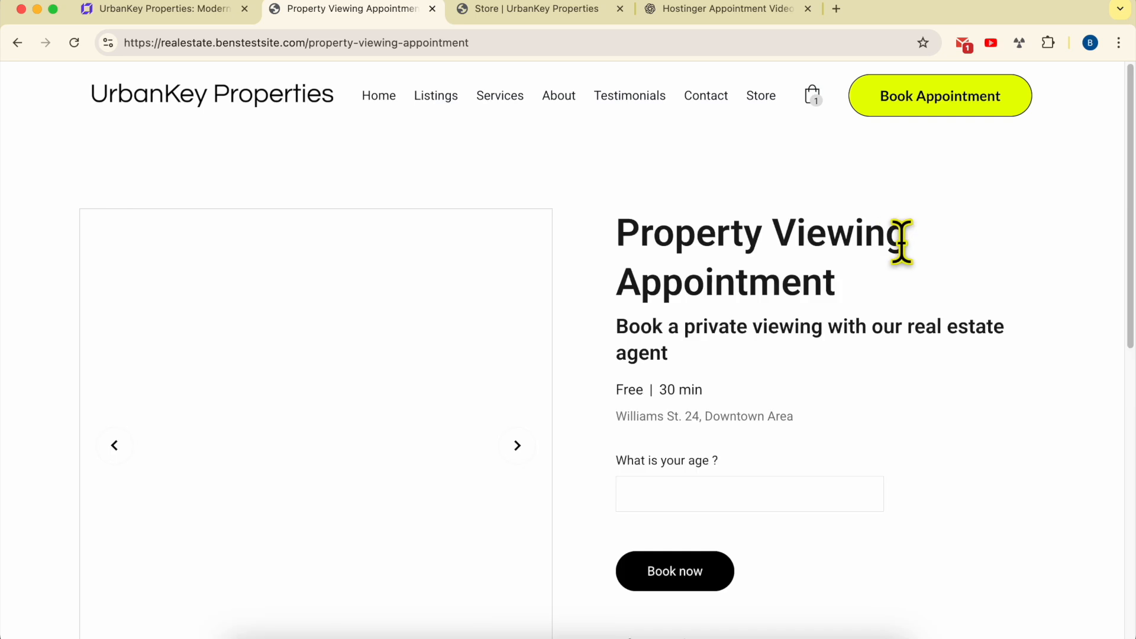
Step: Review the appointment page's title, subtitle, price, duration and location, and collapse the What to Bring section
triple_click(750, 237)
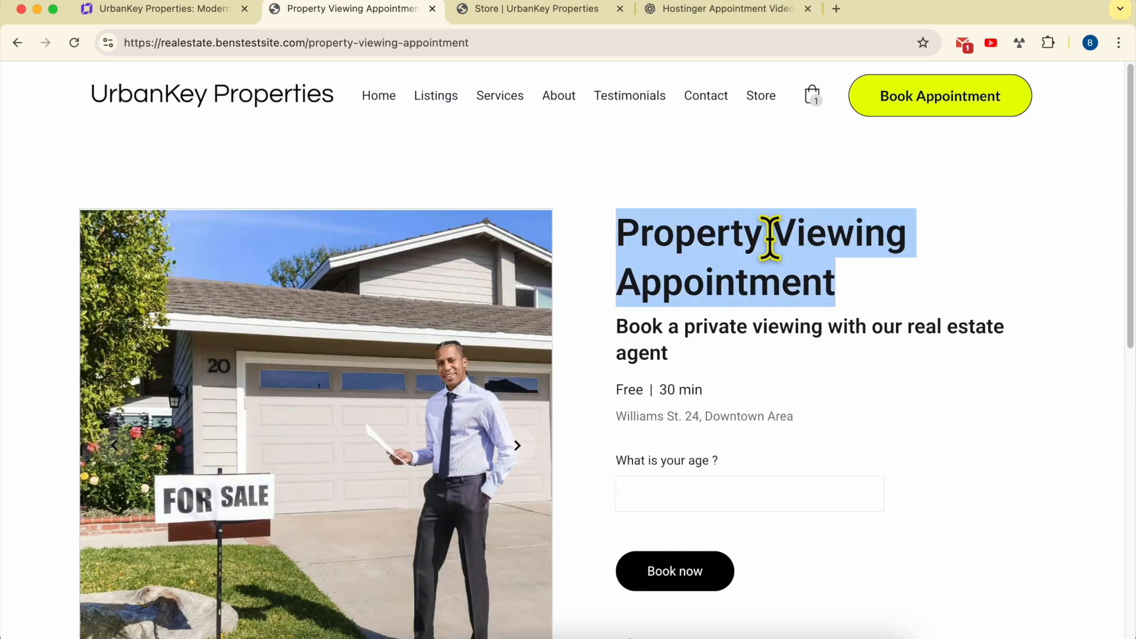
triple_click(718, 338)
double_click(636, 389)
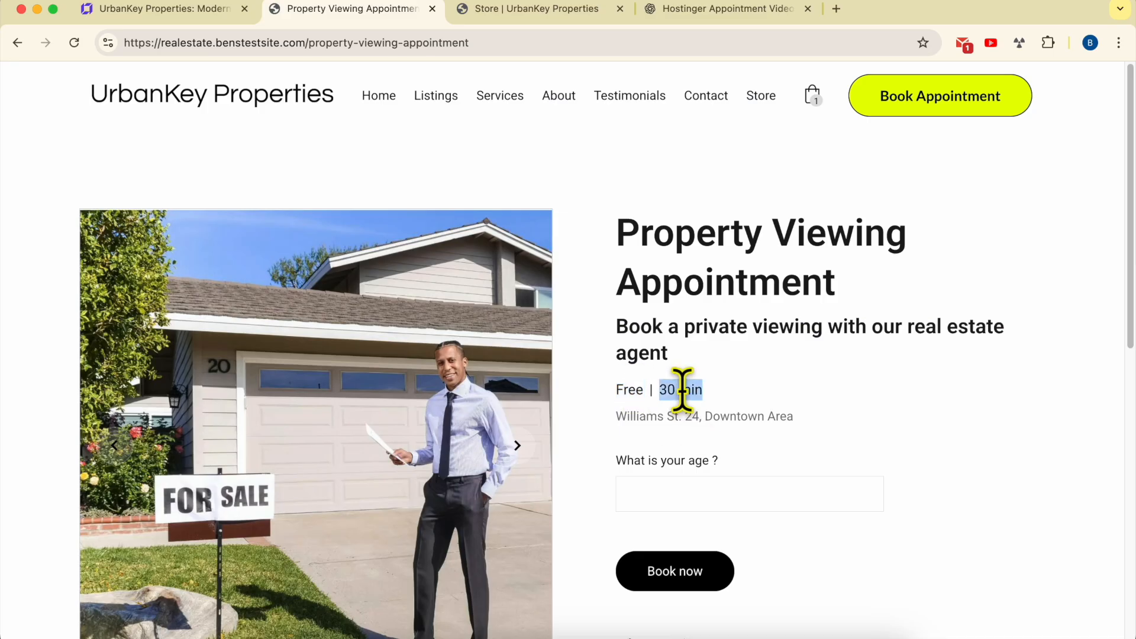
triple_click(700, 417)
scroll(845, 419, "down", 3)
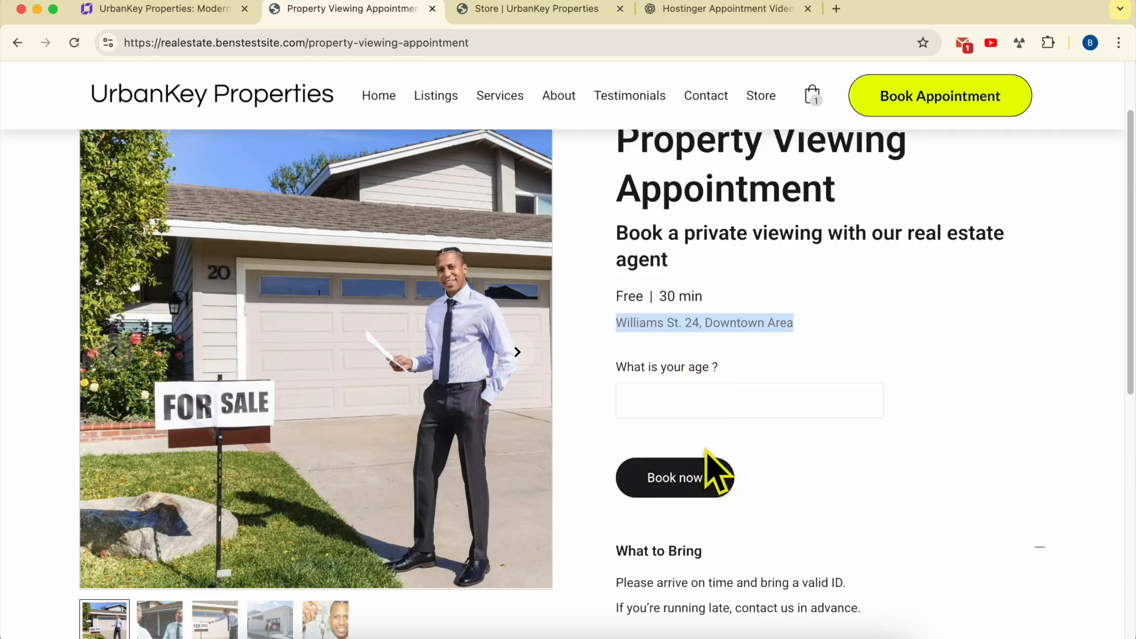
scroll(705, 456, "down", 6)
left_click(741, 363)
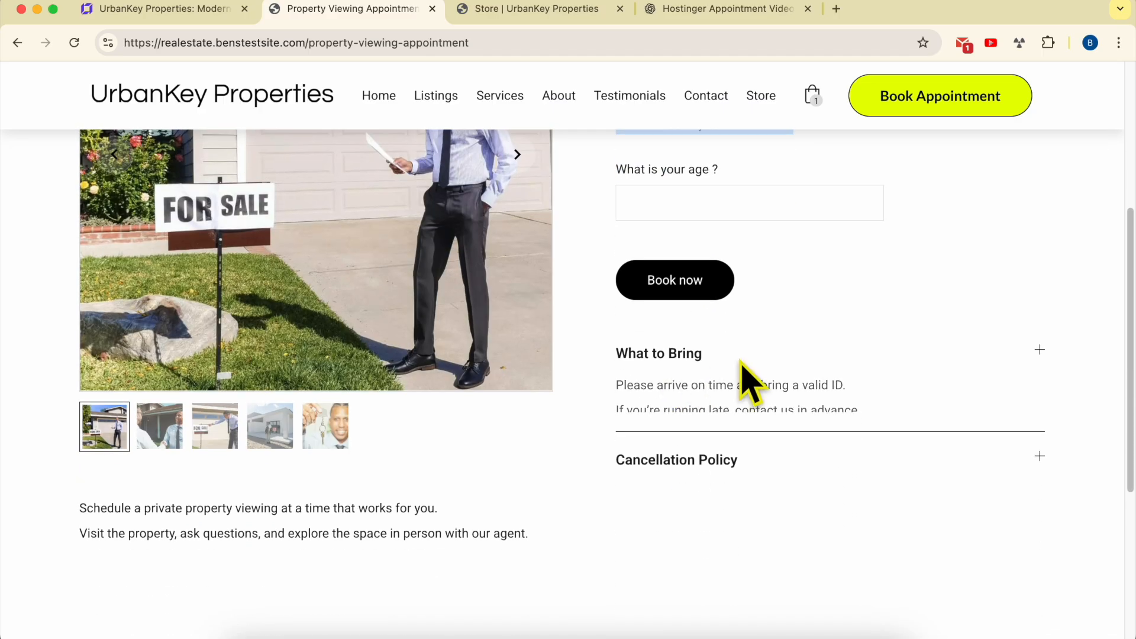
Step: Expand the Cancellation Policy section on the appointment page and review its text
left_click(746, 414)
scroll(749, 426, "down", 2)
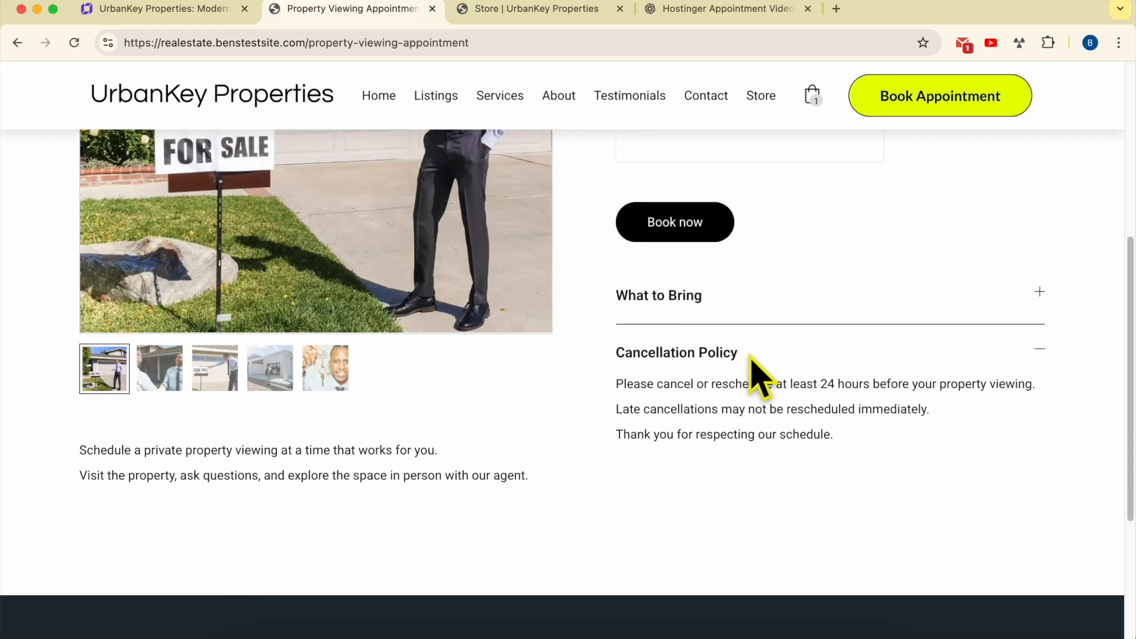
scroll(342, 432, "up", 10)
scroll(319, 468, "down", 7)
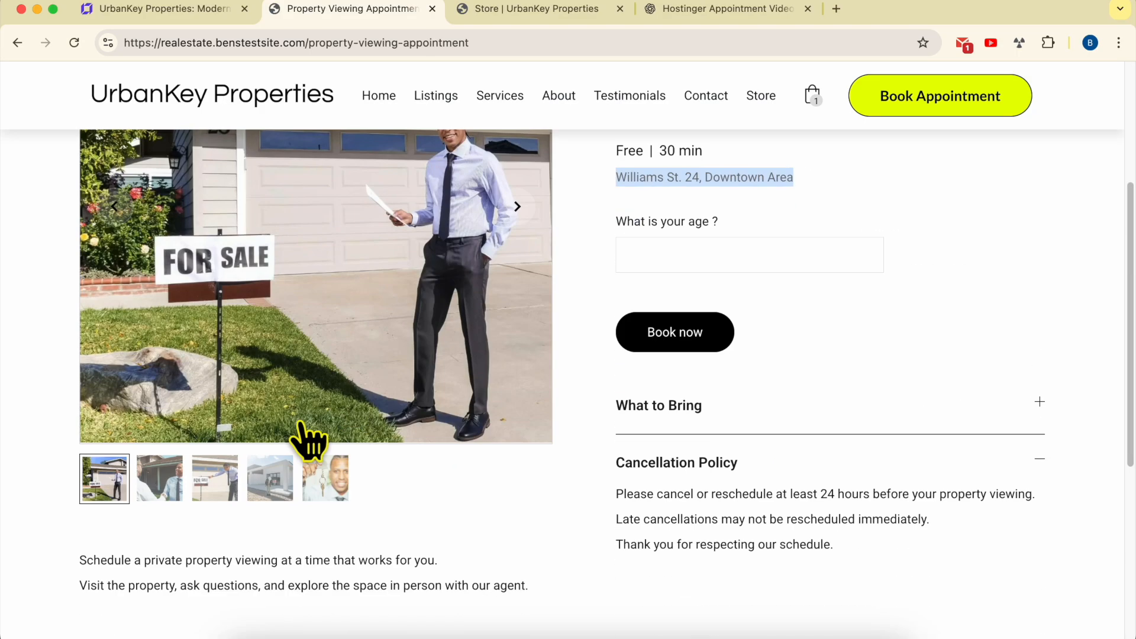
Step: Browse through all the photos in the appointment's image gallery
left_click(180, 488)
scroll(204, 473, "up", 3)
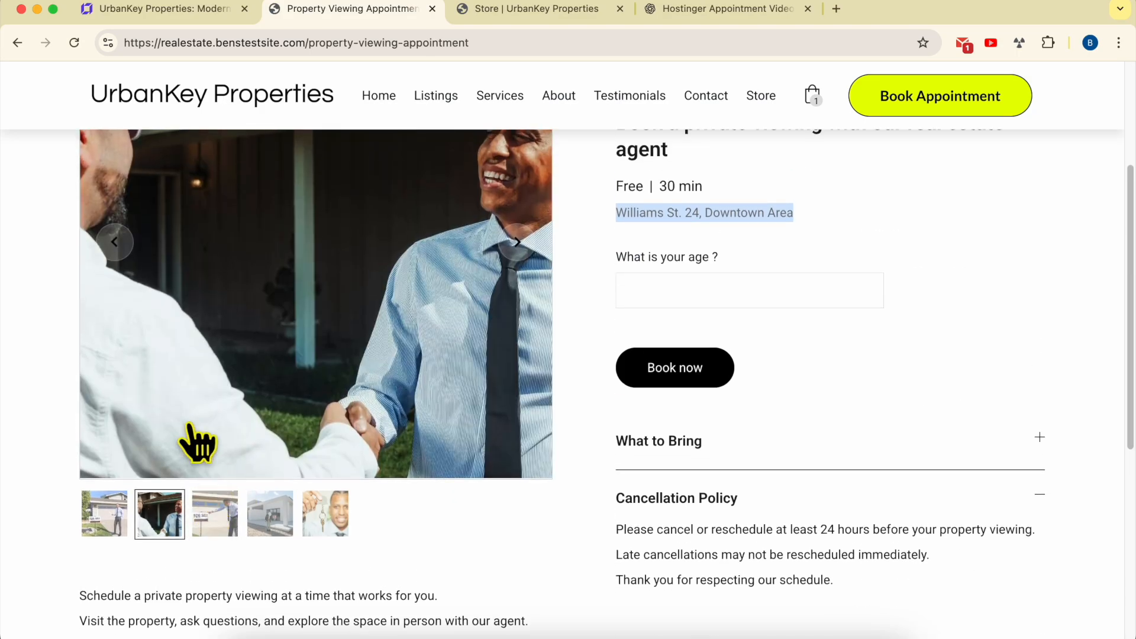
left_click(214, 569)
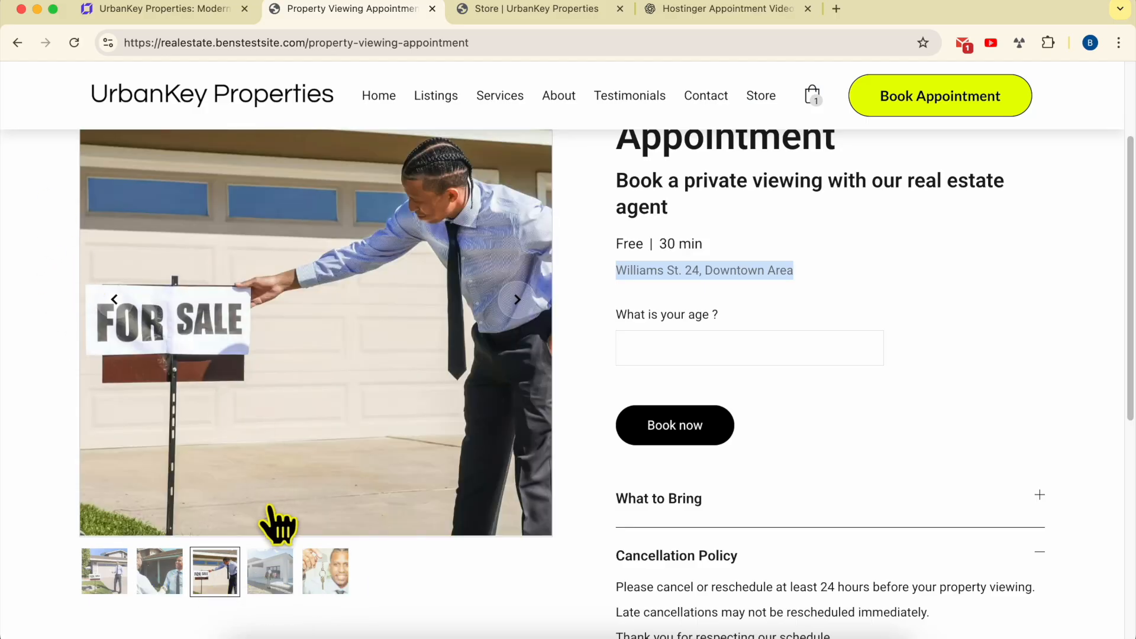
left_click(276, 571)
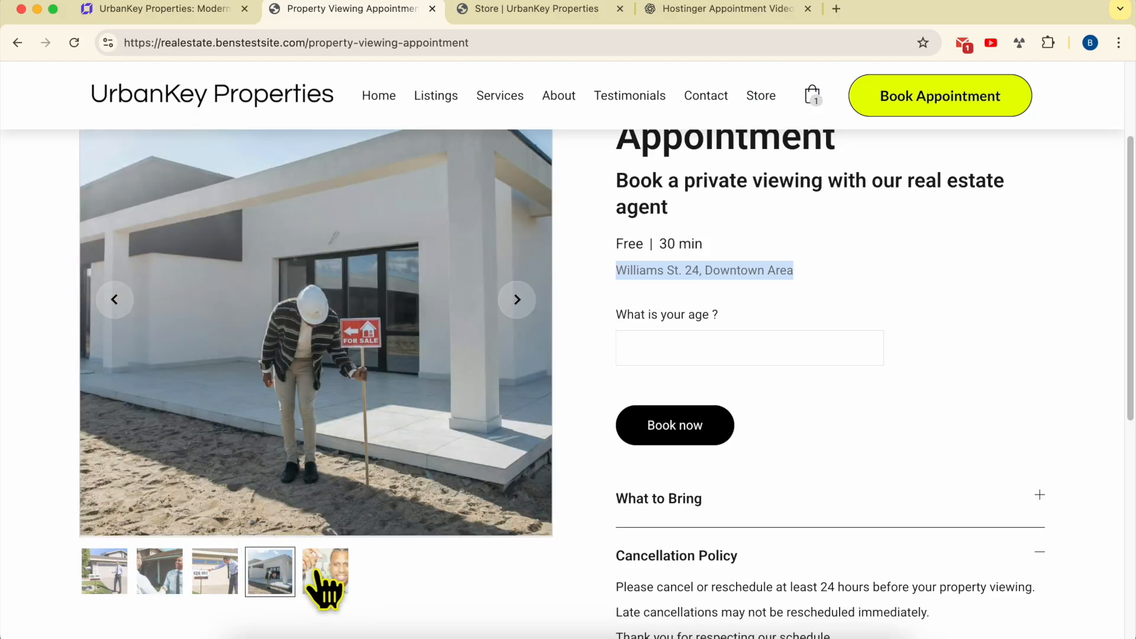
left_click(319, 574)
left_click(517, 299)
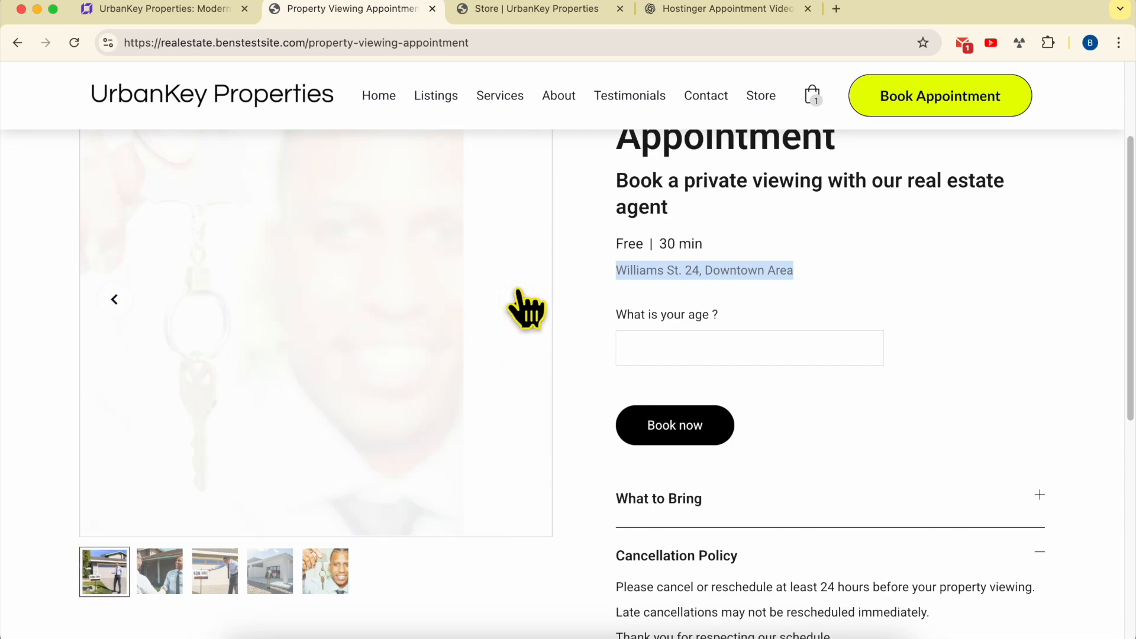
left_click(525, 306)
left_click(525, 307)
Step: Read the appointment description below the photo gallery
scroll(520, 320, "down", 3)
scroll(507, 320, "down", 2)
triple_click(287, 436)
triple_click(297, 460)
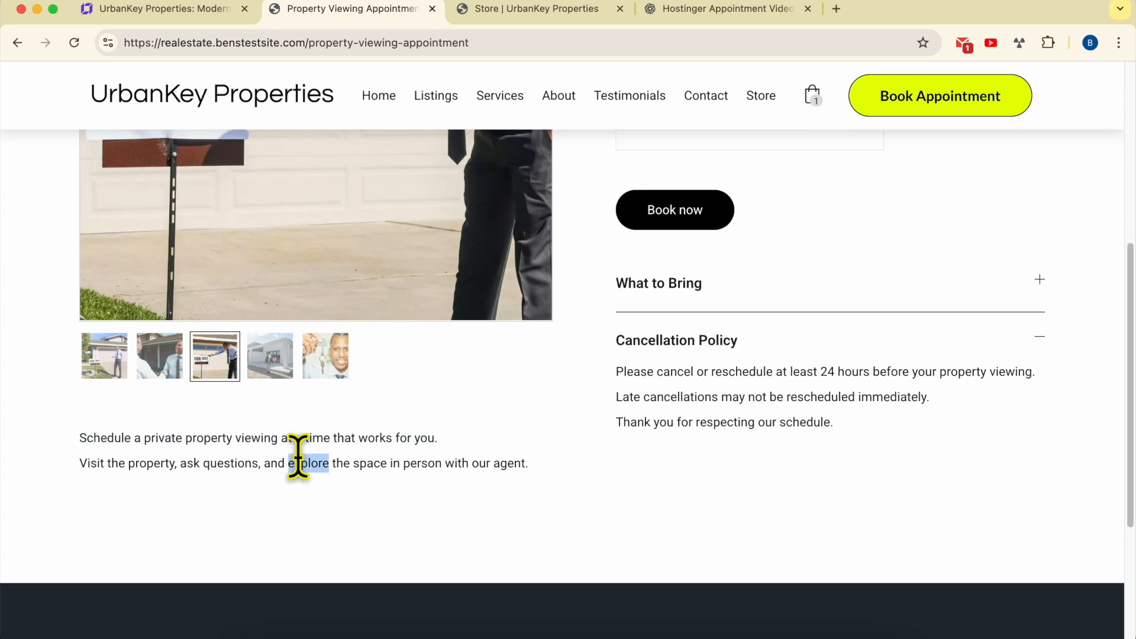
triple_click(295, 436)
double_click(299, 460)
Step: Start booking the appointment and review its duration, location, What to Bring and Cancellation Policy details in the booking dialog
scroll(709, 413, "up", 5)
left_click(705, 408)
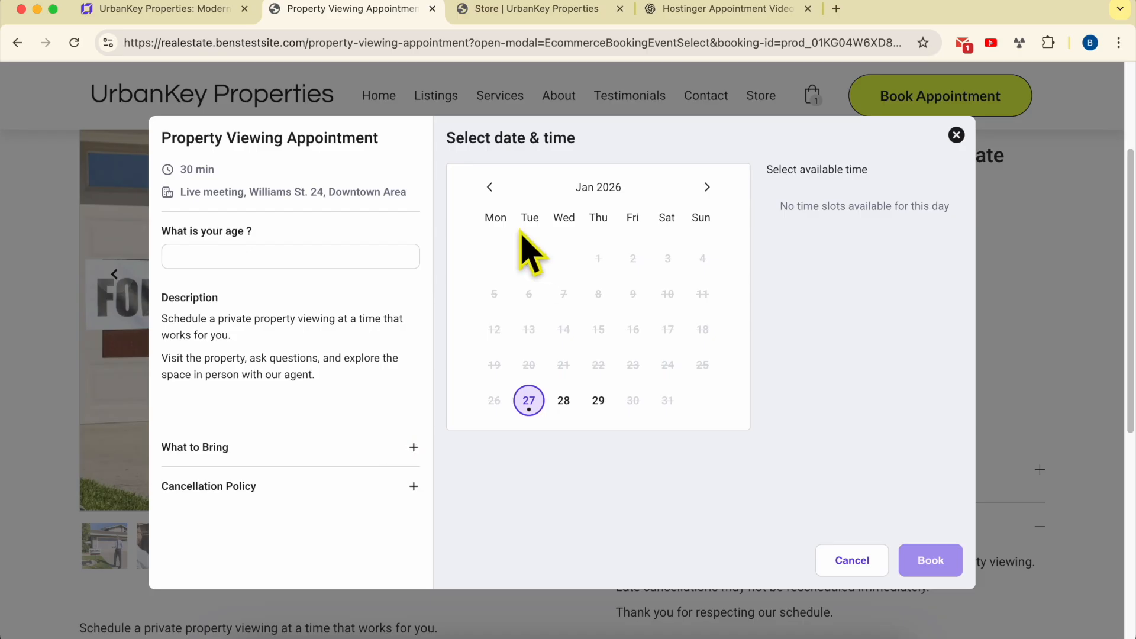
triple_click(210, 190)
triple_click(199, 169)
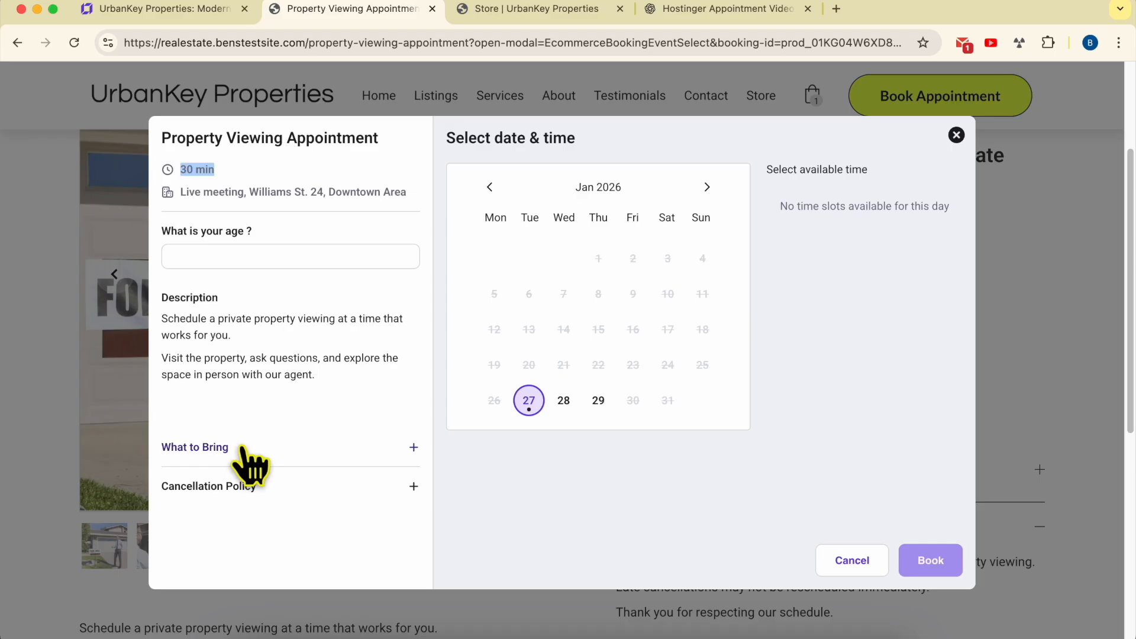
left_click(247, 449)
left_click(260, 560)
scroll(310, 492, "down", 1)
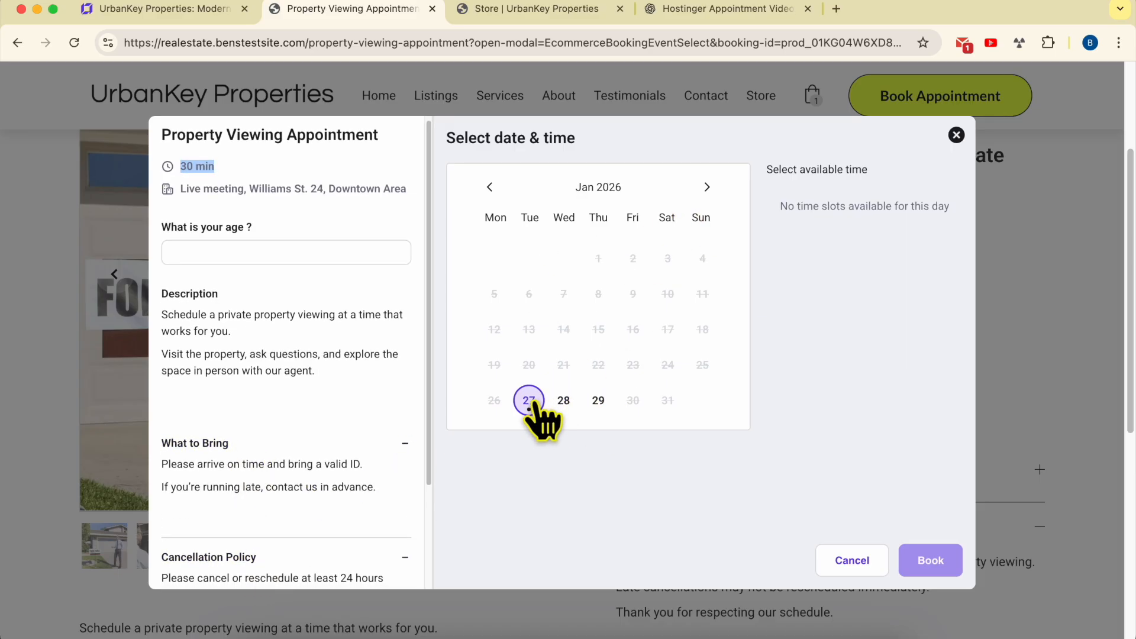
Step: Check January 27 for time slots, select January 28, 2026 instead, and look through that day's available times
left_click(532, 403)
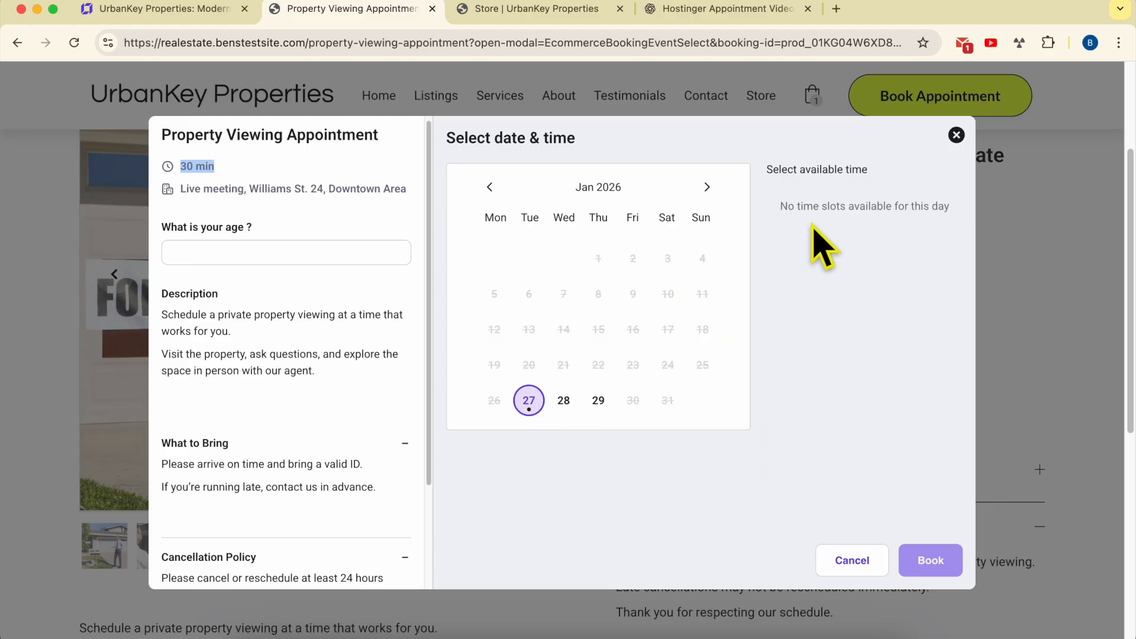
left_click(567, 396)
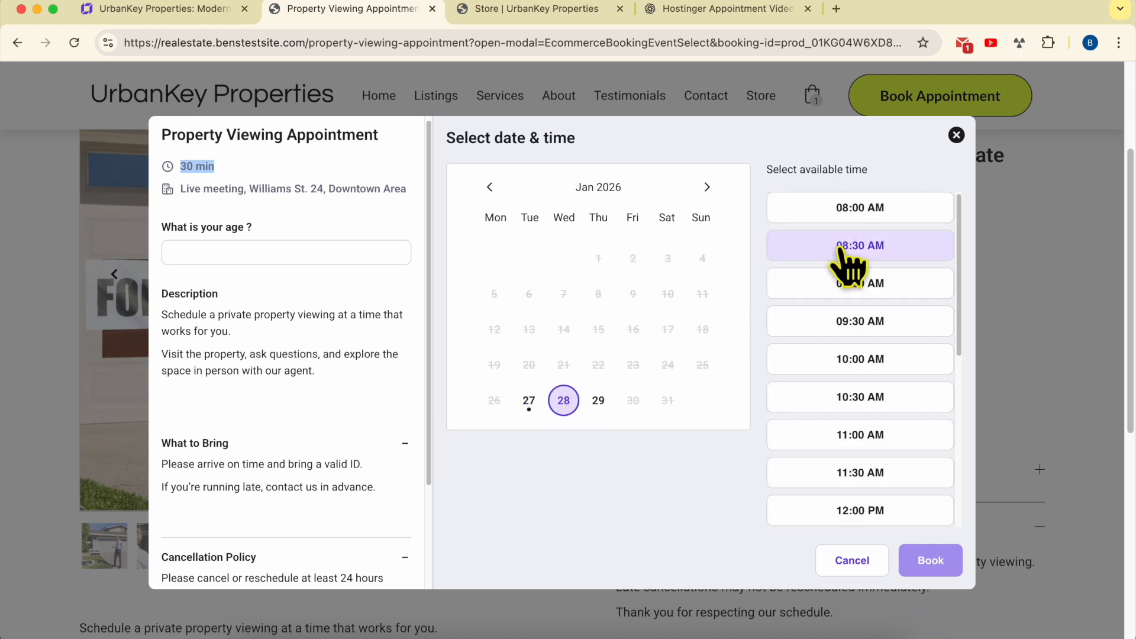
scroll(870, 398, "down", 5)
scroll(874, 387, "down", 1)
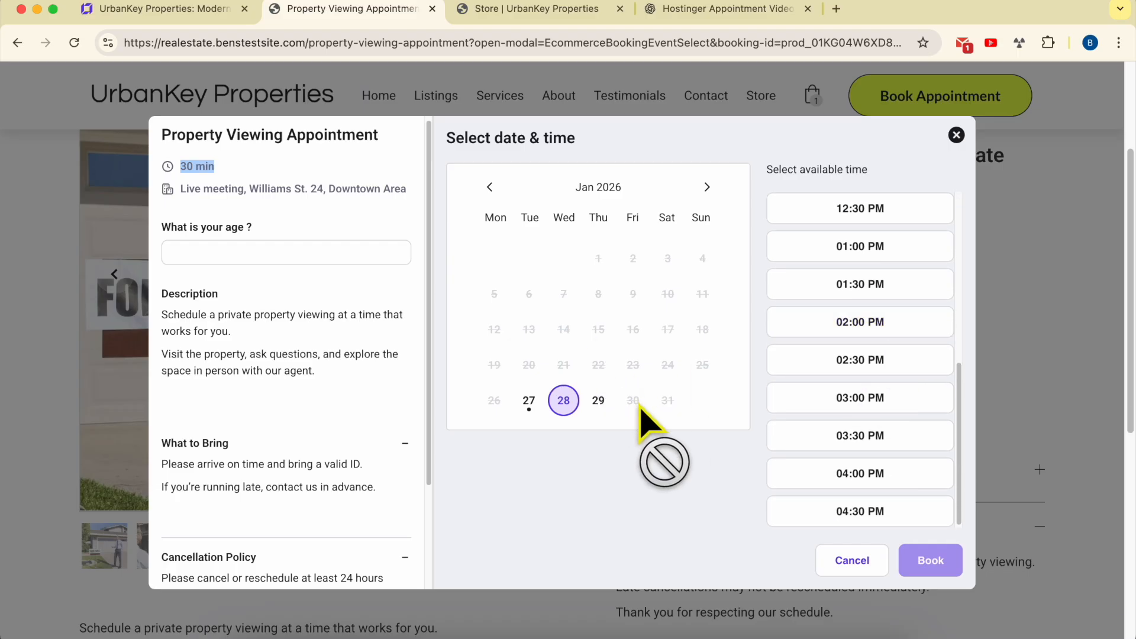
Step: Check the available dates in February 2026, return to January, and book the 01:00 PM slot on January 28
left_click(707, 187)
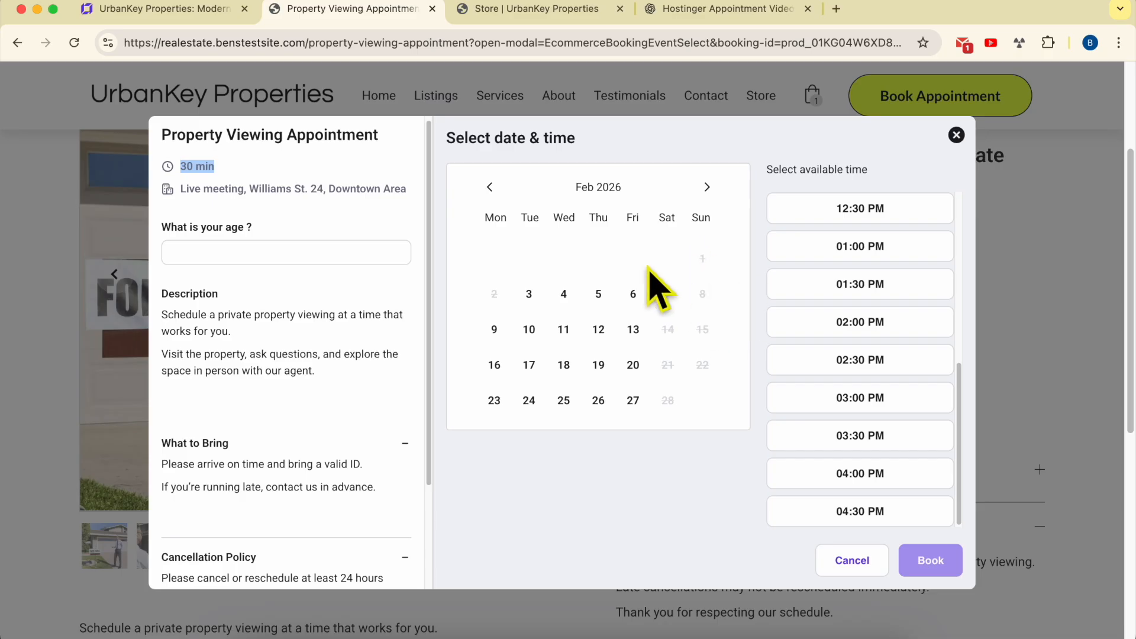
left_click(495, 187)
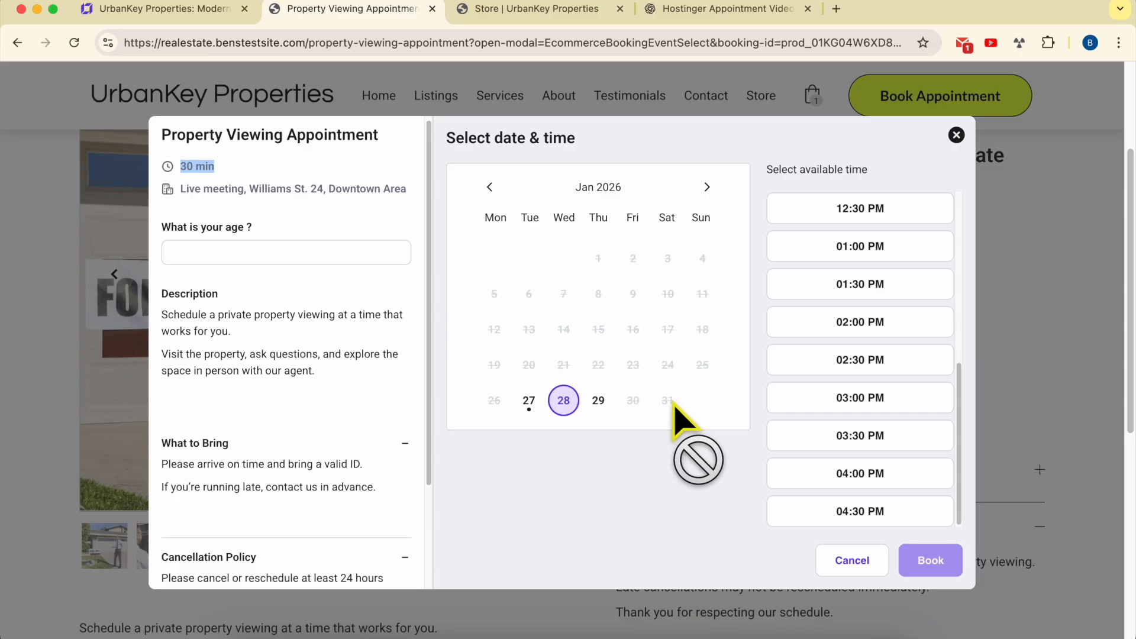
left_click(874, 250)
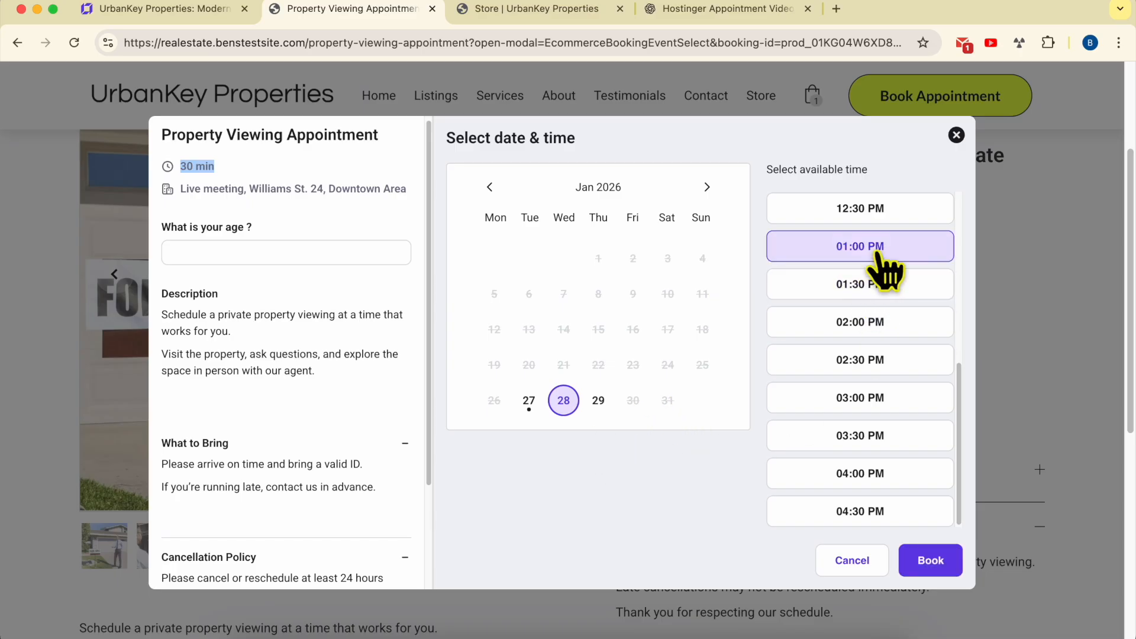
left_click(930, 562)
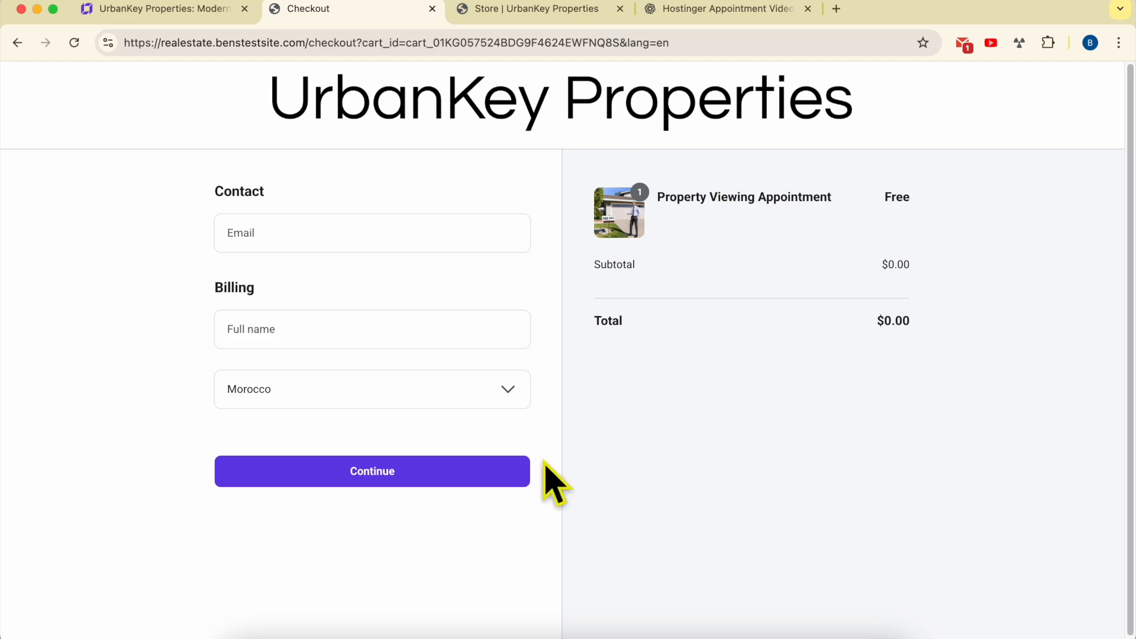
Step: Fill in the contact's email and full name at checkout, and continue to complete the booking
scroll(545, 460, "down", 1)
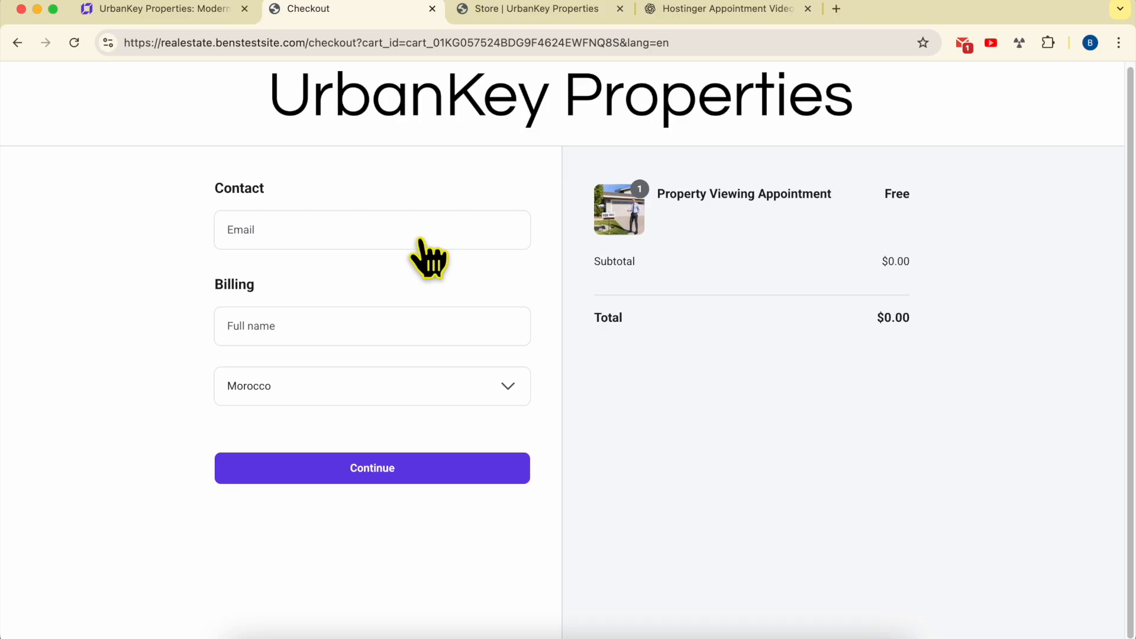
left_click(285, 229)
left_click(352, 271)
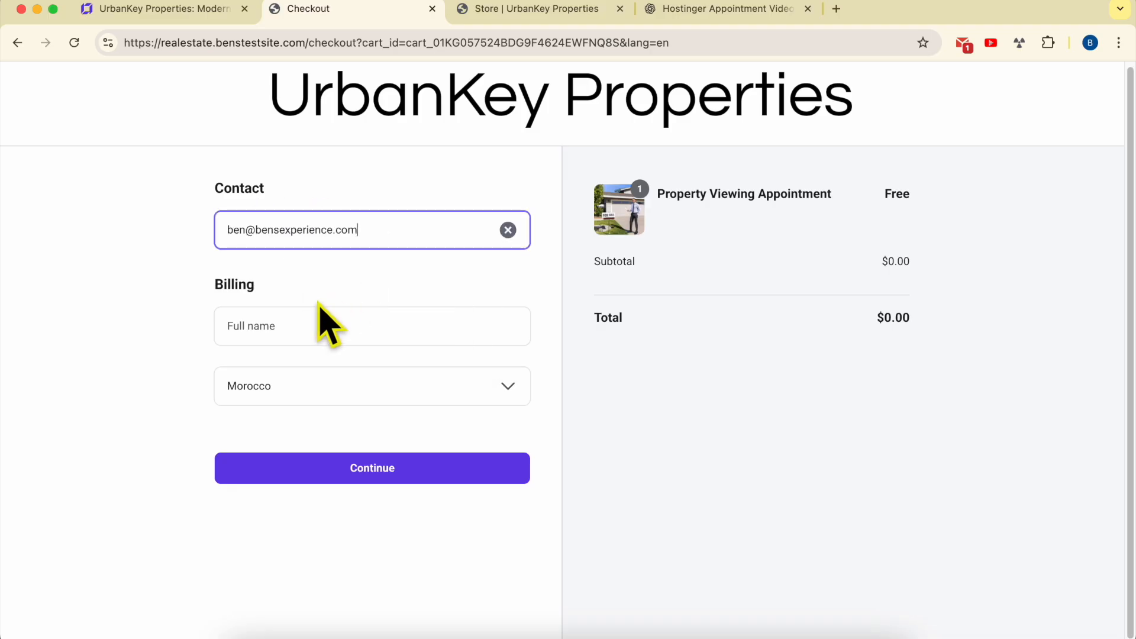
left_click(320, 324)
left_click(330, 371)
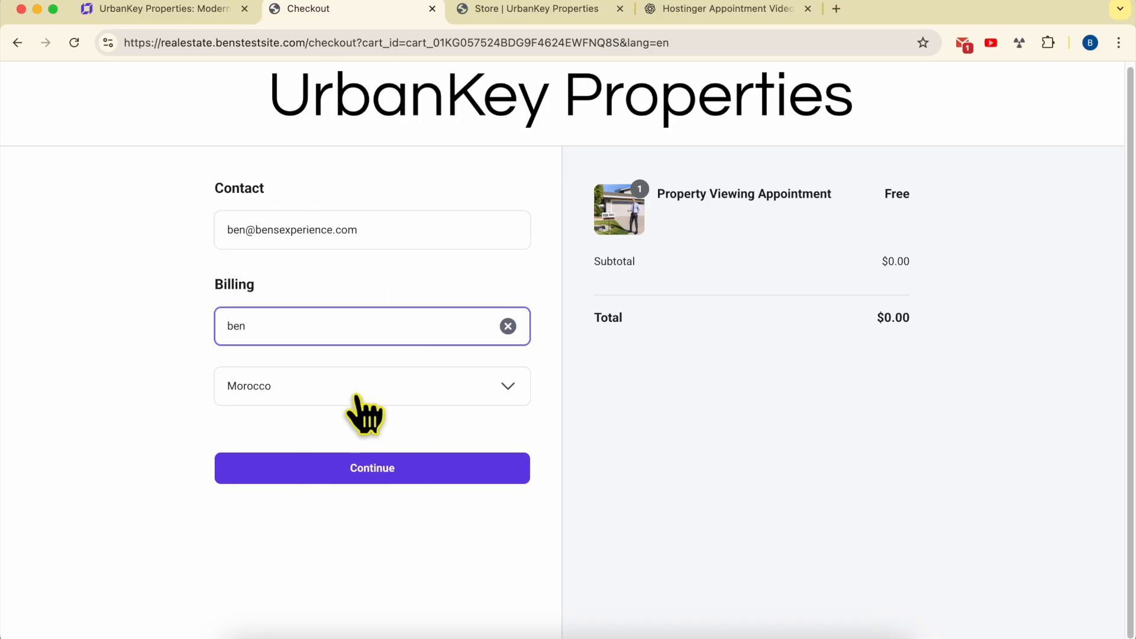
left_click(453, 469)
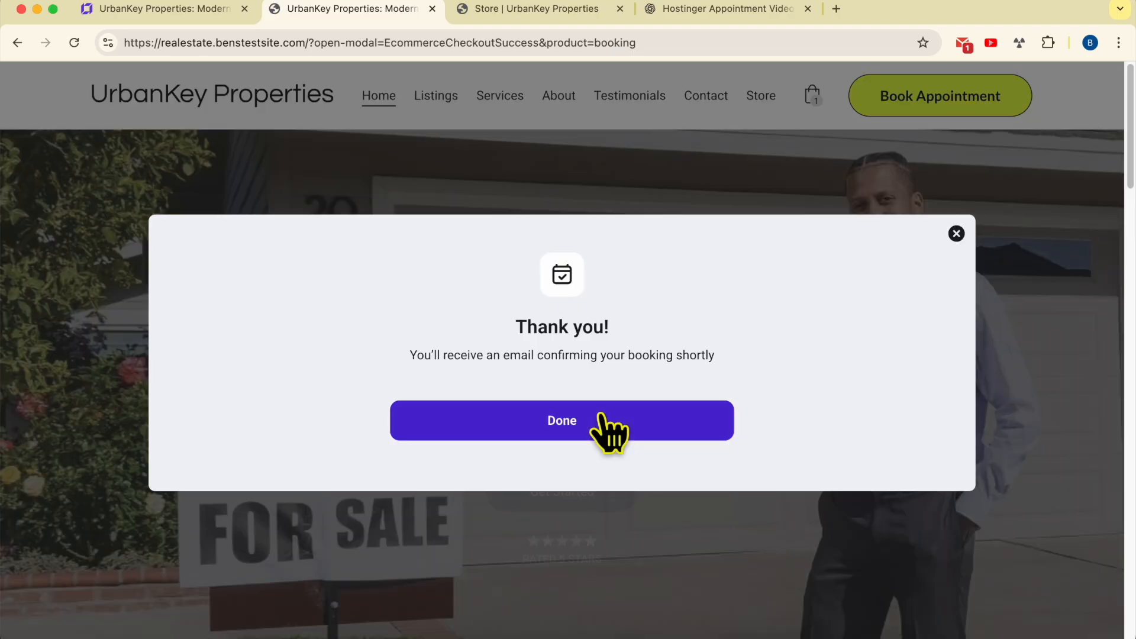
Step: Read the booking confirmation message and close it
left_click_drag(393, 360, 722, 358)
left_click(769, 370)
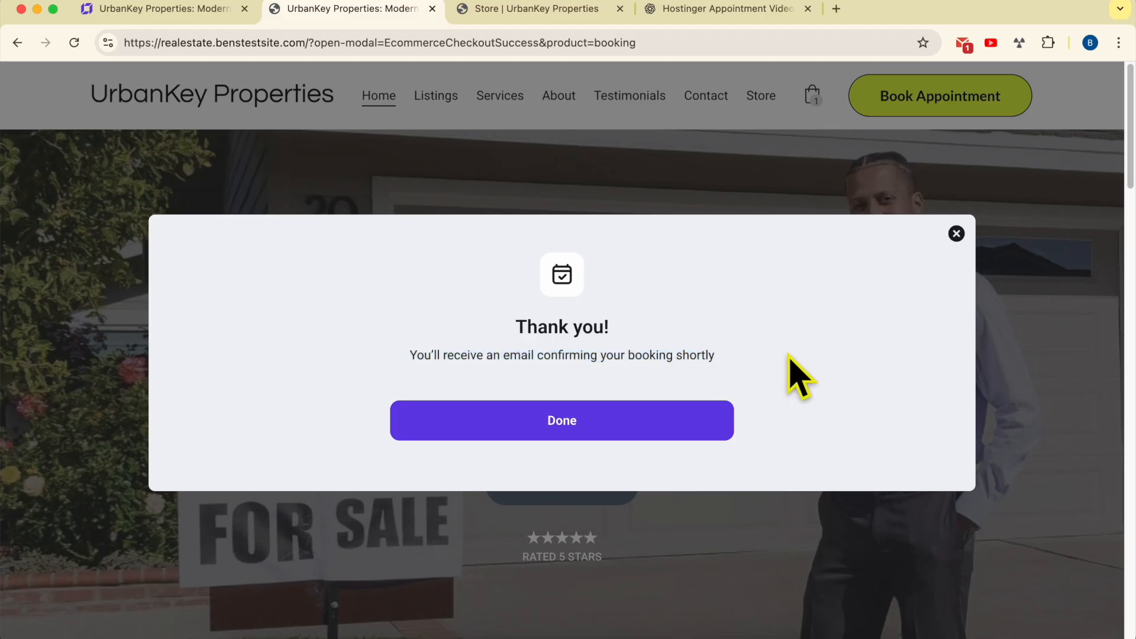
left_click(615, 431)
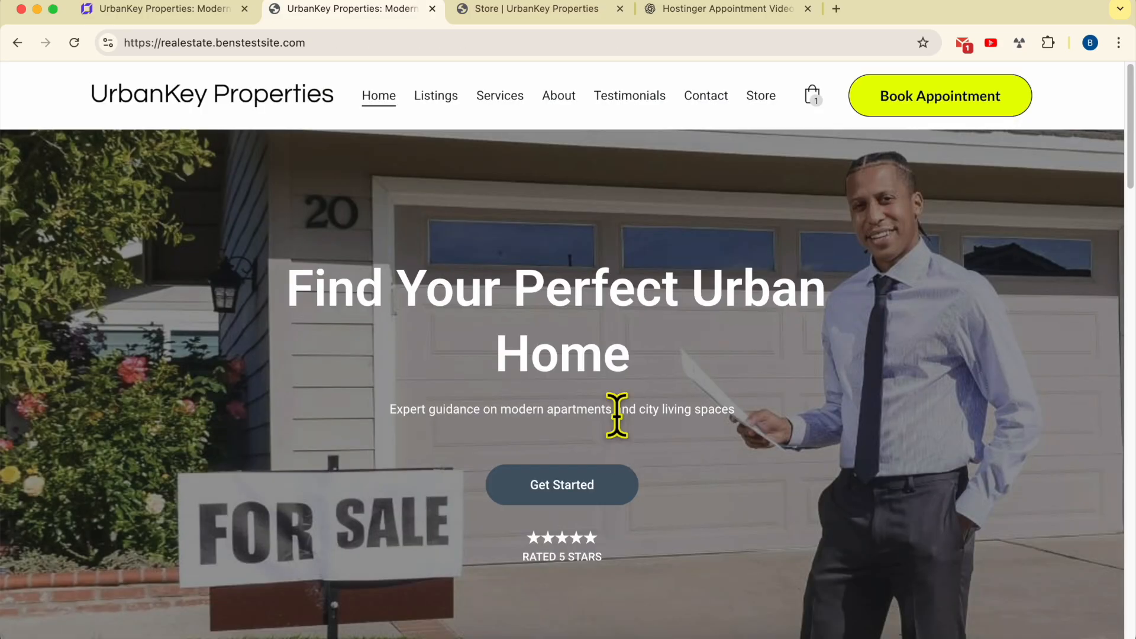
Step: Switch back to the website builder, open the Store manager, and view the store's orders
left_click(208, 33)
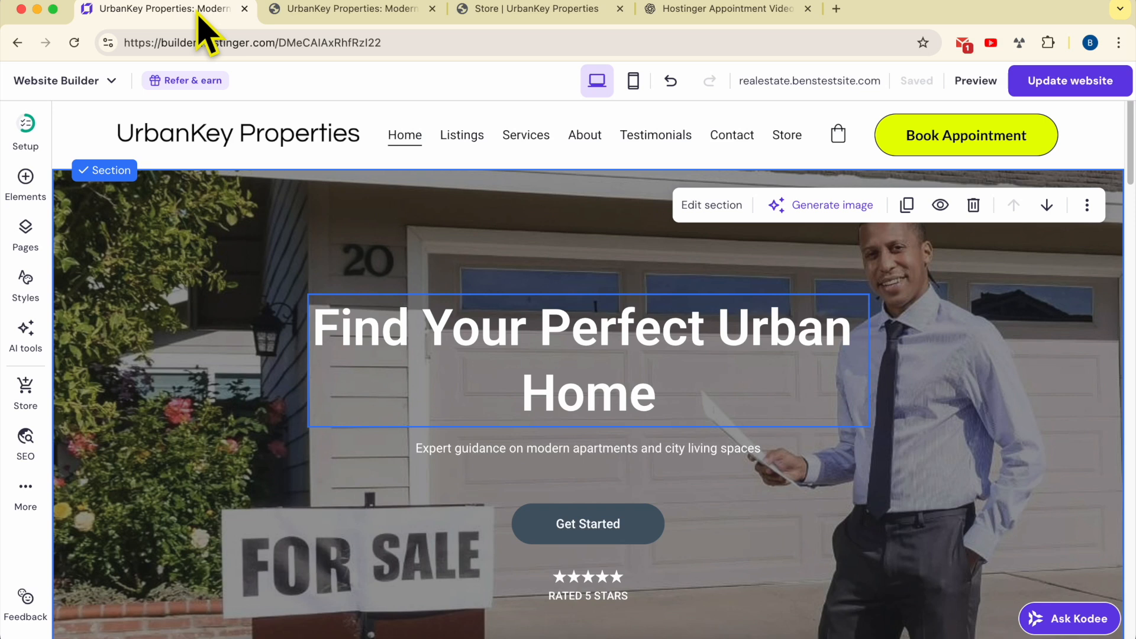
left_click(83, 79)
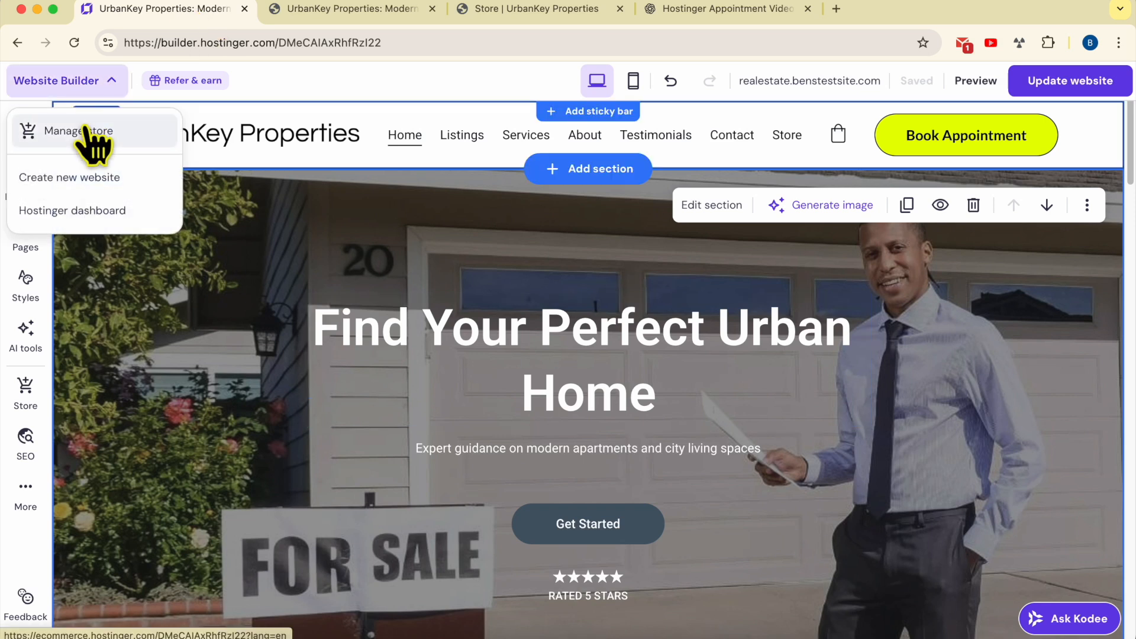
left_click(85, 130)
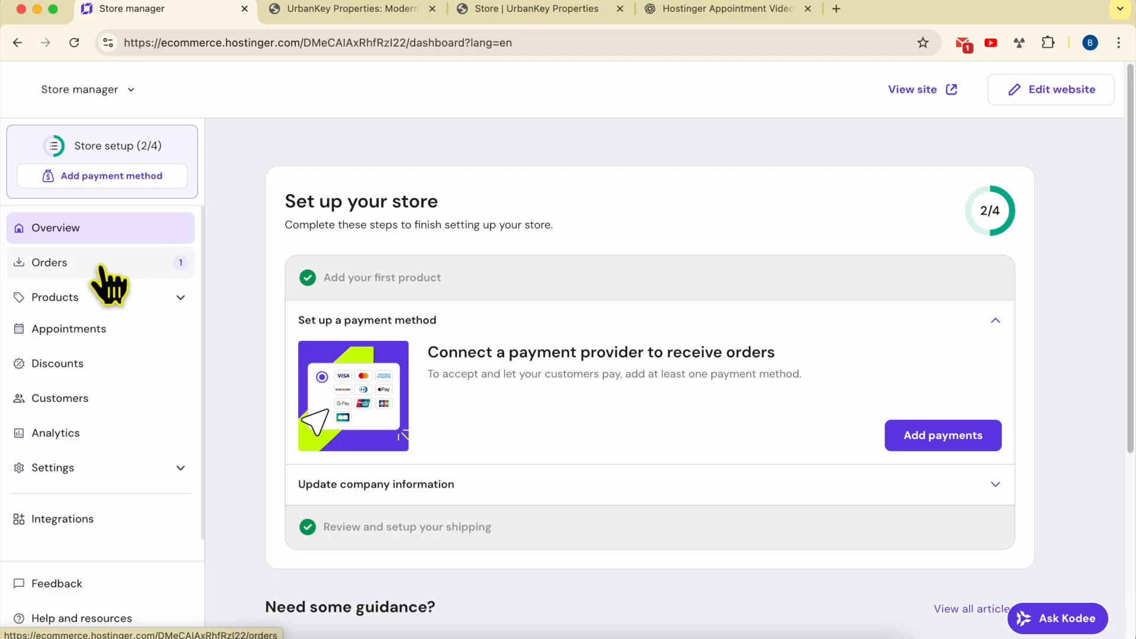
left_click(107, 278)
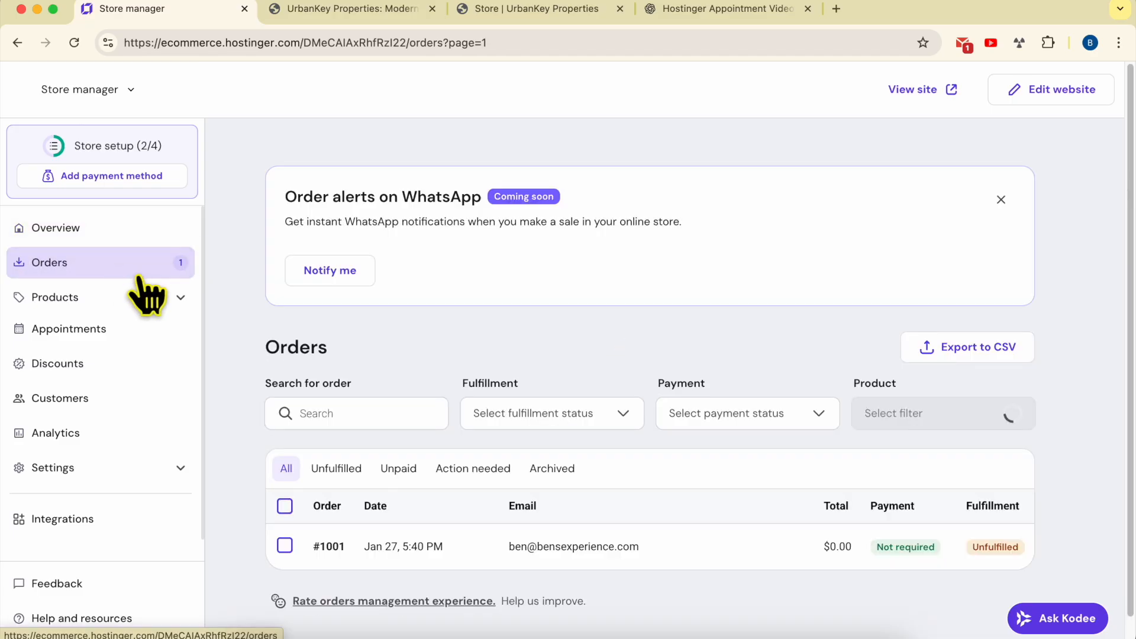
scroll(608, 551, "down", 1)
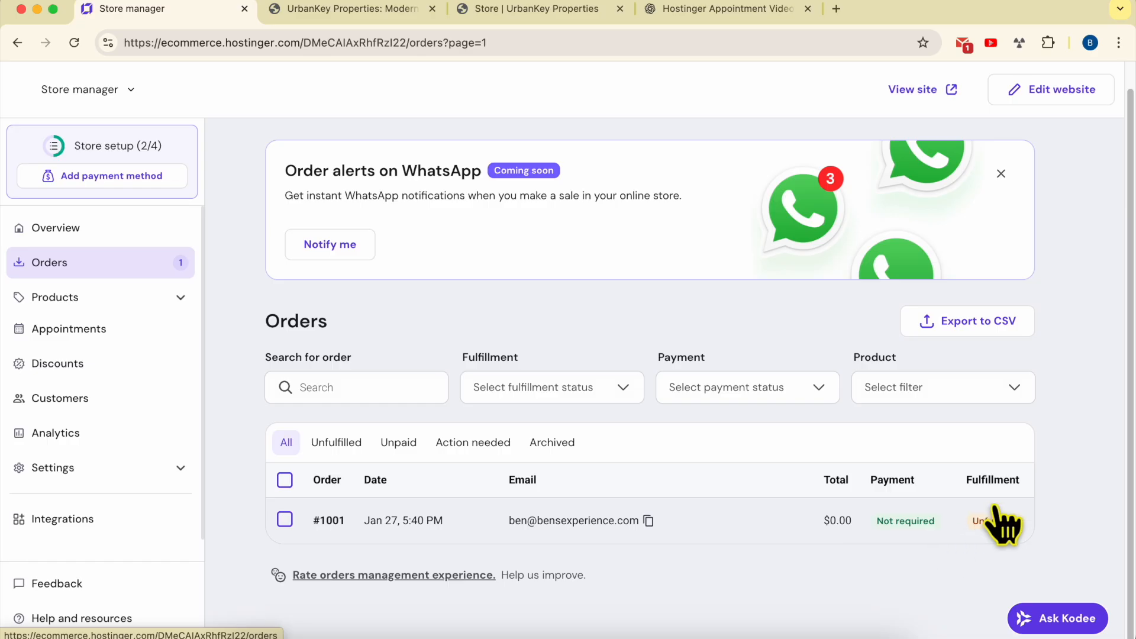
Step: Open the newly placed booking order and review its appointment, customer and payment details
left_click(470, 524)
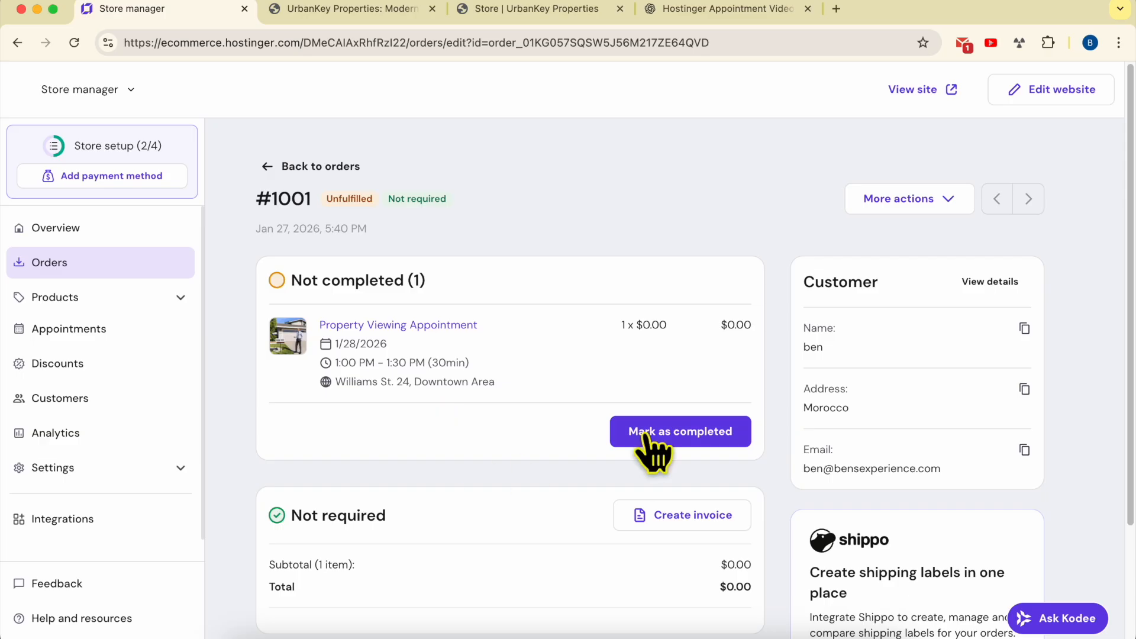
double_click(831, 278)
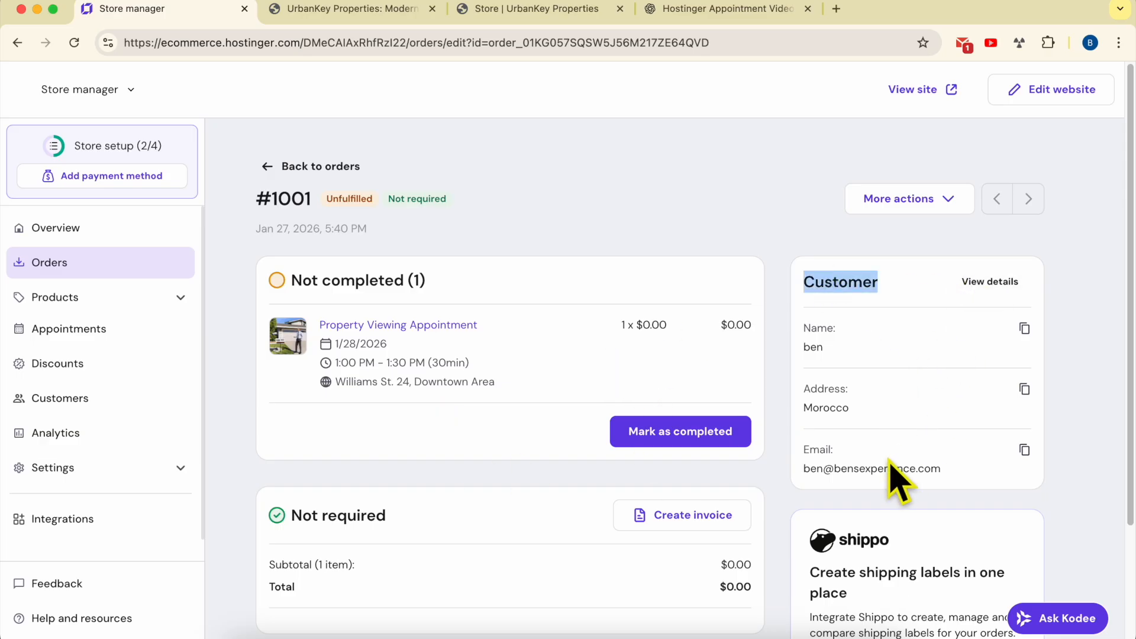
scroll(953, 467, "down", 3)
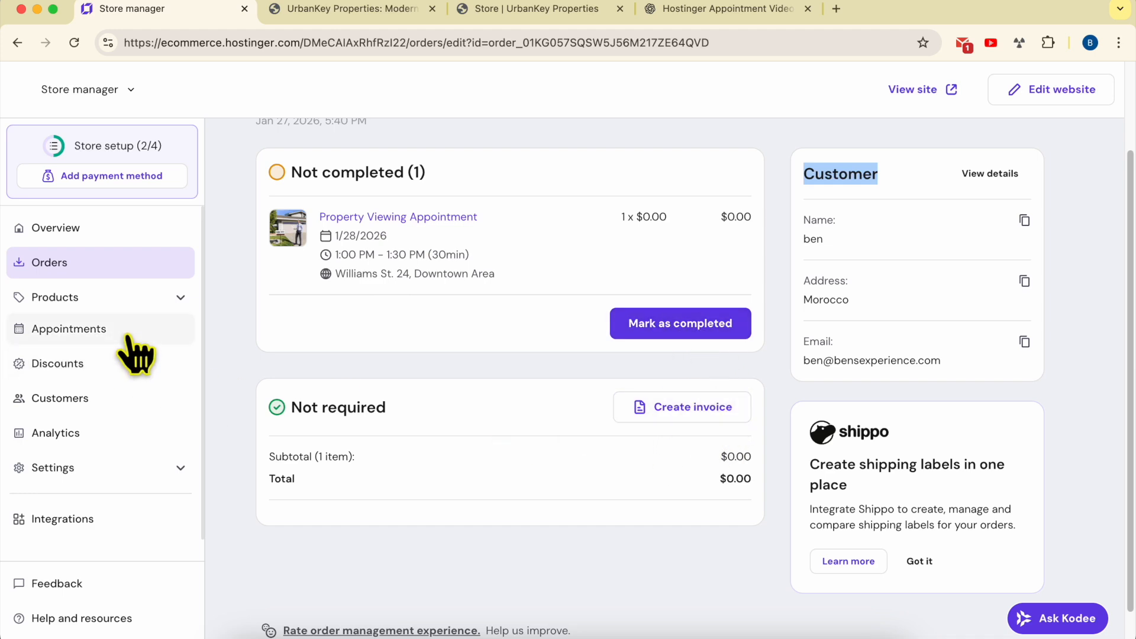
Step: Open the Appointments overview and check both the upcoming and the past bookings
left_click(134, 354)
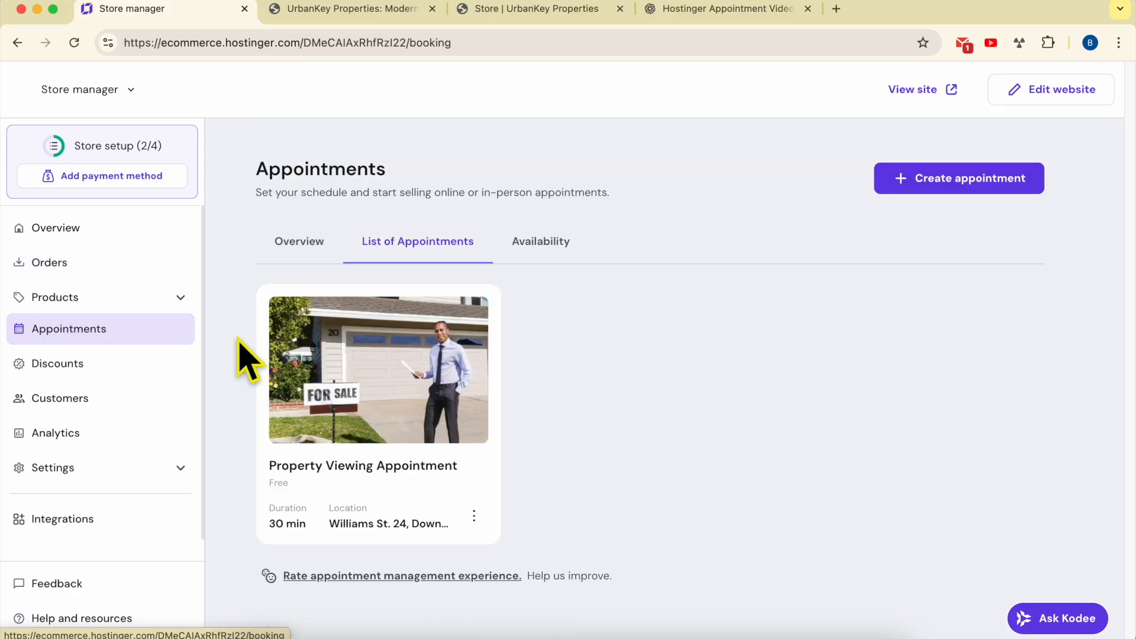
left_click(314, 253)
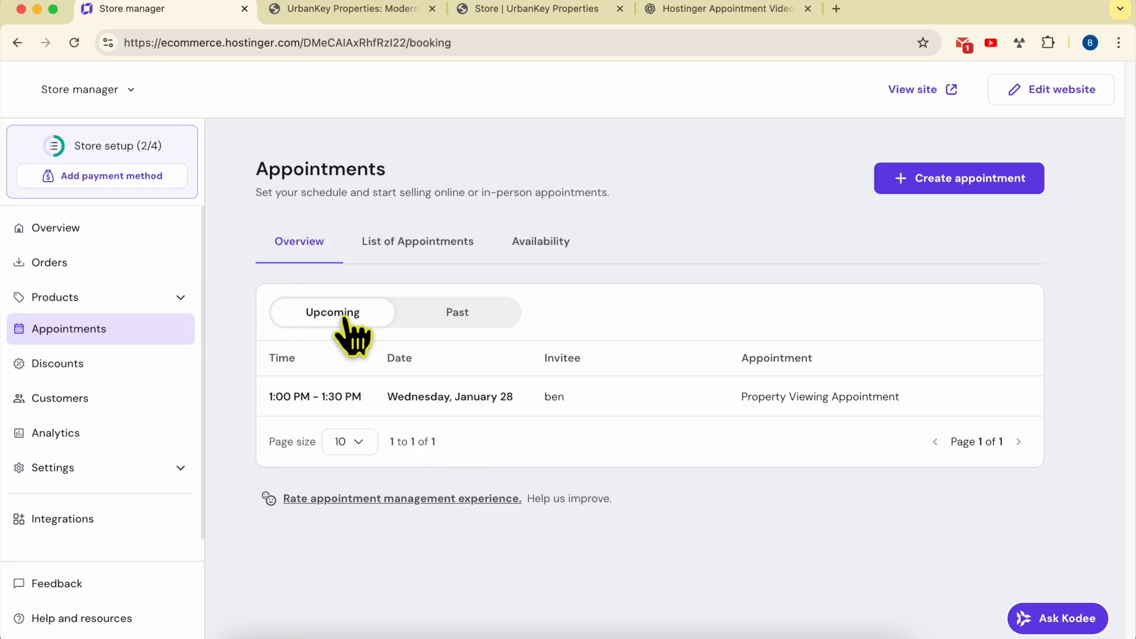
left_click(456, 320)
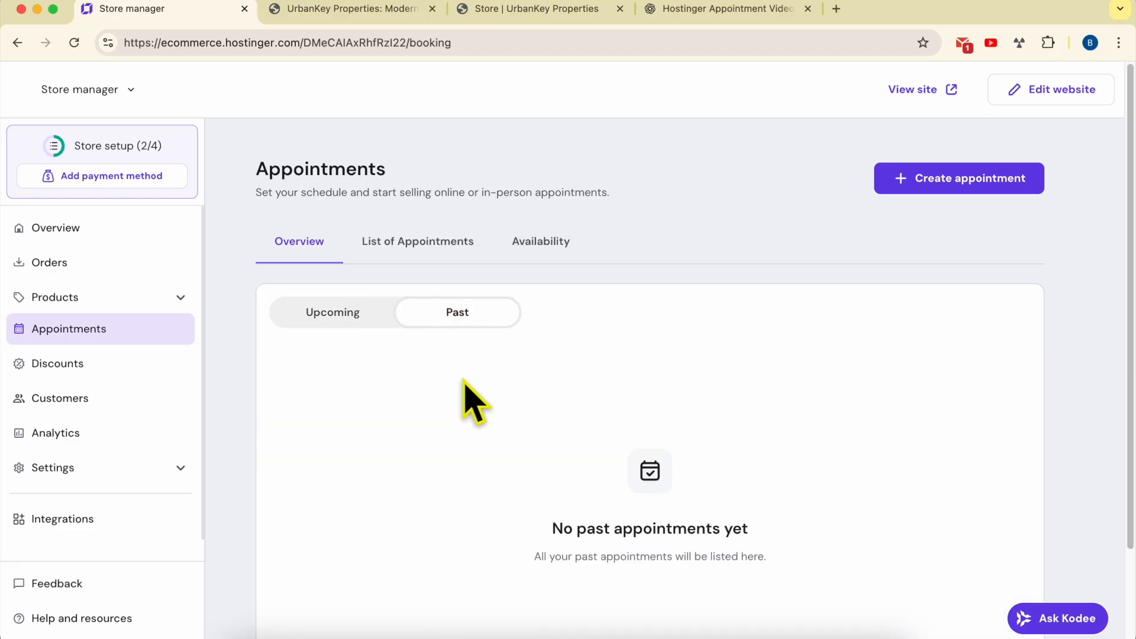
left_click(349, 319)
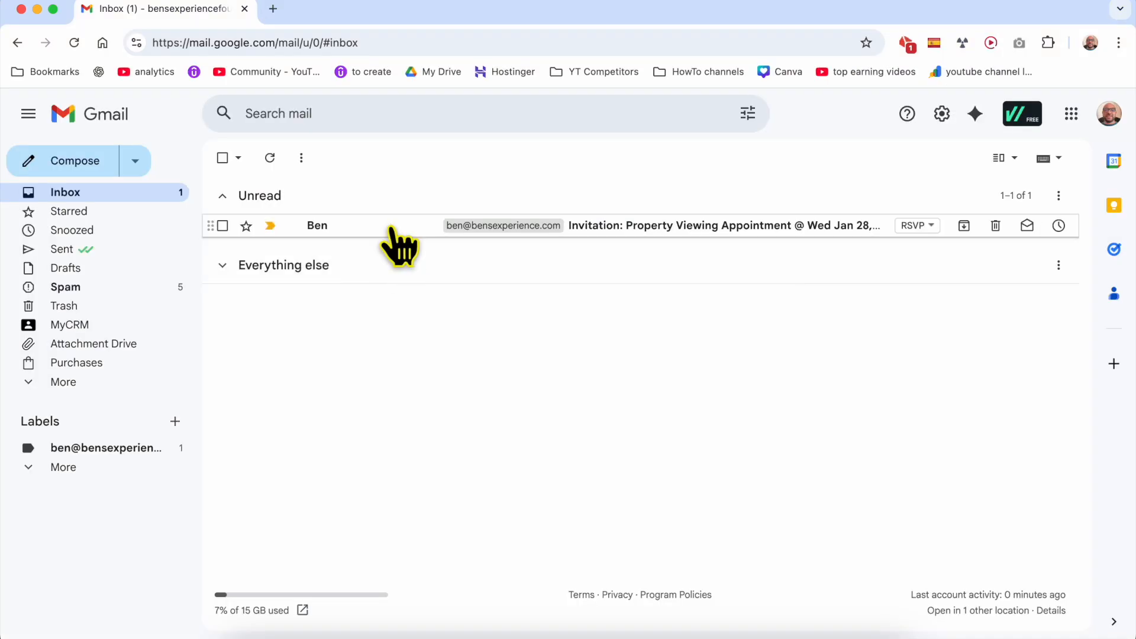
Step: Open the Property Viewing Appointment invitation email and read its subject line and event summary
left_click(401, 228)
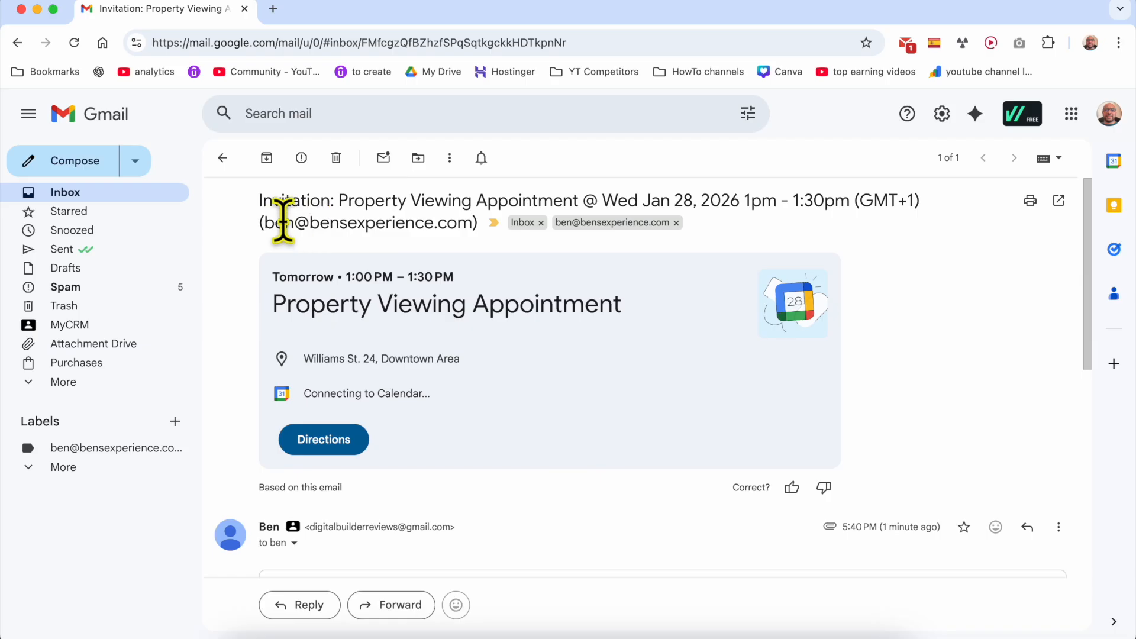
left_click_drag(259, 201, 829, 197)
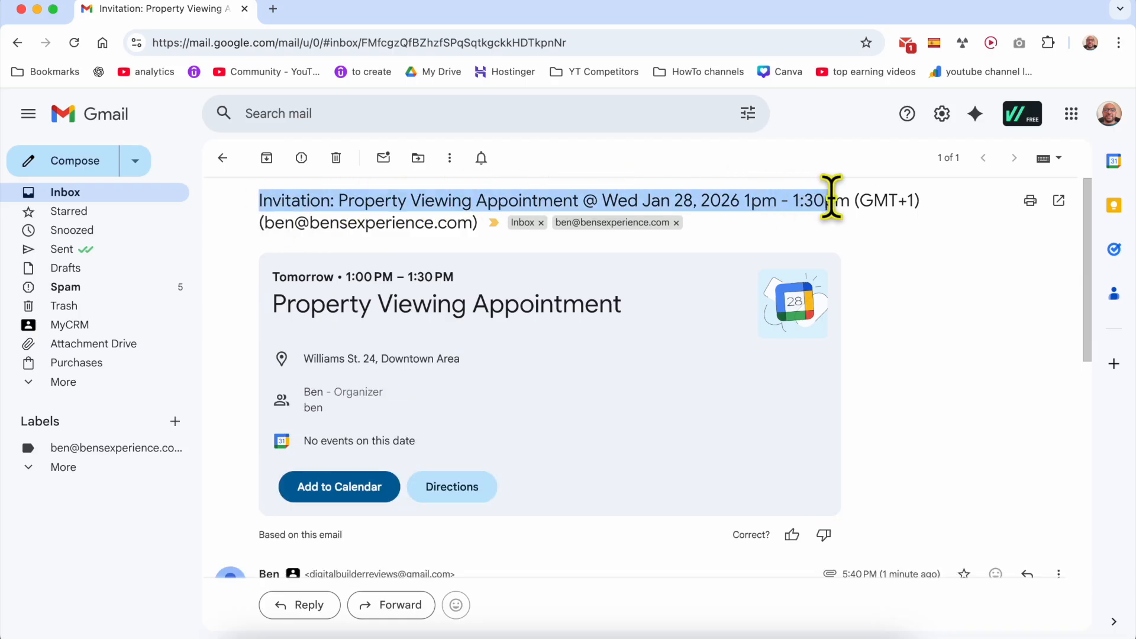
scroll(525, 413, "down", 6)
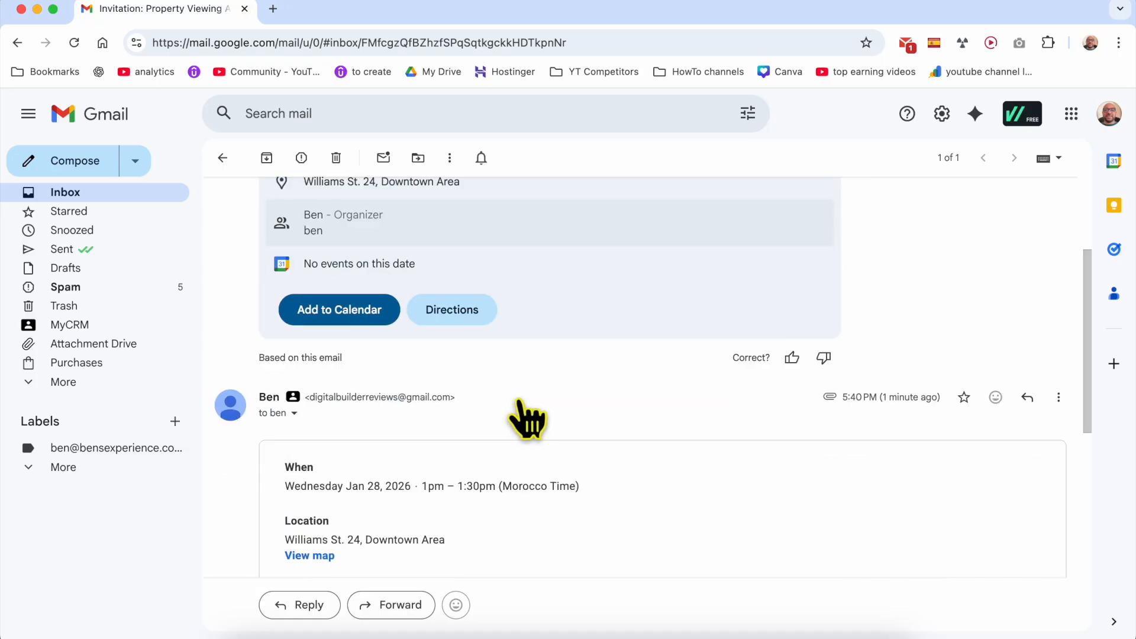
scroll(497, 435, "down", 3)
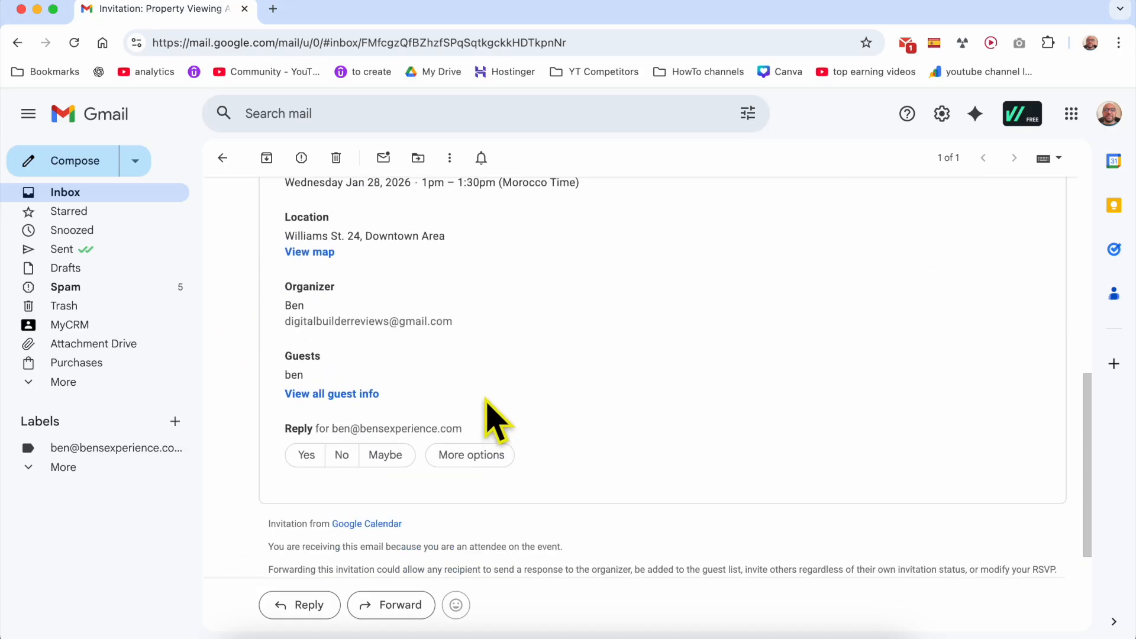
Step: Check the date, location, organizer and guest details in the invitation, its attachment, and the event summary
scroll(489, 418, "up", 2)
left_click_drag(278, 278, 355, 272)
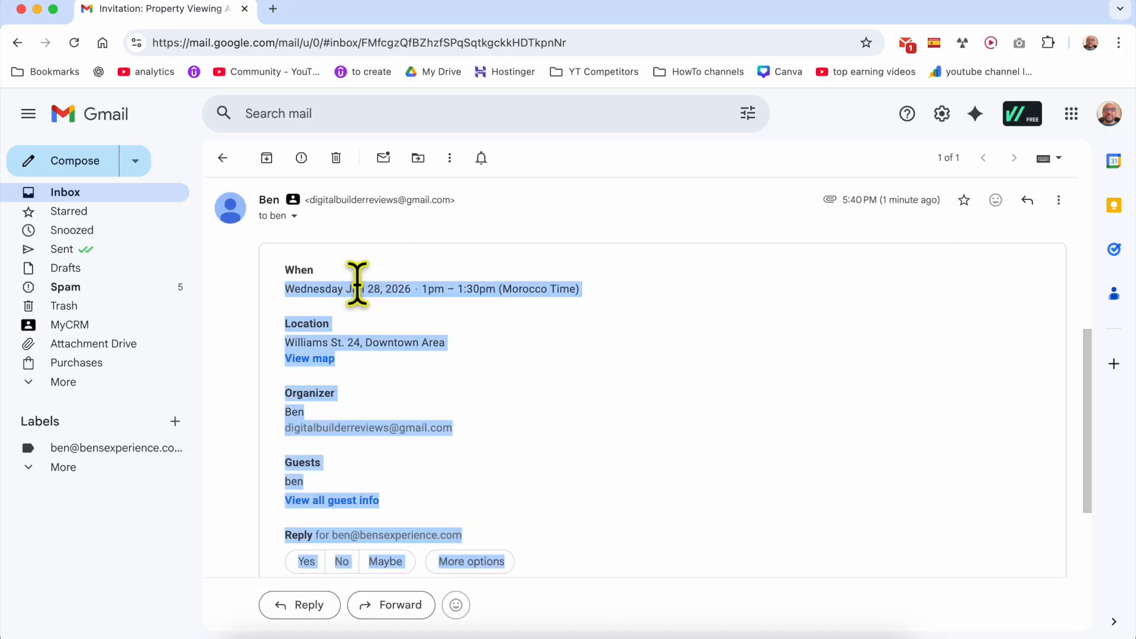
left_click(357, 284)
double_click(310, 392)
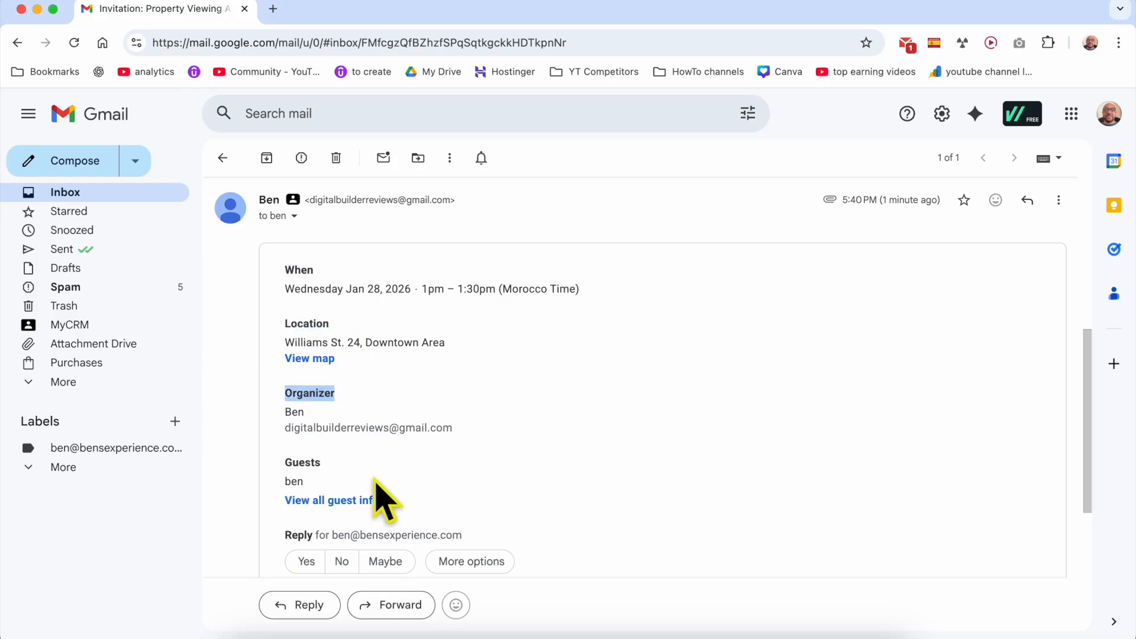
double_click(306, 463)
scroll(476, 488, "down", 5)
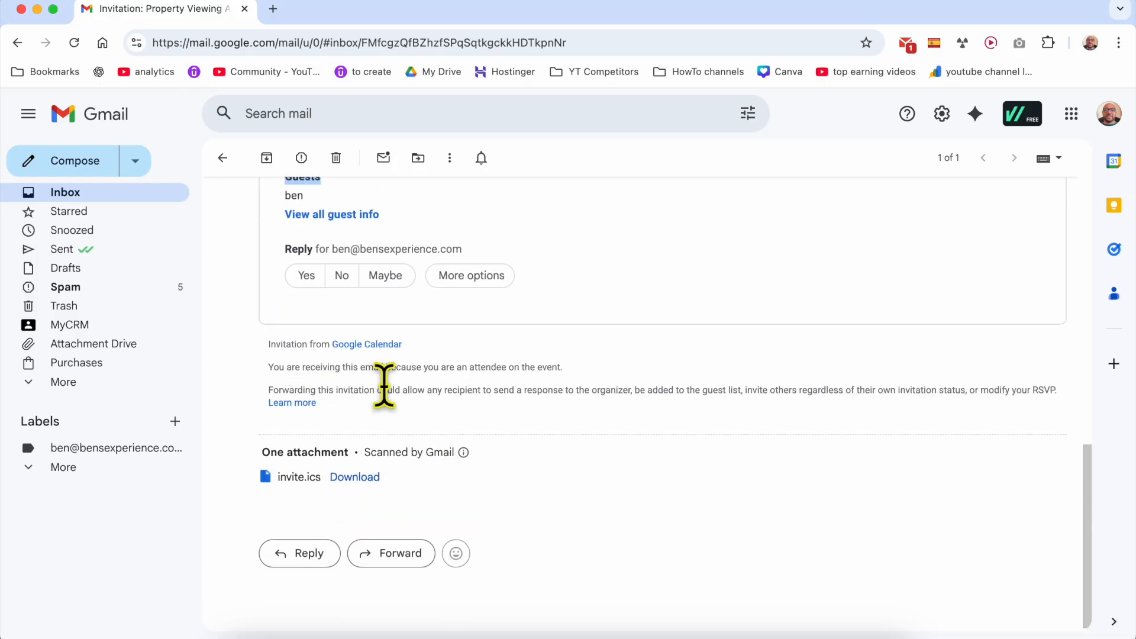
scroll(556, 408, "up", 1)
scroll(576, 417, "up", 10)
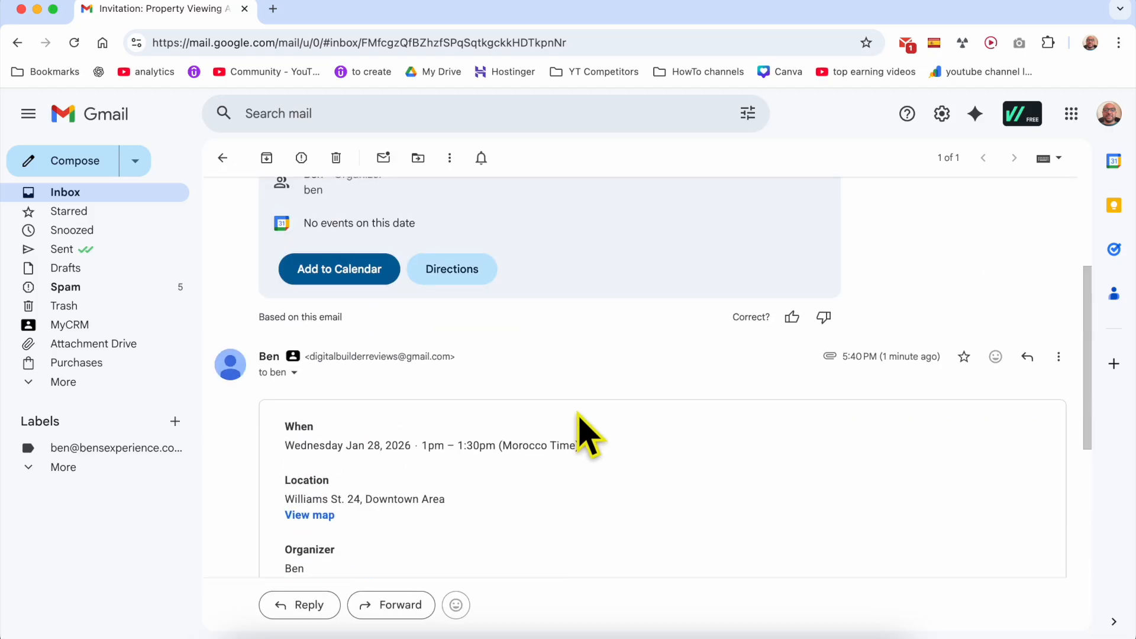
scroll(594, 424, "up", 1)
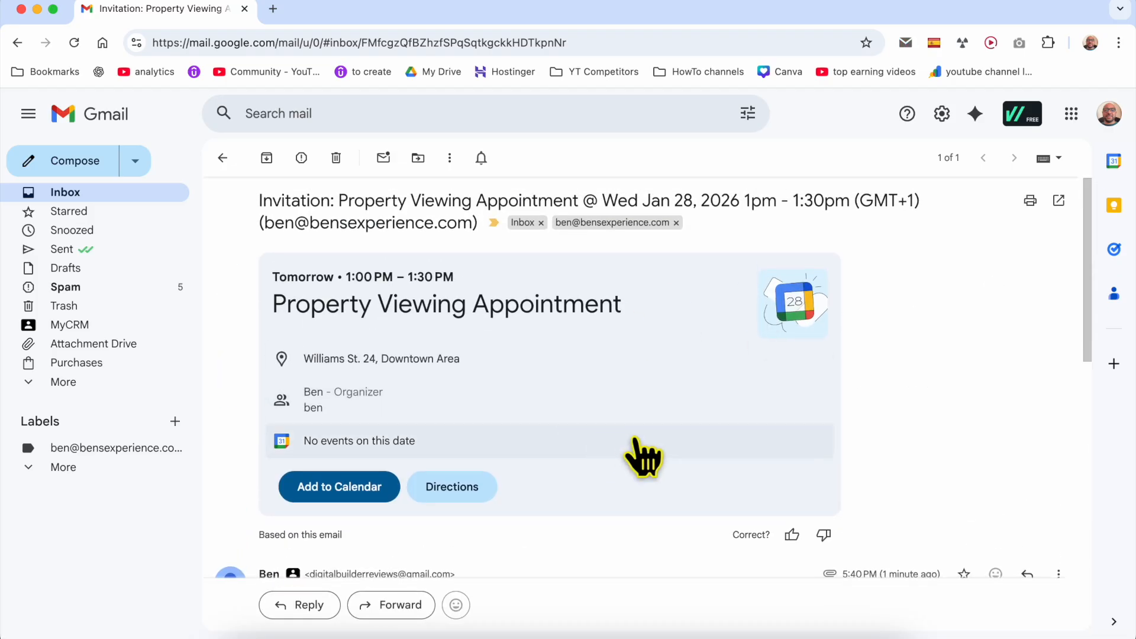
scroll(571, 417, "down", 3)
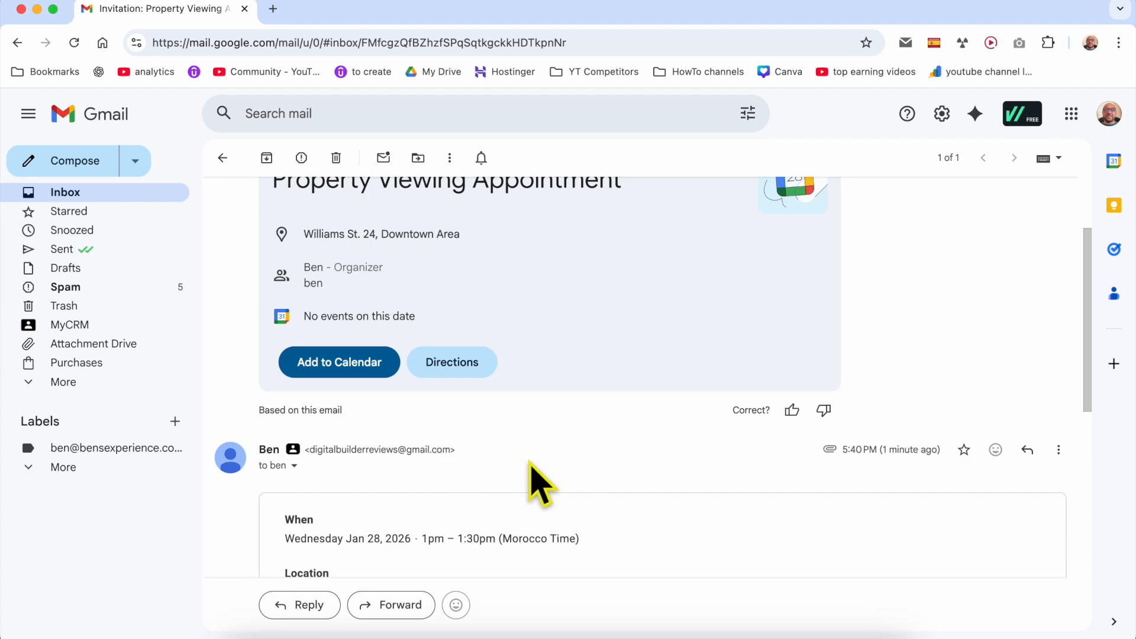
Step: Return to the inbox and open the "Your order has been confirmed" email to read its subject
left_click(144, 194)
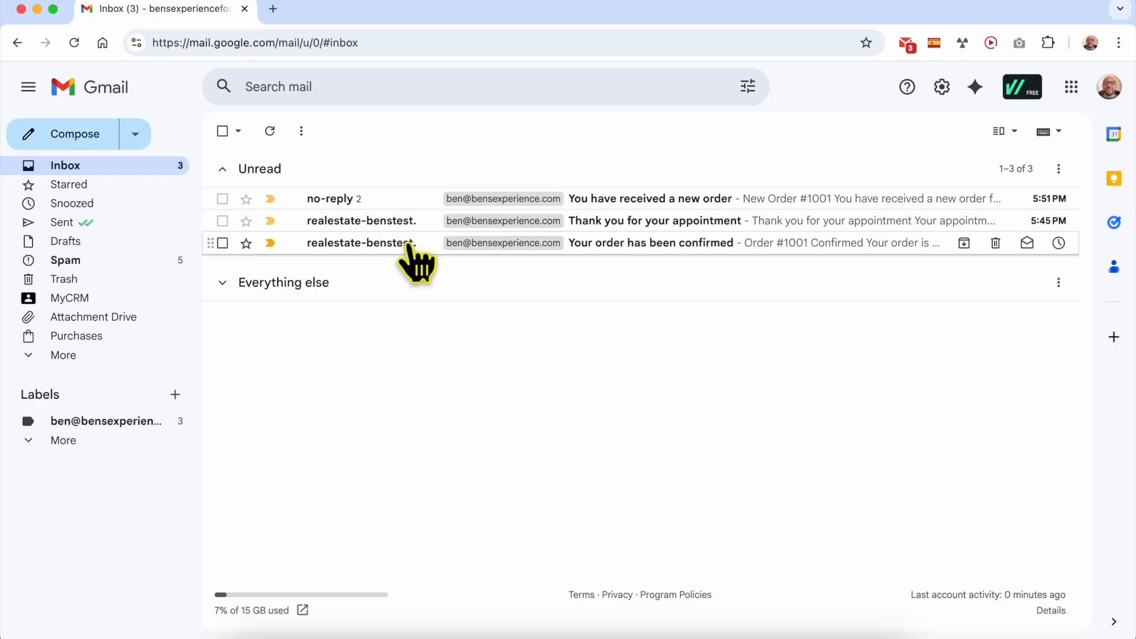
left_click(409, 247)
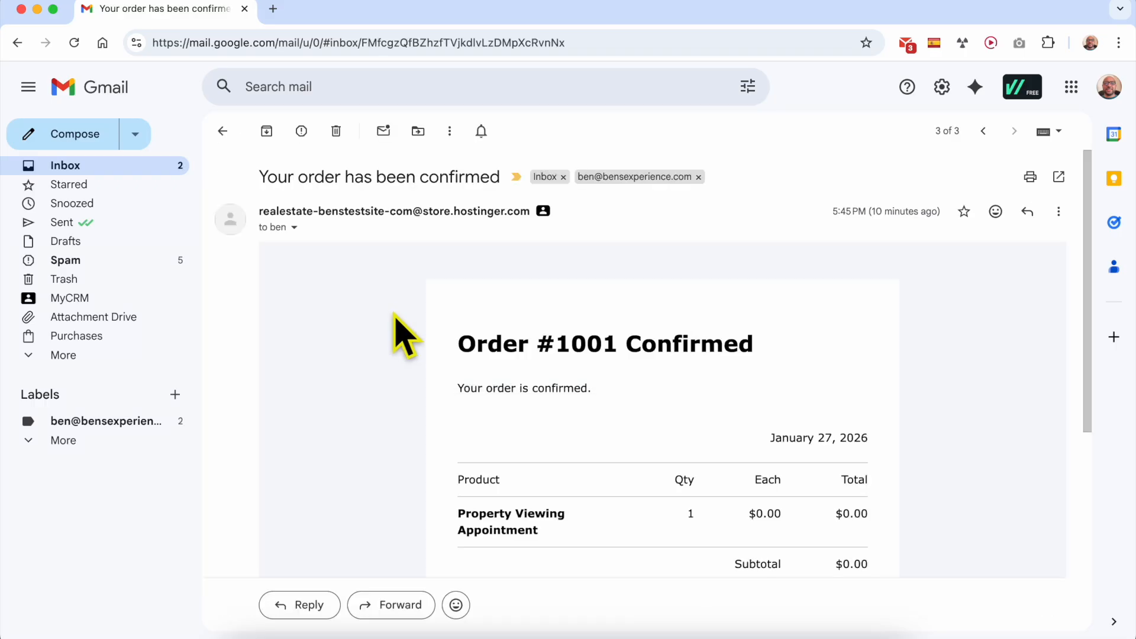
left_click_drag(274, 177, 509, 189)
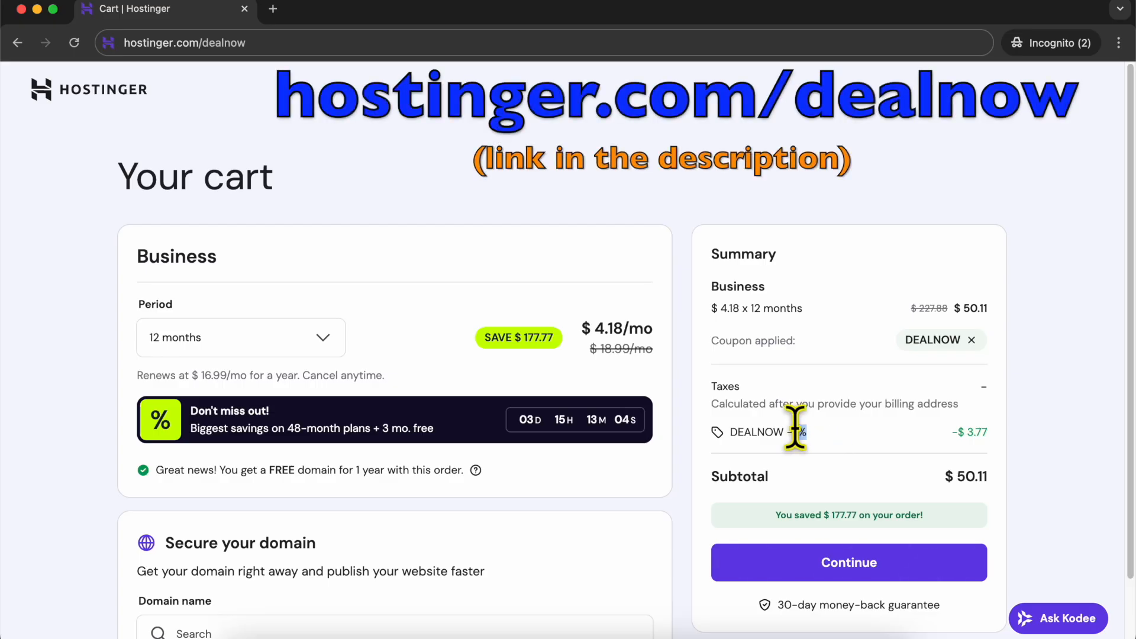
left_click(247, 36)
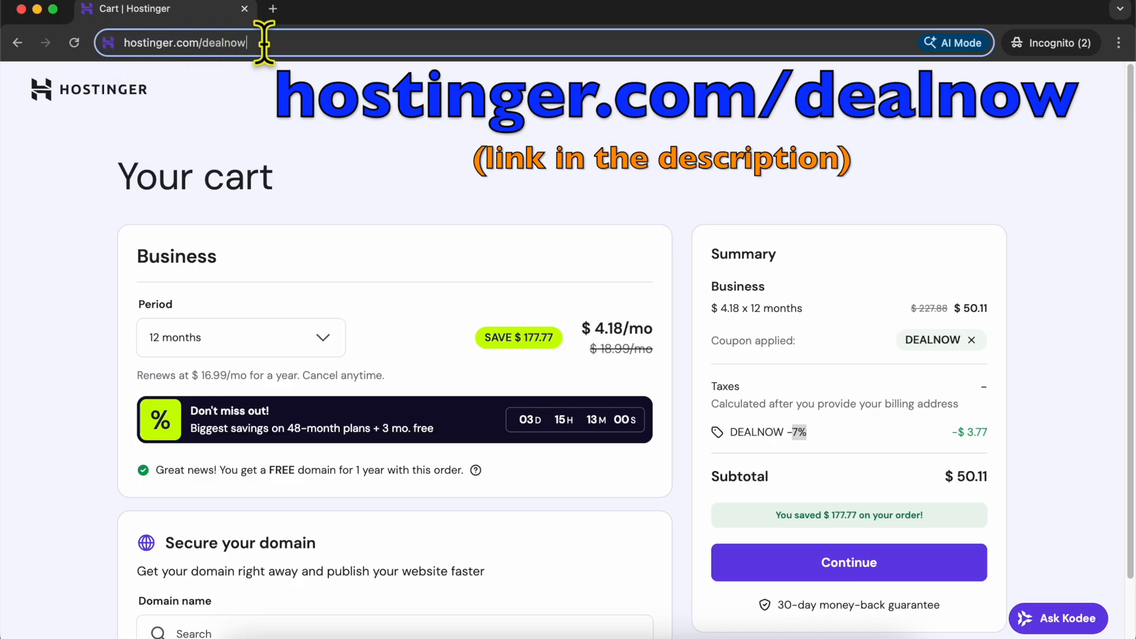
left_click(304, 157)
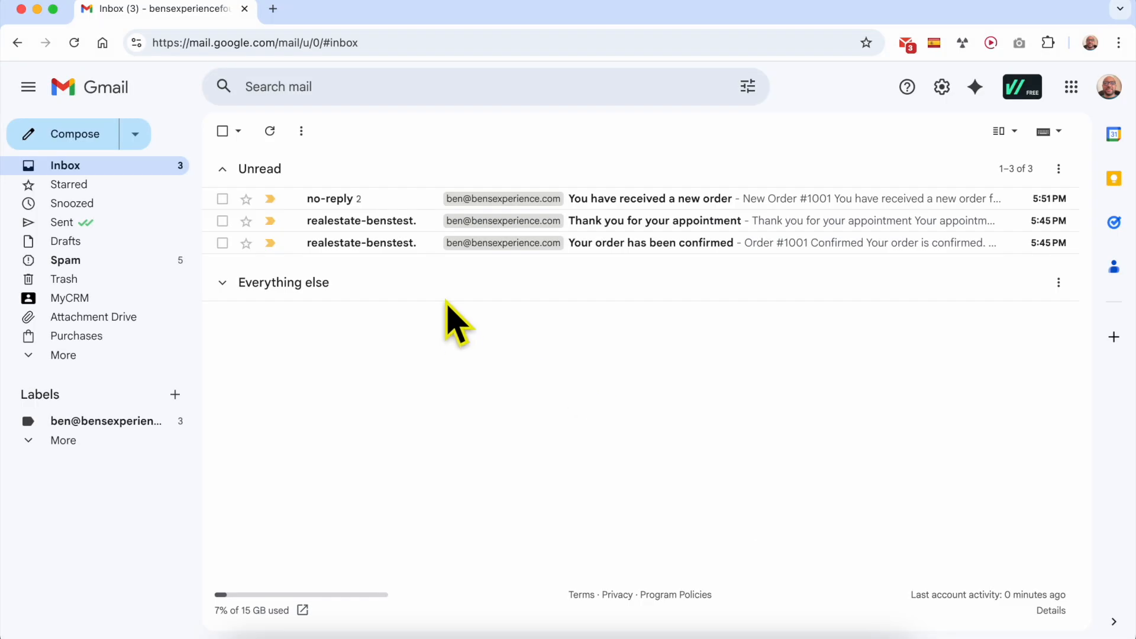
Step: Open the "Your order has been confirmed" email from the inbox and examine its heading, product and total
left_click(409, 244)
left_click_drag(254, 187, 514, 193)
left_click_drag(475, 348, 786, 368)
scroll(786, 367, "down", 3)
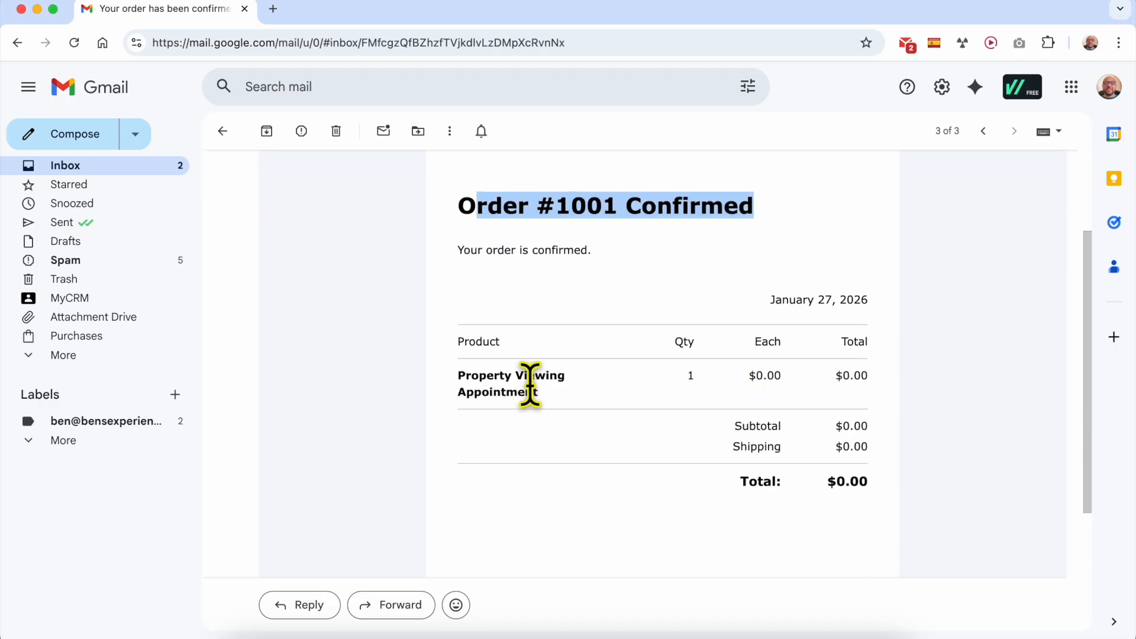
triple_click(530, 385)
double_click(851, 375)
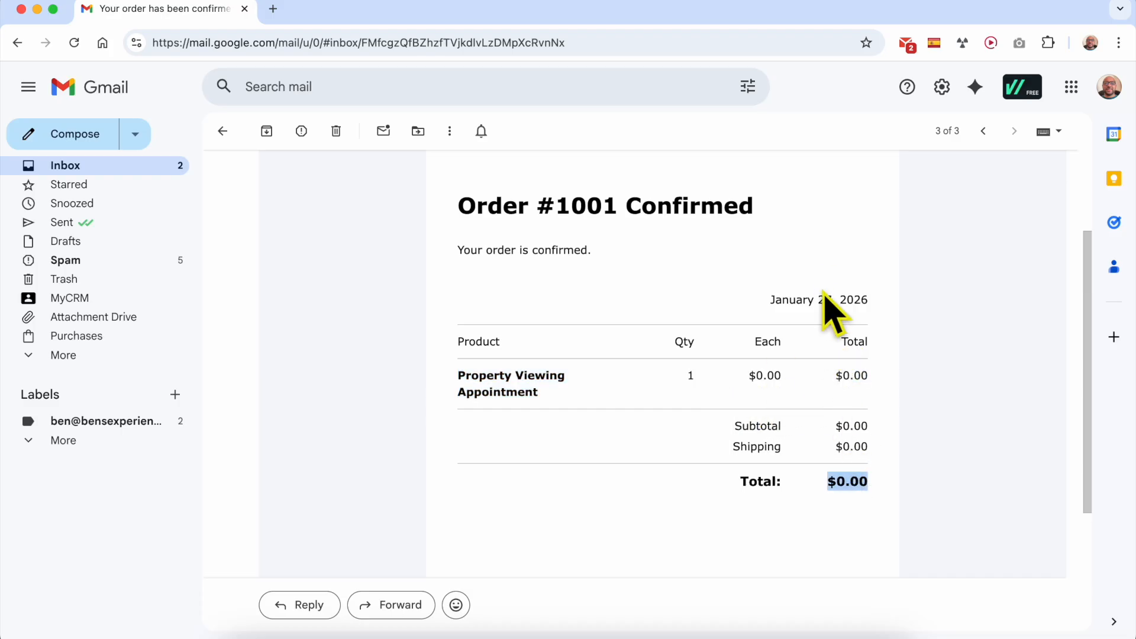
scroll(829, 361, "down", 5)
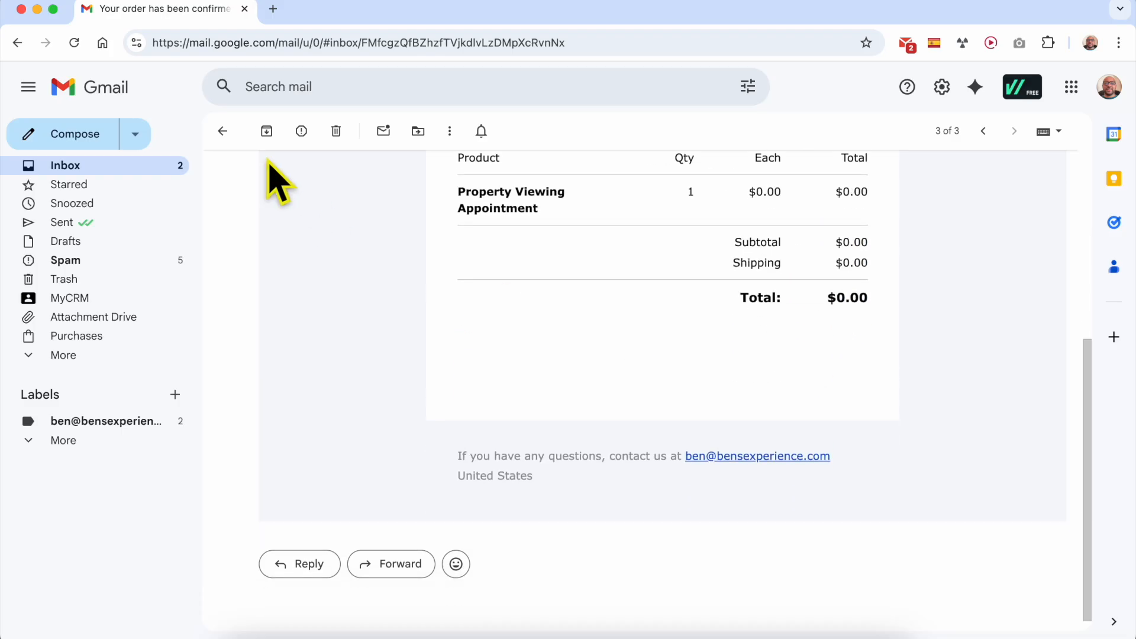
Step: Open the "Thank you for your appointment" email from the inbox and review its service, time, location, price and customer details
left_click(223, 131)
left_click(385, 223)
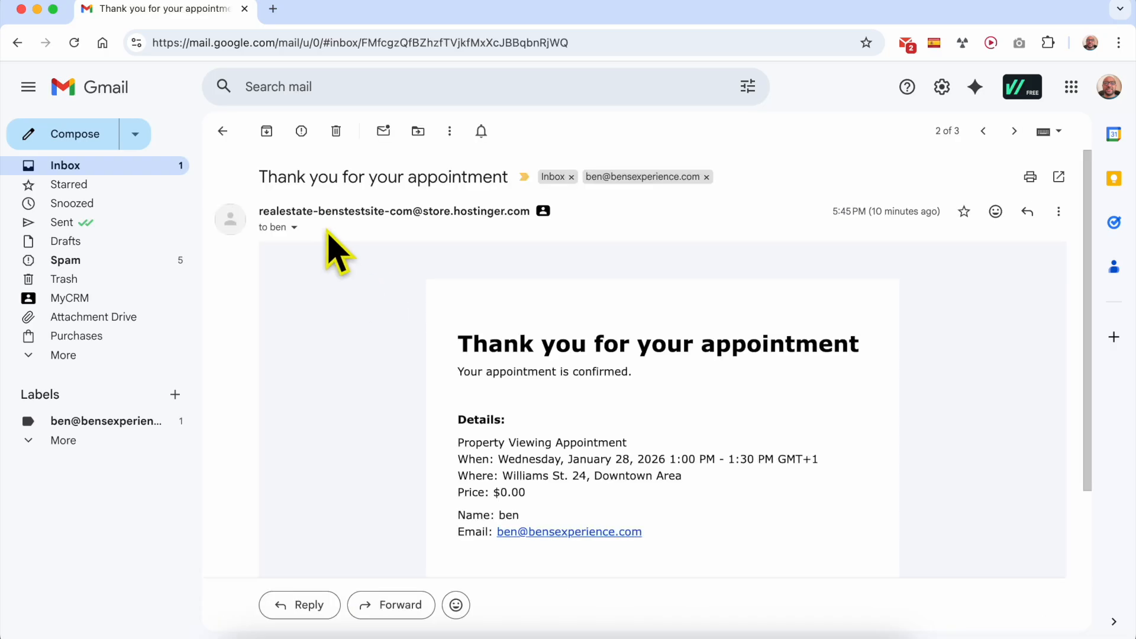
left_click_drag(255, 178, 502, 172)
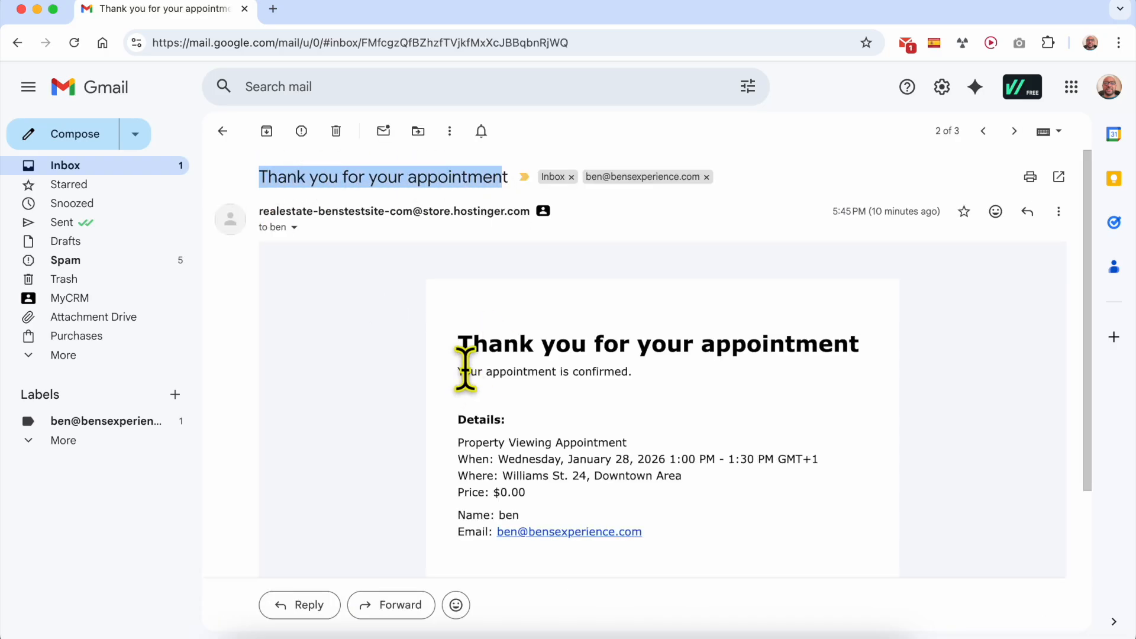
left_click_drag(463, 370, 641, 393)
scroll(665, 400, "down", 3)
triple_click(474, 315)
triple_click(509, 338)
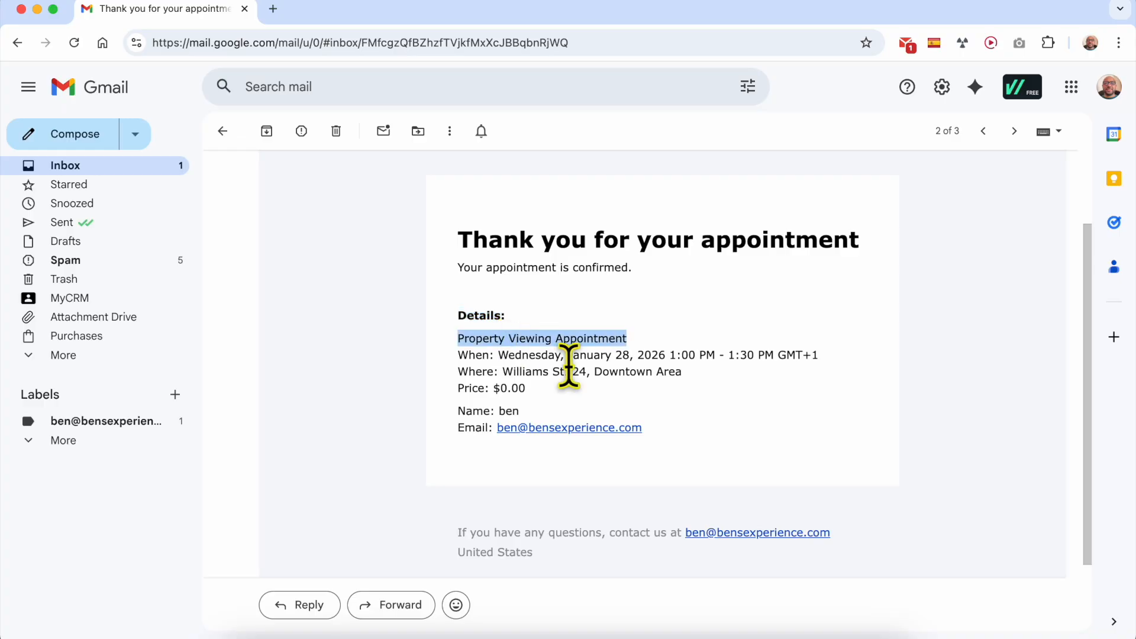
triple_click(538, 355)
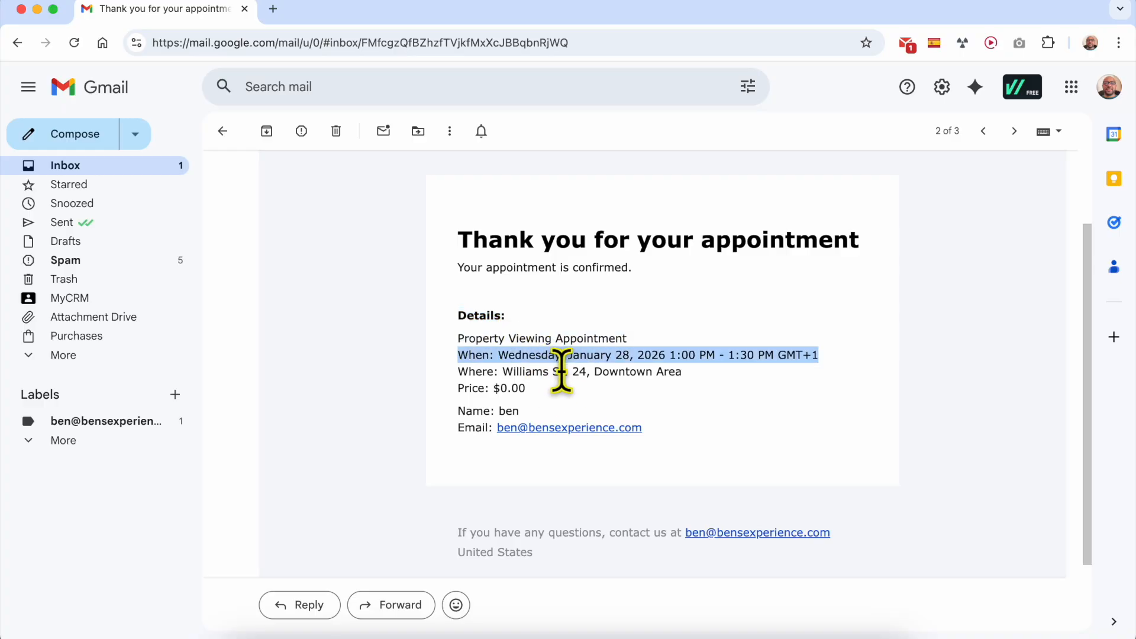
triple_click(561, 372)
triple_click(492, 388)
mouse_move(455, 416)
left_mouse_down()
mouse_move(550, 416)
mouse_move(653, 435)
mouse_move(459, 414)
left_mouse_up()
left_click(670, 405)
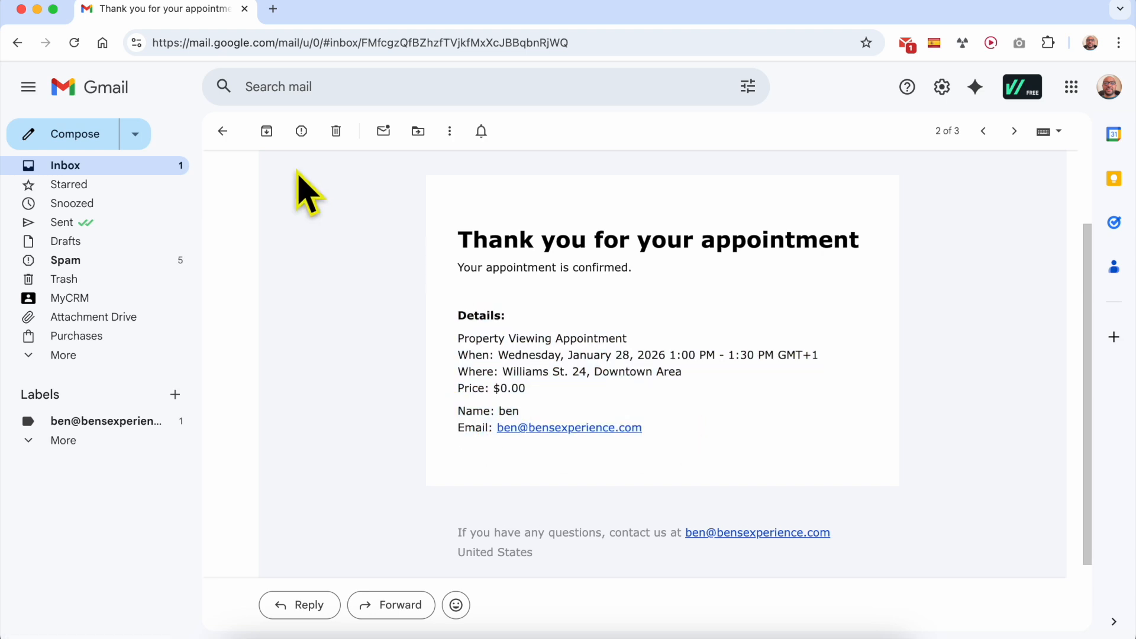
Step: Open the "You have received a new order" email from the inbox and read its subject and order number
left_click(223, 132)
left_click(386, 202)
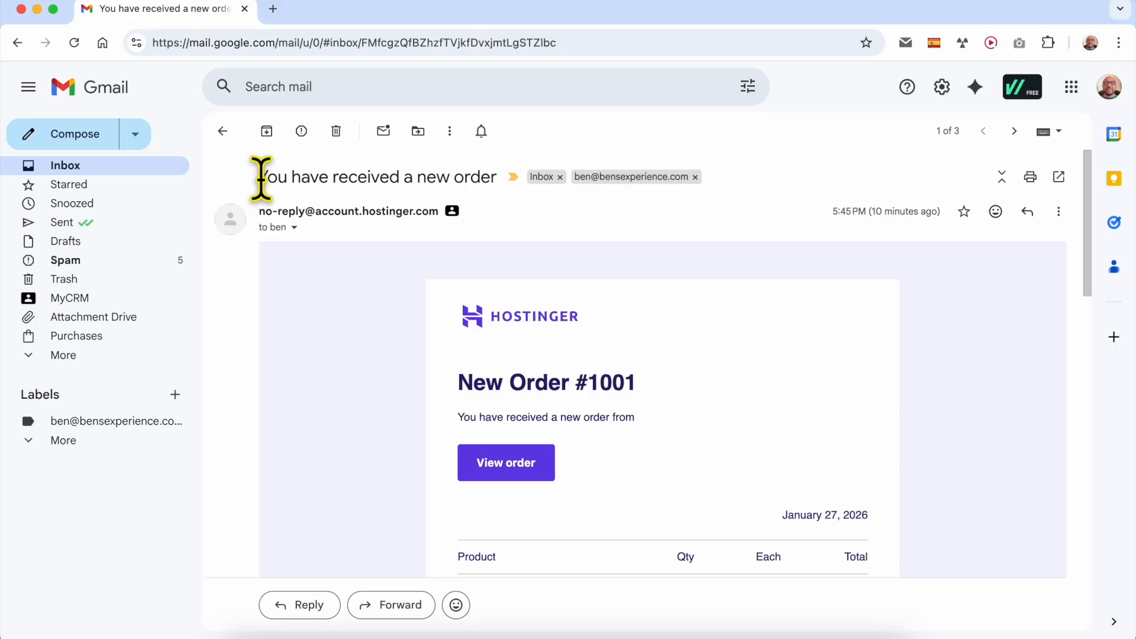
left_click_drag(260, 178, 496, 175)
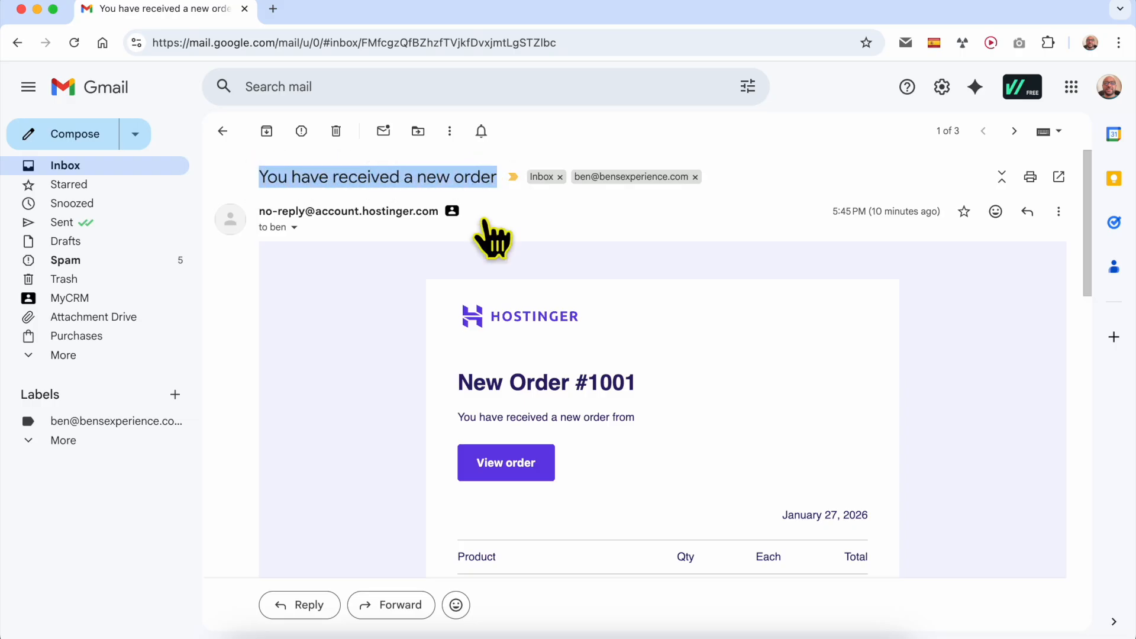
scroll(456, 391, "down", 3)
triple_click(442, 296)
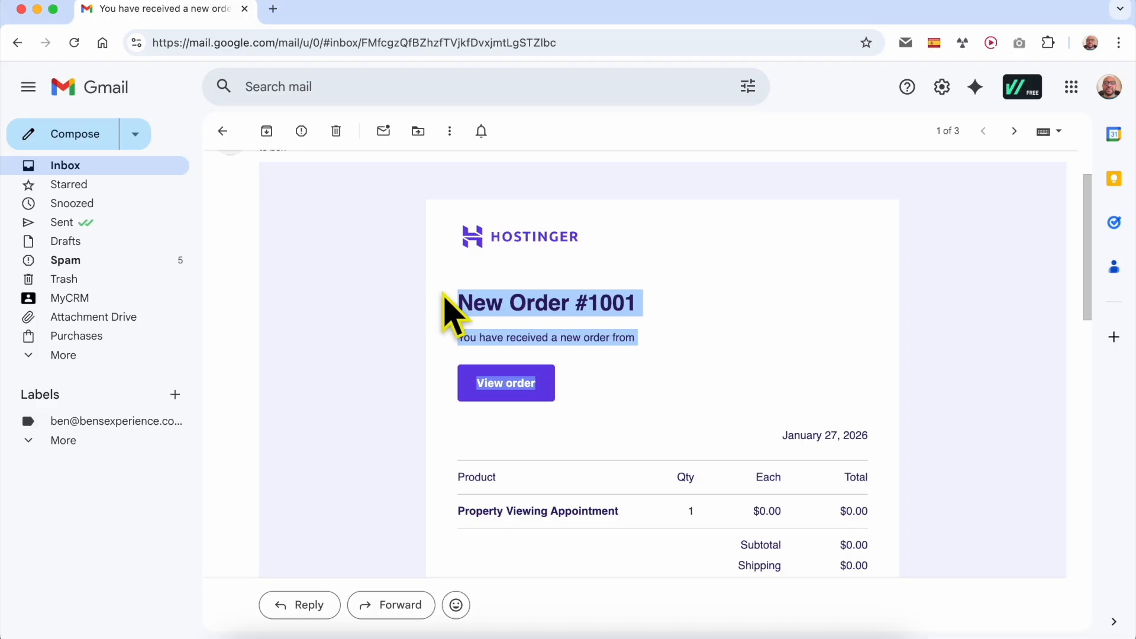
double_click(591, 303)
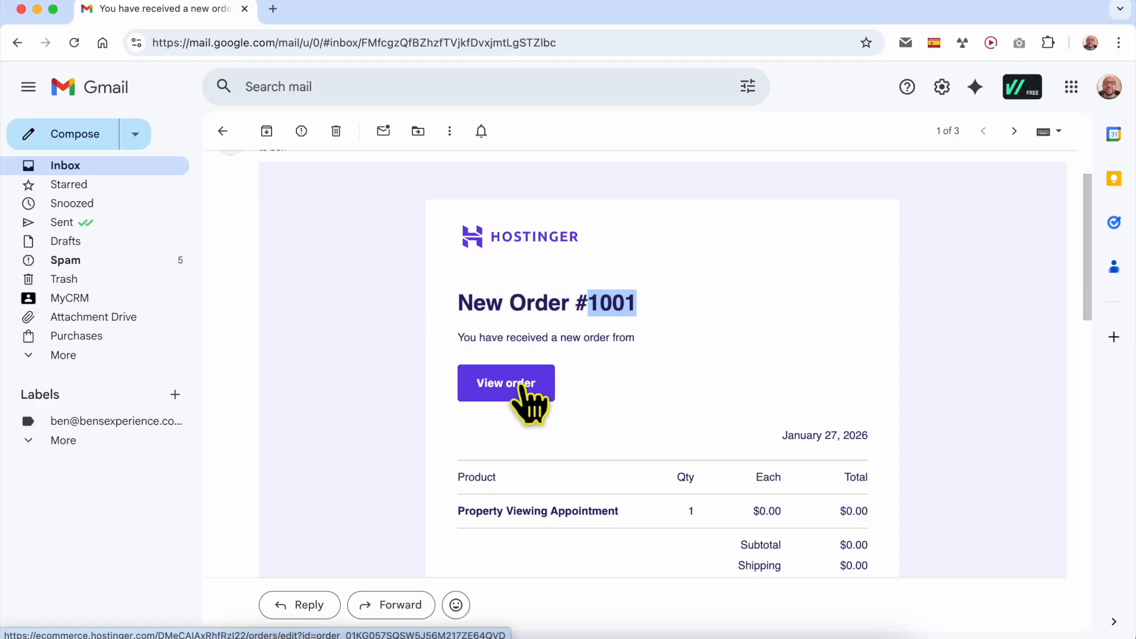
Step: Check the order date, product, total and customer information in the new order notification
scroll(523, 396, "down", 3)
triple_click(812, 346)
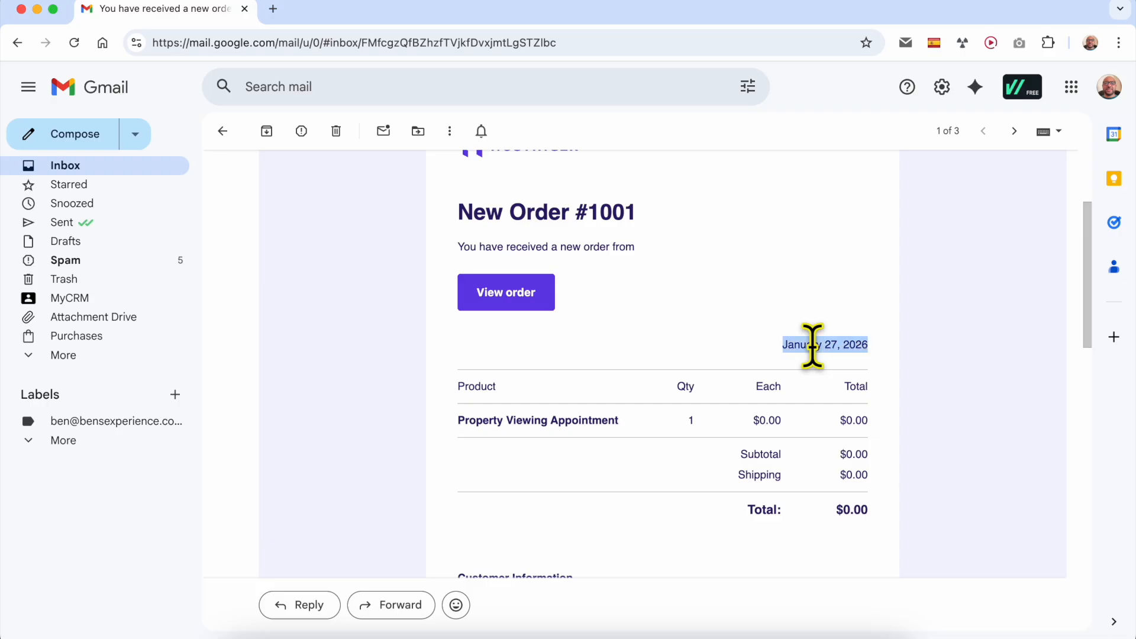
triple_click(527, 422)
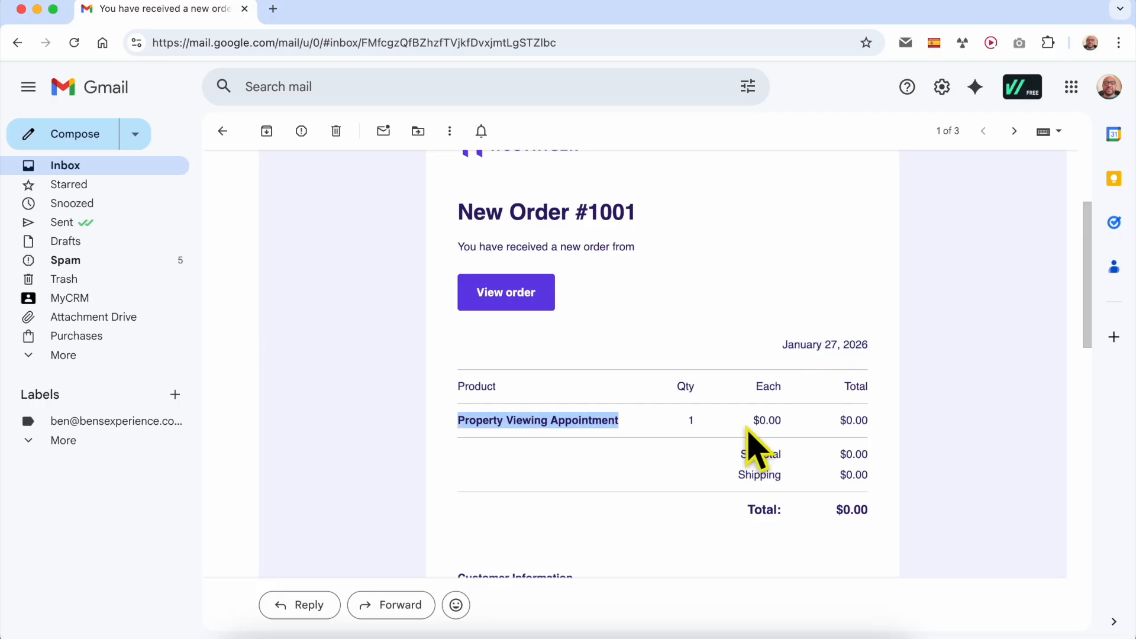
triple_click(834, 510)
scroll(791, 502, "down", 5)
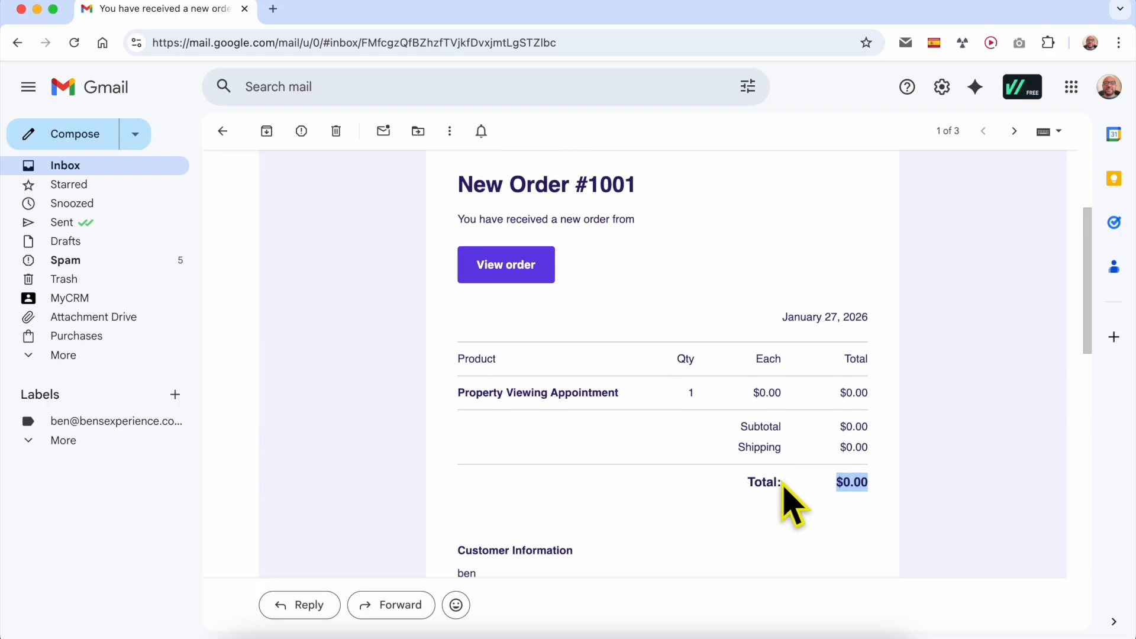
triple_click(452, 317)
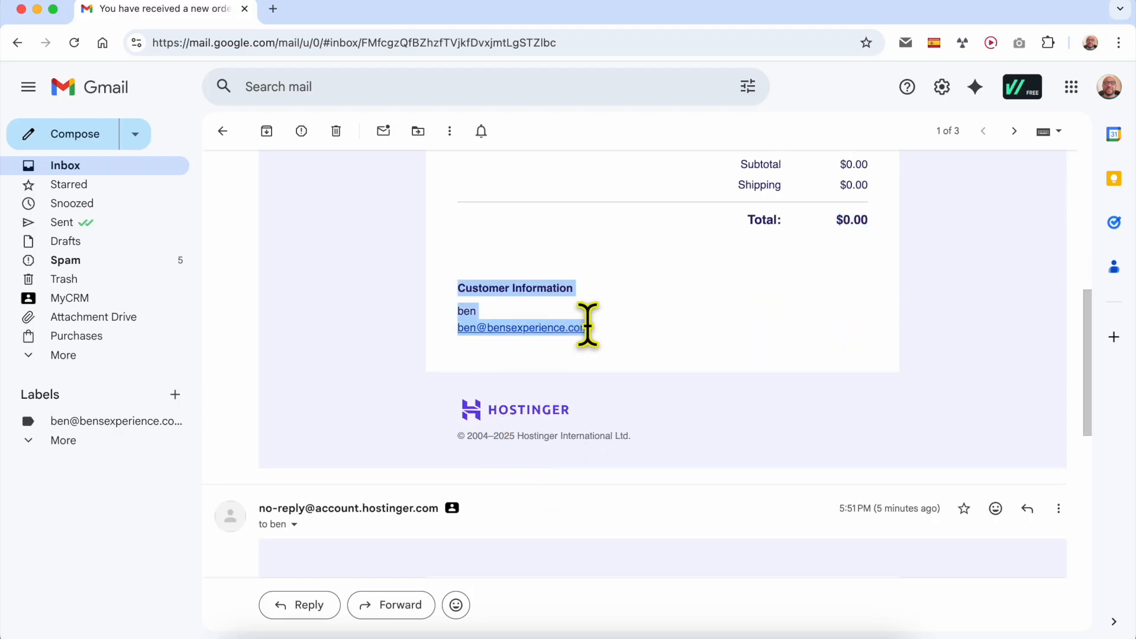
left_click(633, 344)
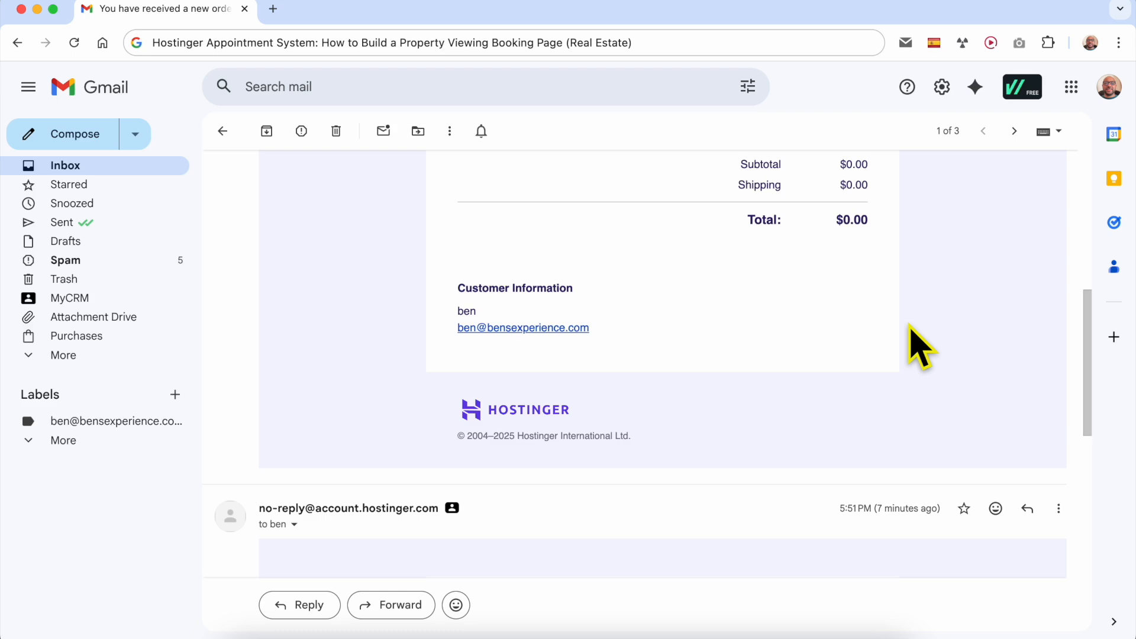
scroll(911, 317, "up", 1)
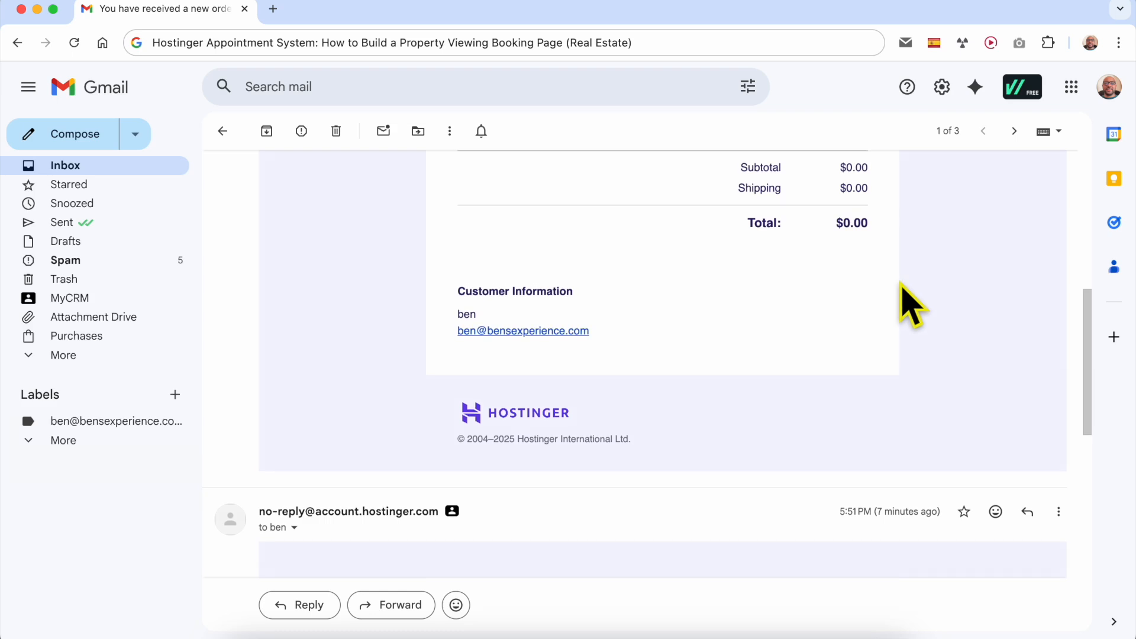